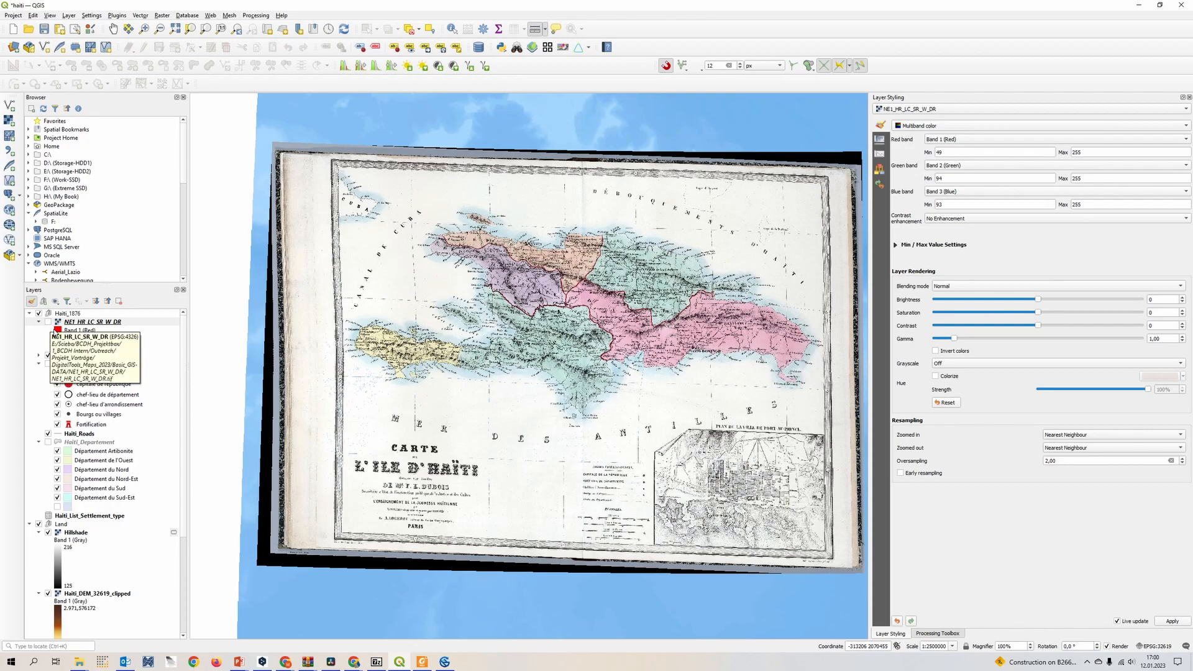
Show the NE1_HR_LC_SR_W_DR raster layer and examine its overall coverage and its detail around Hispaniola.
{"action": "left_click", "coordinate": [48, 322]}
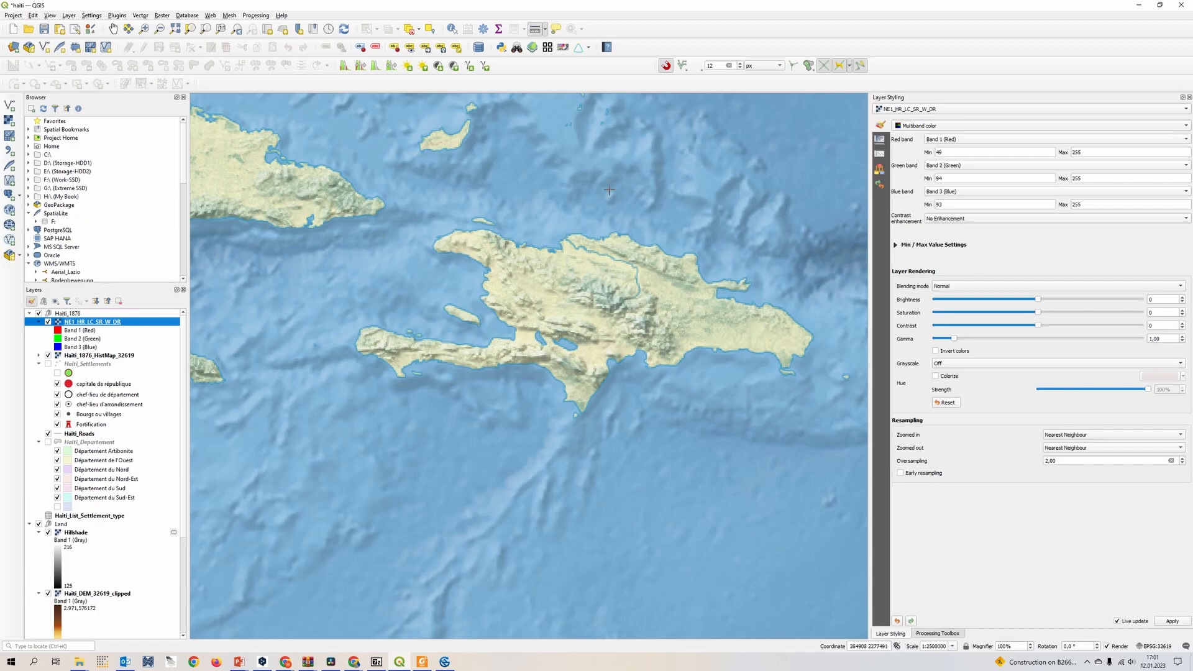
{"action": "scroll", "coordinate": [677, 302], "scroll_direction": "down", "scroll_amount": 3}
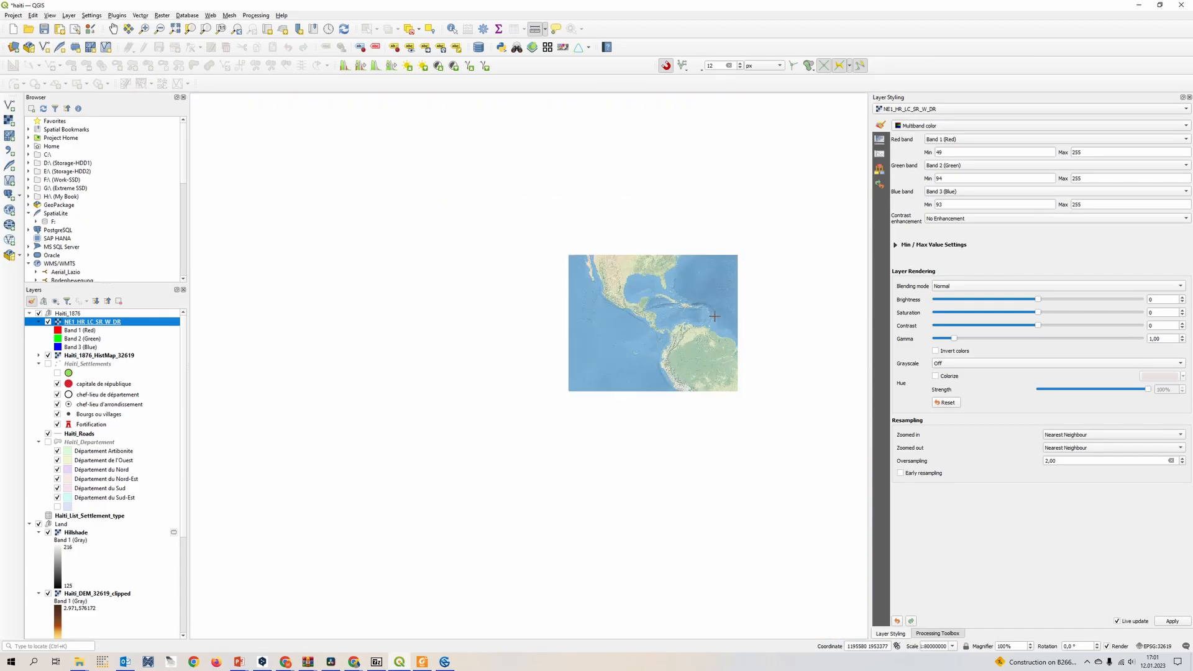
{"action": "left_click_drag", "start_coordinate": [702, 316], "coordinate": [393, 348]}
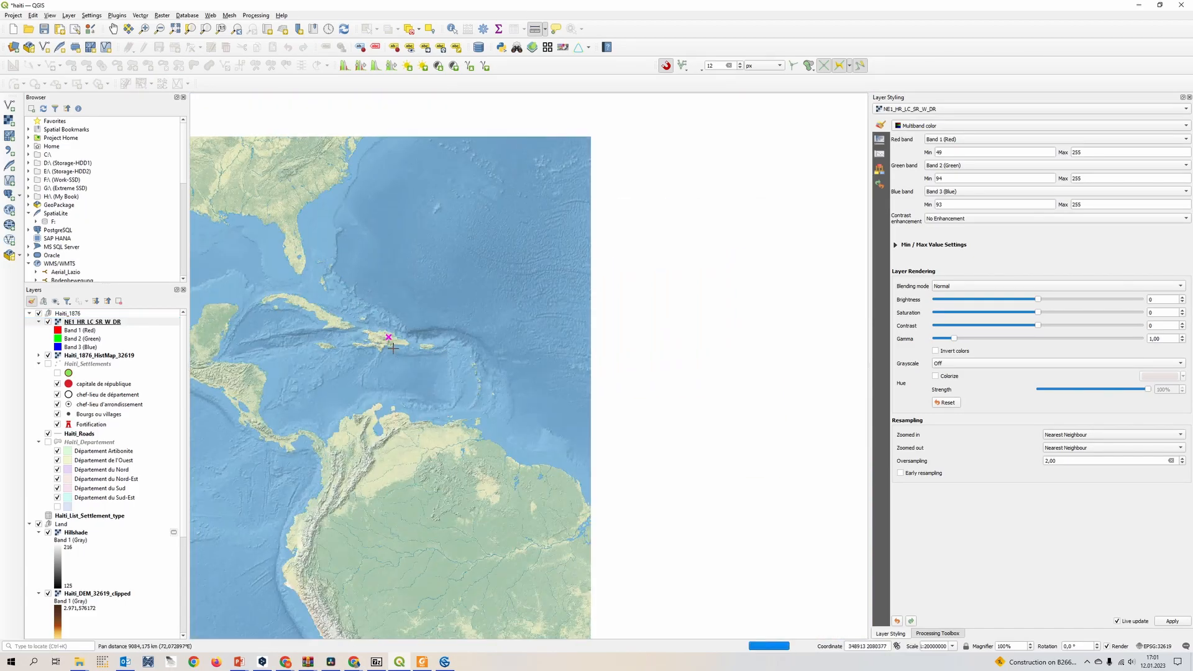
{"action": "scroll", "coordinate": [393, 348], "scroll_direction": "up", "scroll_amount": 2}
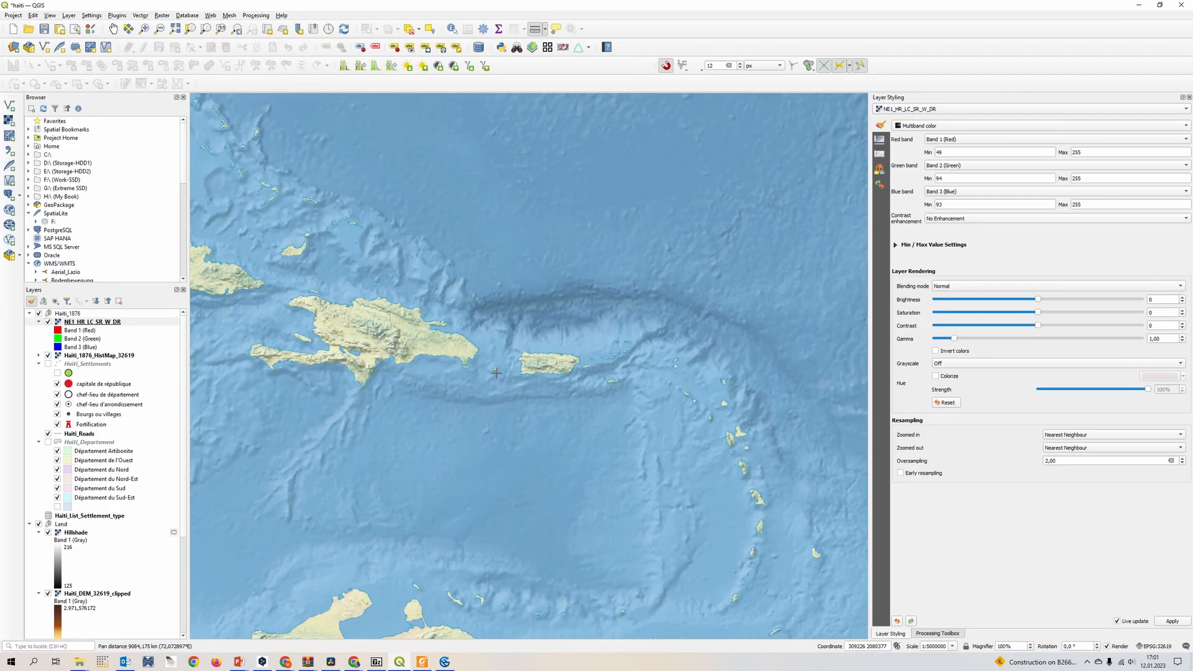
{"action": "scroll", "coordinate": [496, 373], "scroll_direction": "up", "scroll_amount": 1}
{"action": "left_click_drag", "start_coordinate": [496, 373], "coordinate": [664, 457]}
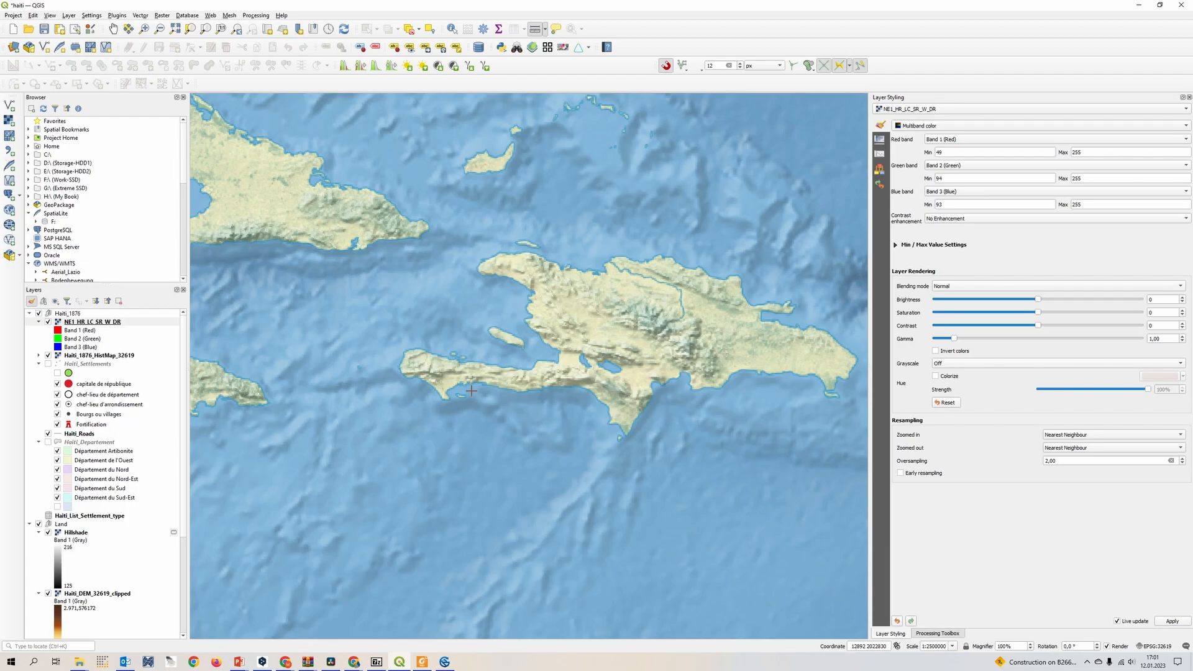
{"action": "left_click_drag", "start_coordinate": [513, 378], "coordinate": [446, 364]}
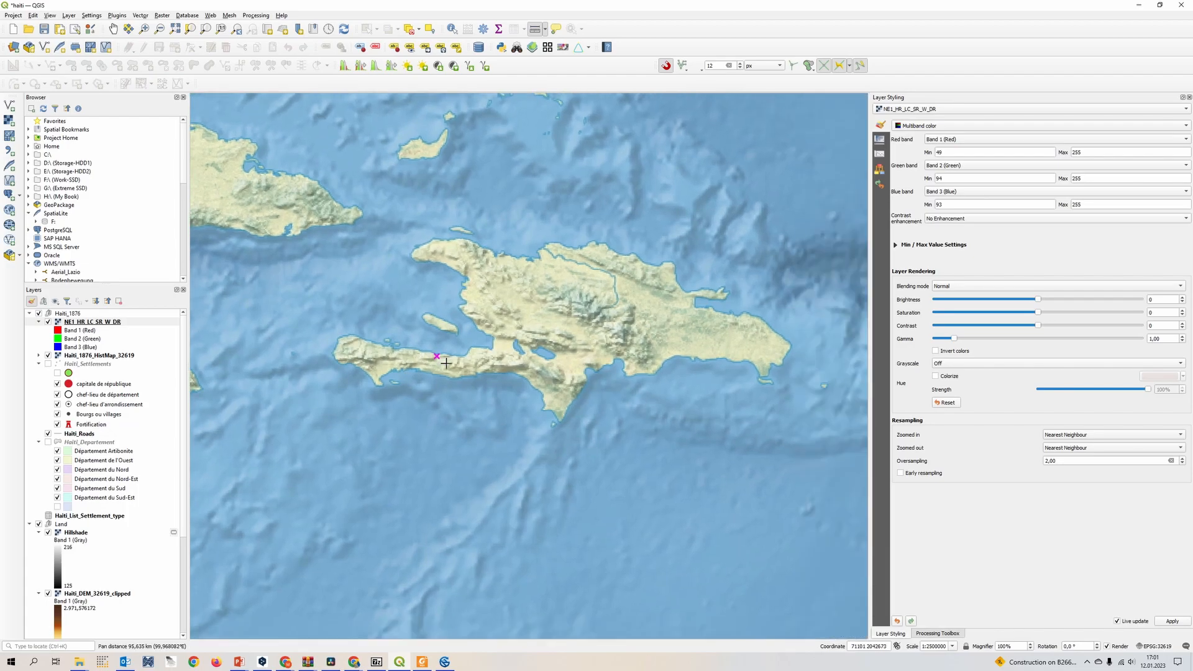
Hide the NE1_HR_LC_SR_W_DR layer and remove it from the project.
{"action": "left_click", "coordinate": [48, 322]}
{"action": "right_click", "coordinate": [74, 323]}
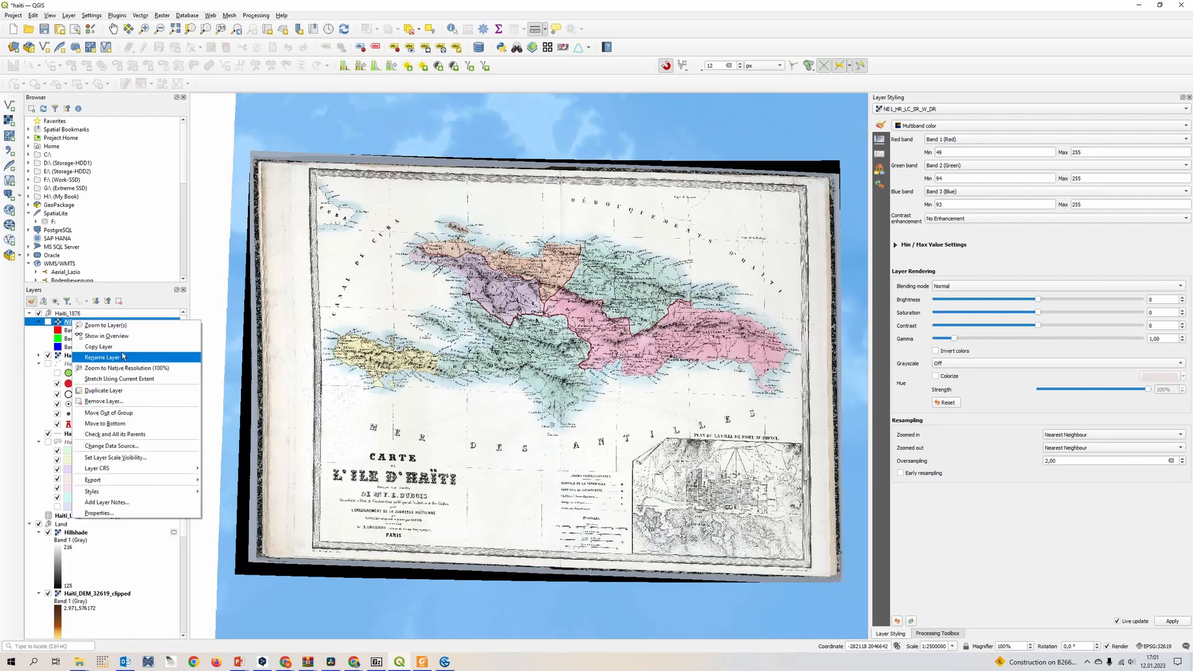
{"action": "left_click", "coordinate": [144, 403]}
{"action": "left_click", "coordinate": [592, 345]}
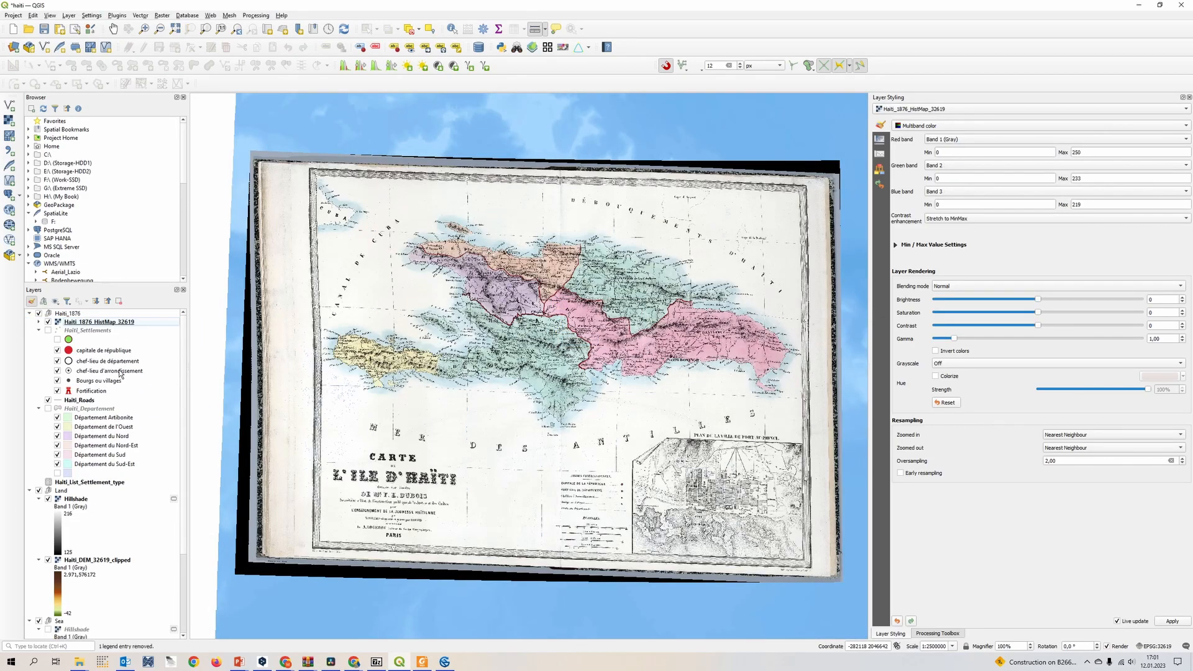
Hide the Haiti_1876_HistMap_32619 layer and show the Haiti_Settlements layer over the elevation relief.
{"action": "left_click", "coordinate": [49, 330]}
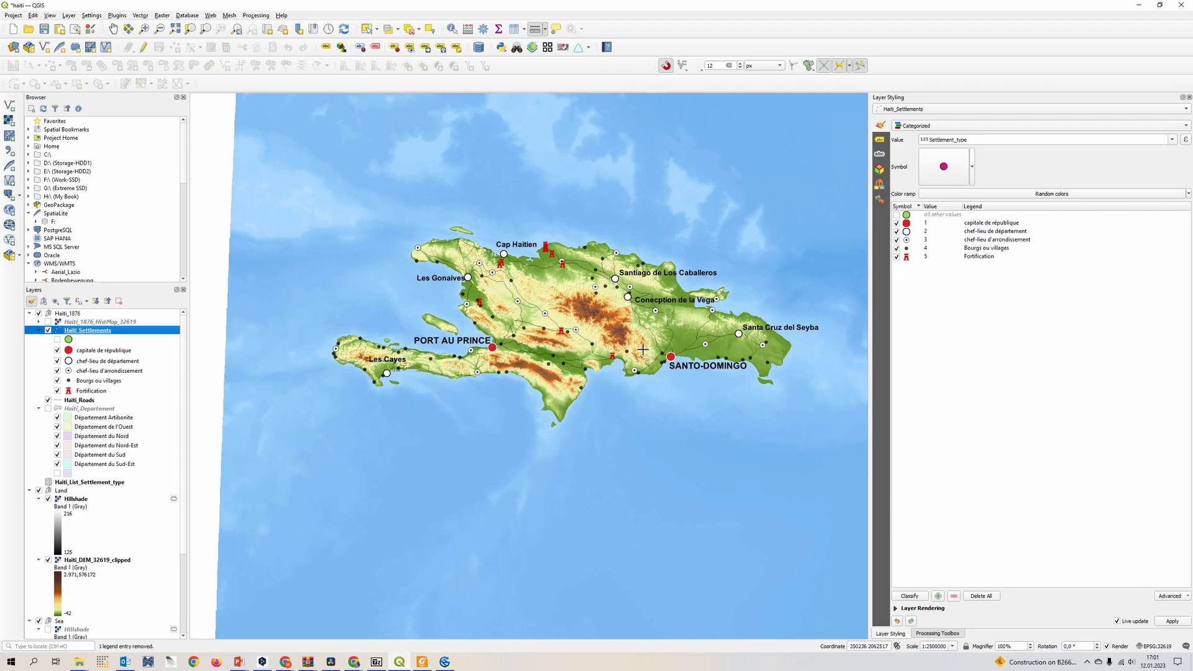
{"action": "scroll", "coordinate": [643, 350], "scroll_direction": "up", "scroll_amount": 2}
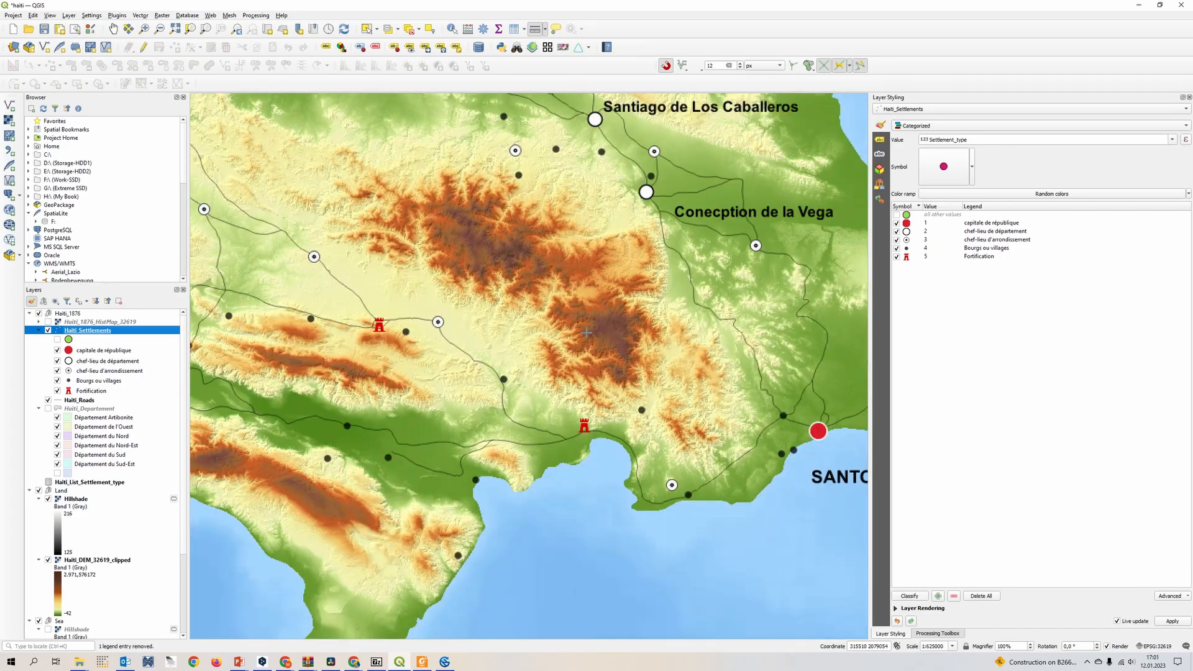
{"action": "left_click_drag", "start_coordinate": [504, 293], "coordinate": [696, 273]}
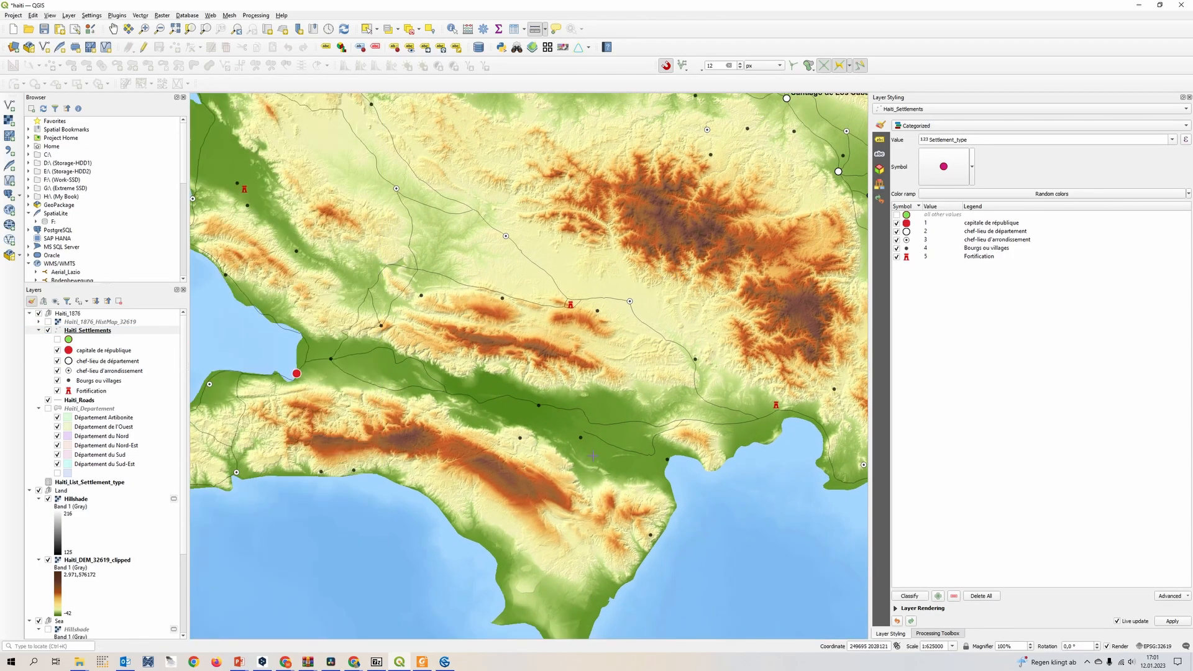
{"action": "left_click_drag", "start_coordinate": [682, 403], "coordinate": [473, 415]}
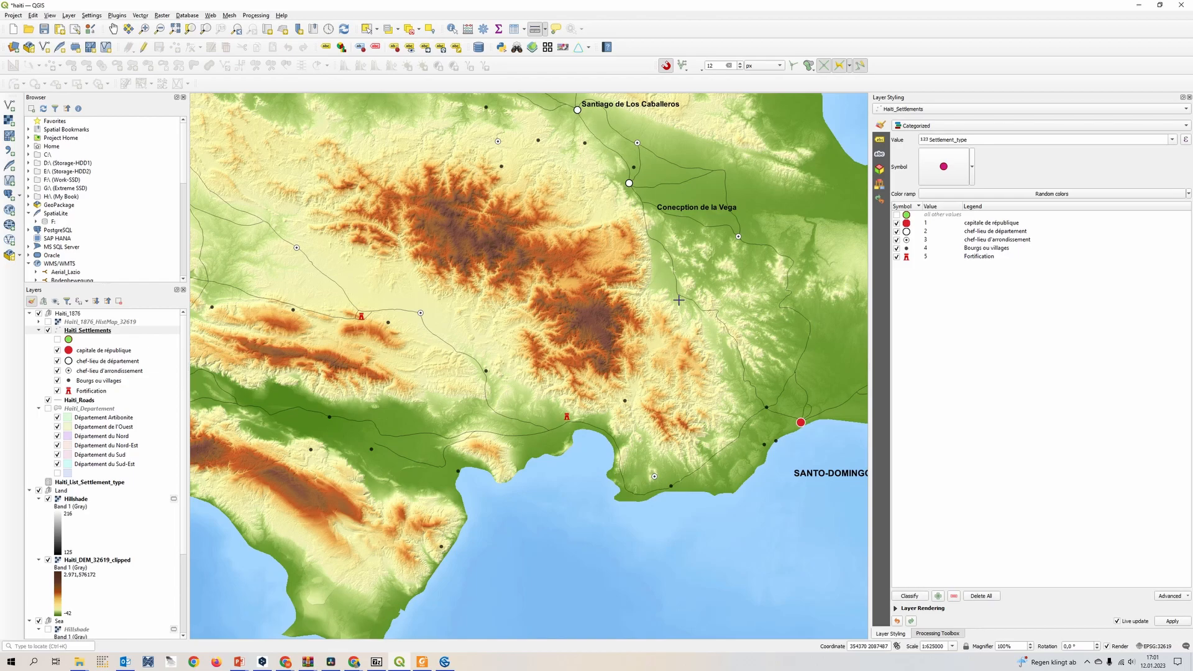
Examine the elevation raster's pixel resolution east of Conecption de la Vega and the relief across the whole island.
{"action": "scroll", "coordinate": [678, 300], "scroll_direction": "up", "scroll_amount": 3}
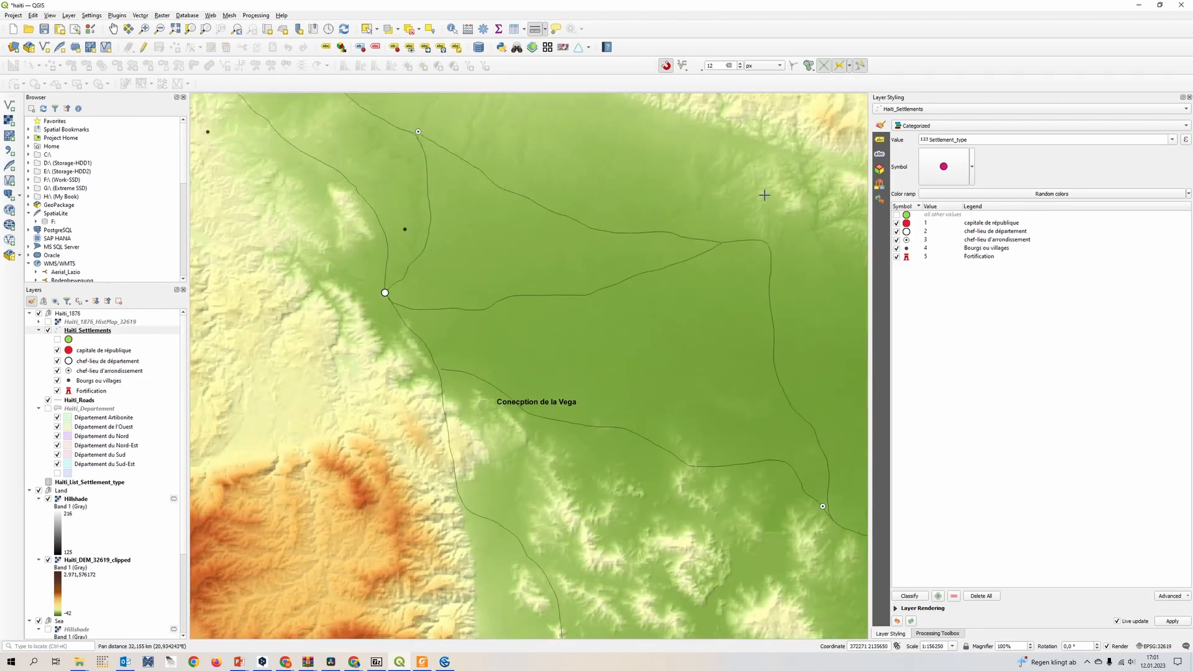
{"action": "scroll", "coordinate": [709, 266], "scroll_direction": "up", "scroll_amount": 3}
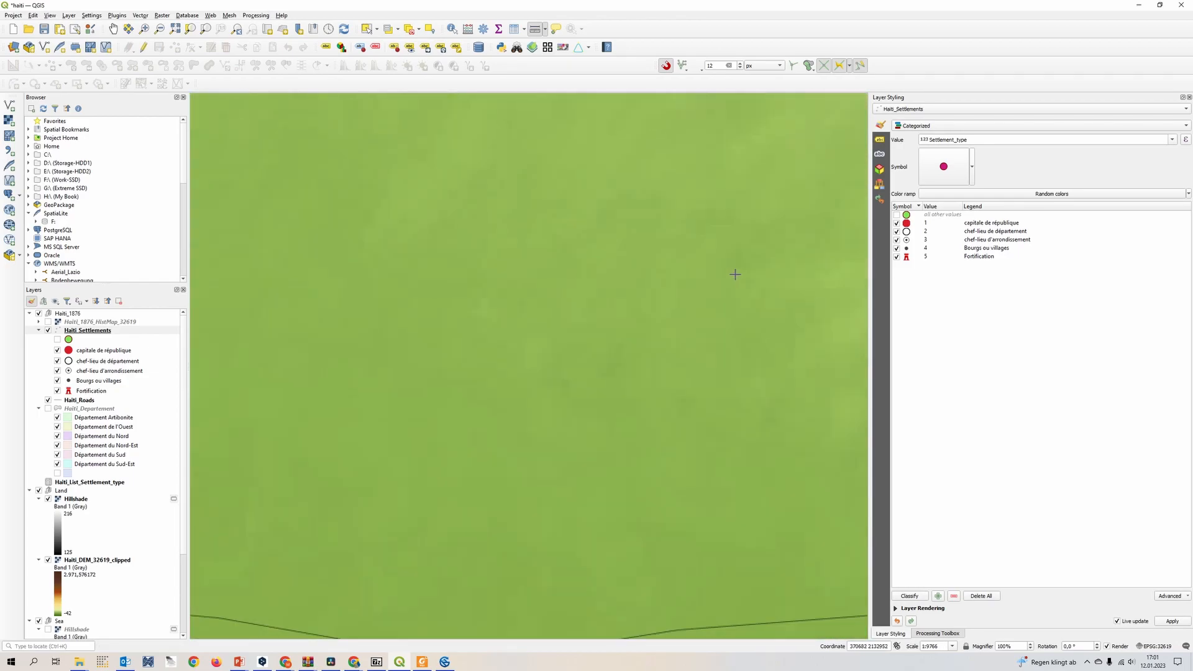
{"action": "scroll", "coordinate": [769, 279], "scroll_direction": "up", "scroll_amount": 1}
{"action": "left_click_drag", "start_coordinate": [767, 274], "coordinate": [525, 341]}
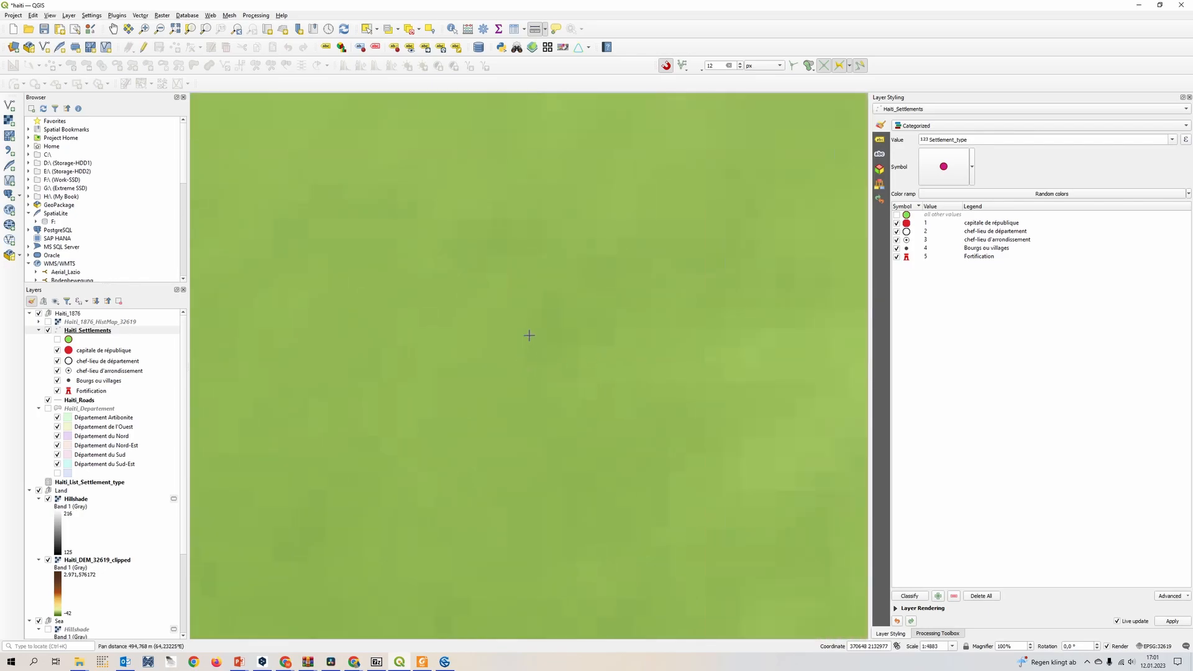
{"action": "scroll", "coordinate": [562, 336], "scroll_direction": "up", "scroll_amount": 2}
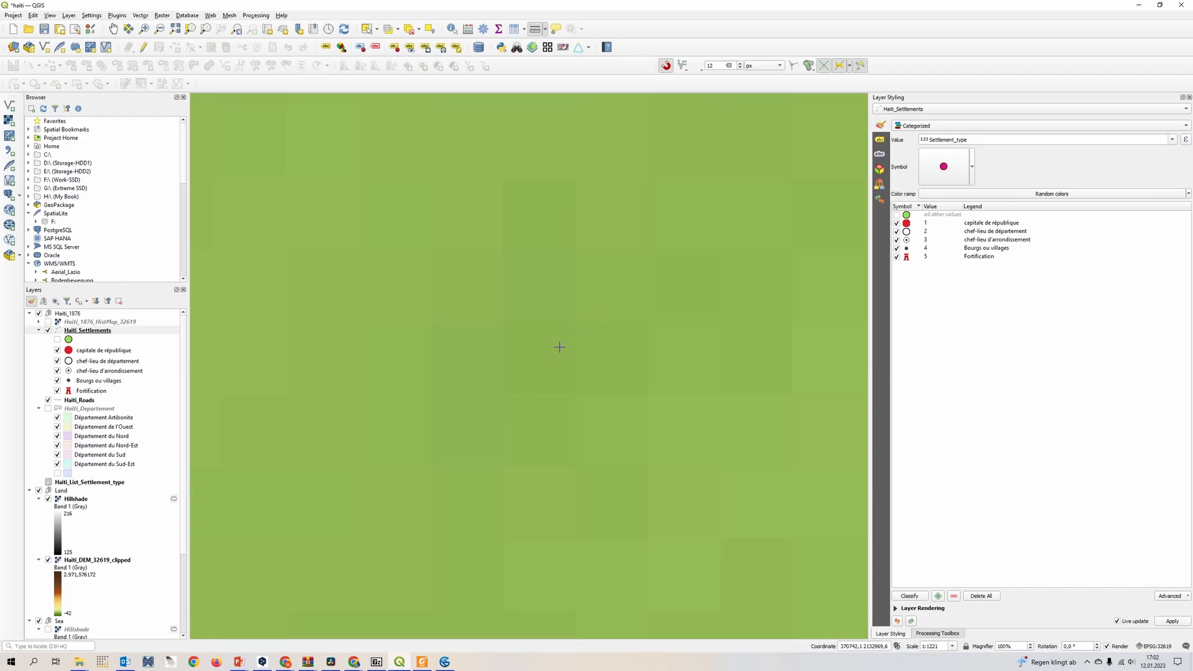
{"action": "scroll", "coordinate": [576, 347], "scroll_direction": "down", "scroll_amount": 7}
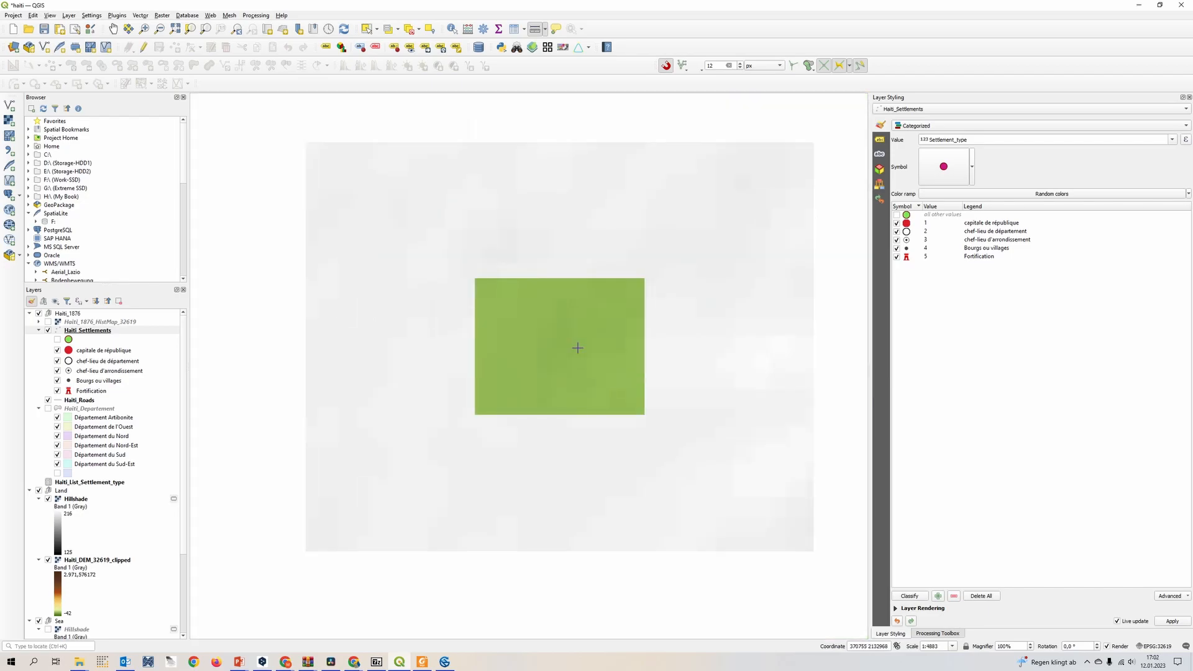
{"action": "scroll", "coordinate": [579, 348], "scroll_direction": "down", "scroll_amount": 2}
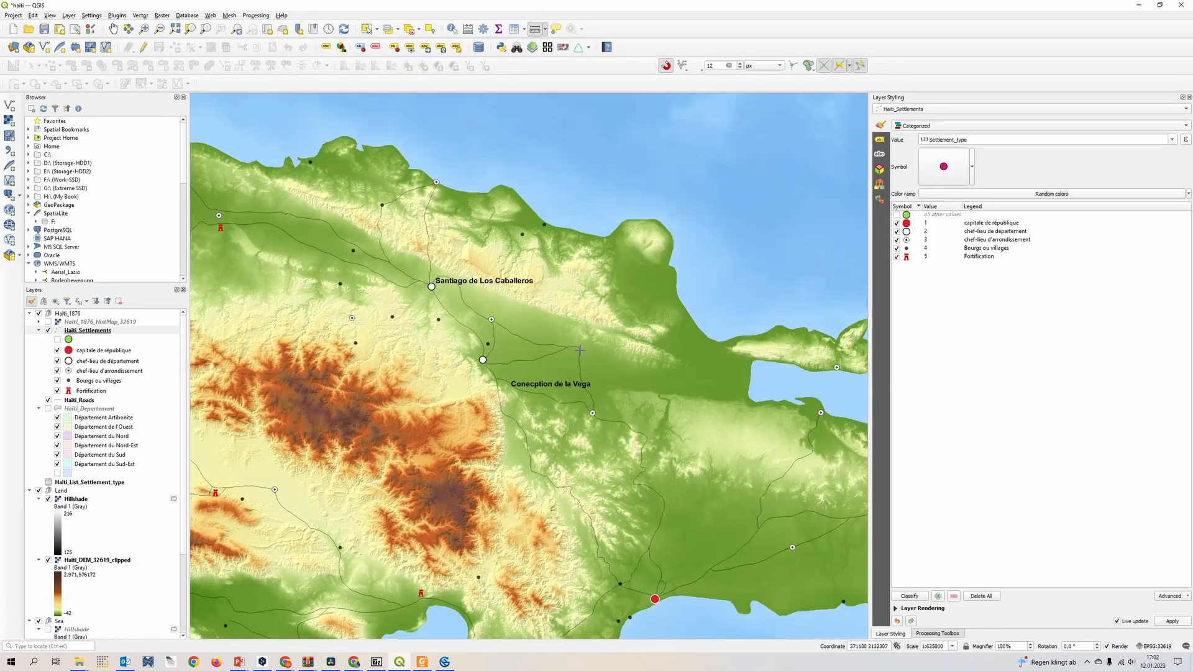
{"action": "left_click_drag", "start_coordinate": [502, 412], "coordinate": [611, 360]}
{"action": "scroll", "coordinate": [609, 360], "scroll_direction": "down", "scroll_amount": 1}
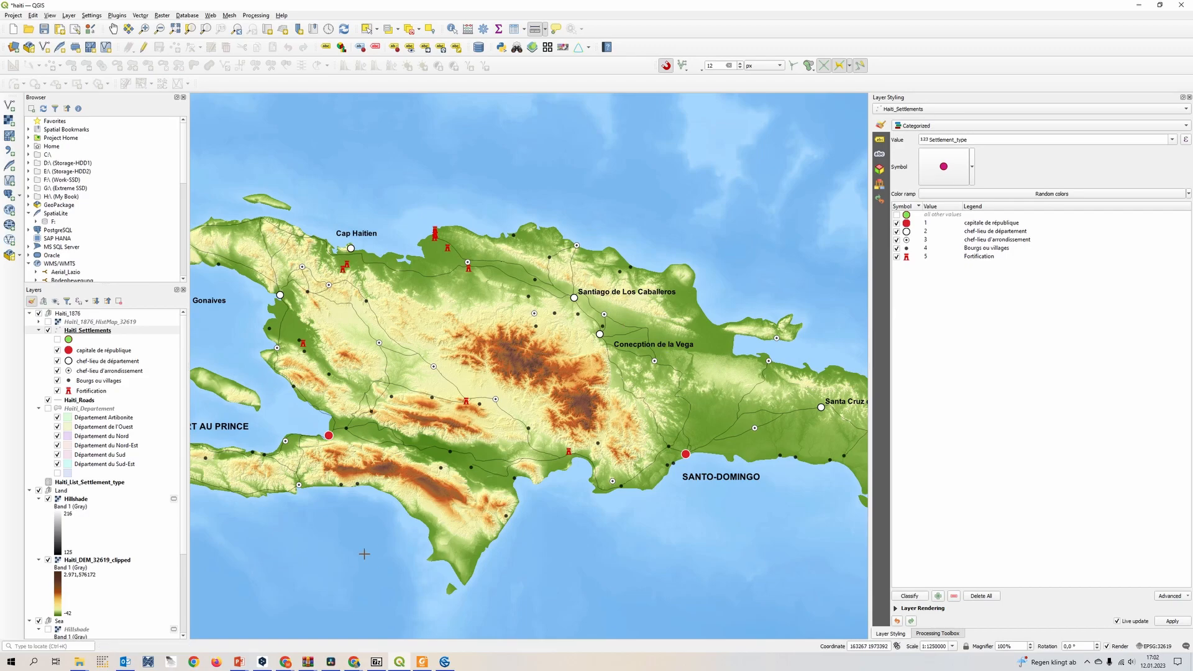
{"action": "left_click_drag", "start_coordinate": [438, 526], "coordinate": [487, 504]}
{"action": "scroll", "coordinate": [487, 505], "scroll_direction": "down", "scroll_amount": 1}
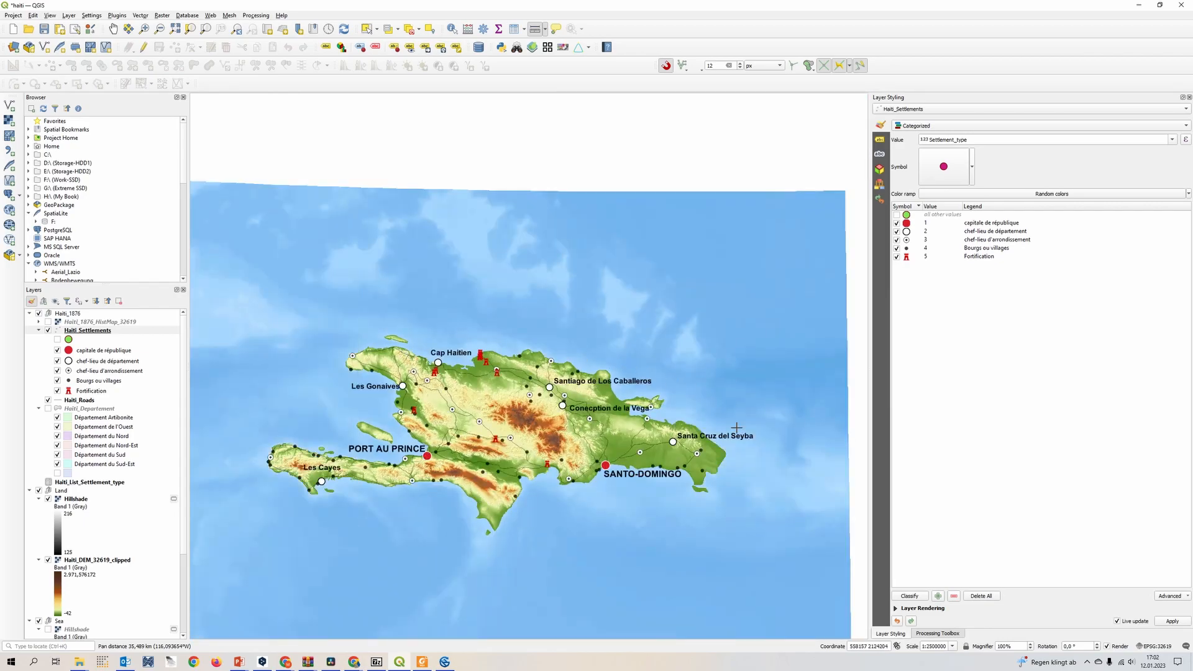
{"action": "left_click_drag", "start_coordinate": [622, 538], "coordinate": [636, 456]}
{"action": "scroll", "coordinate": [631, 455], "scroll_direction": "up", "scroll_amount": 1}
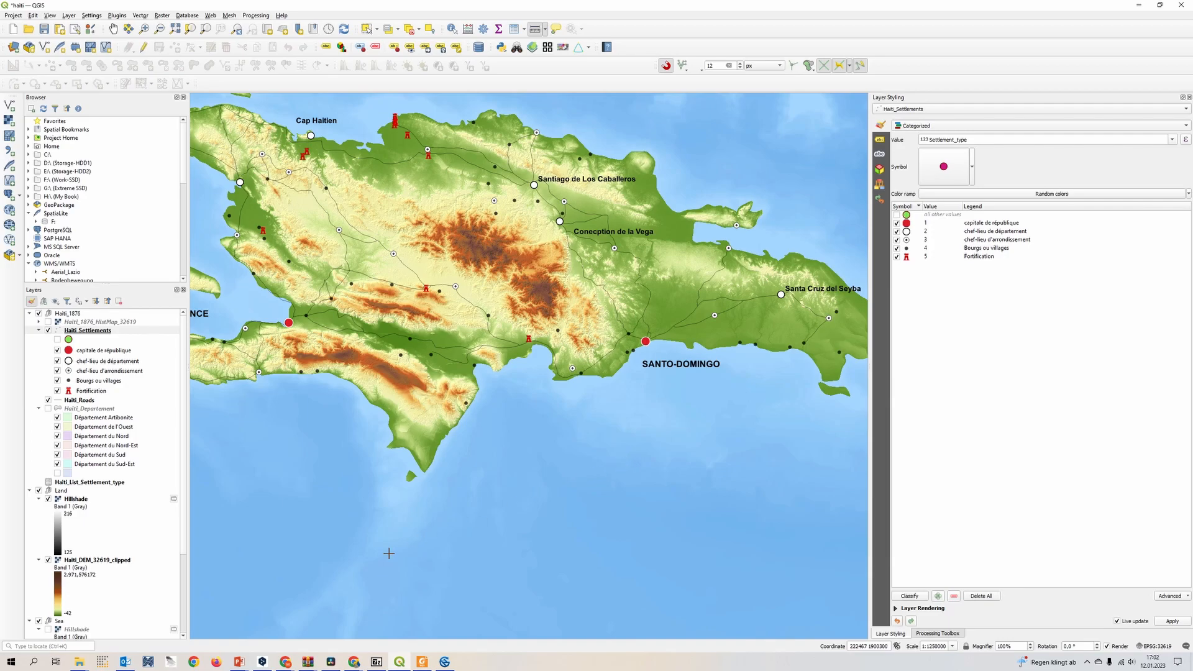
Switch to USGS EarthExplorer in the browser and define the search polygon from the map extent around Hispaniola.
{"action": "mouse_move", "coordinate": [291, 667]}
{"action": "left_click", "coordinate": [494, 621]}
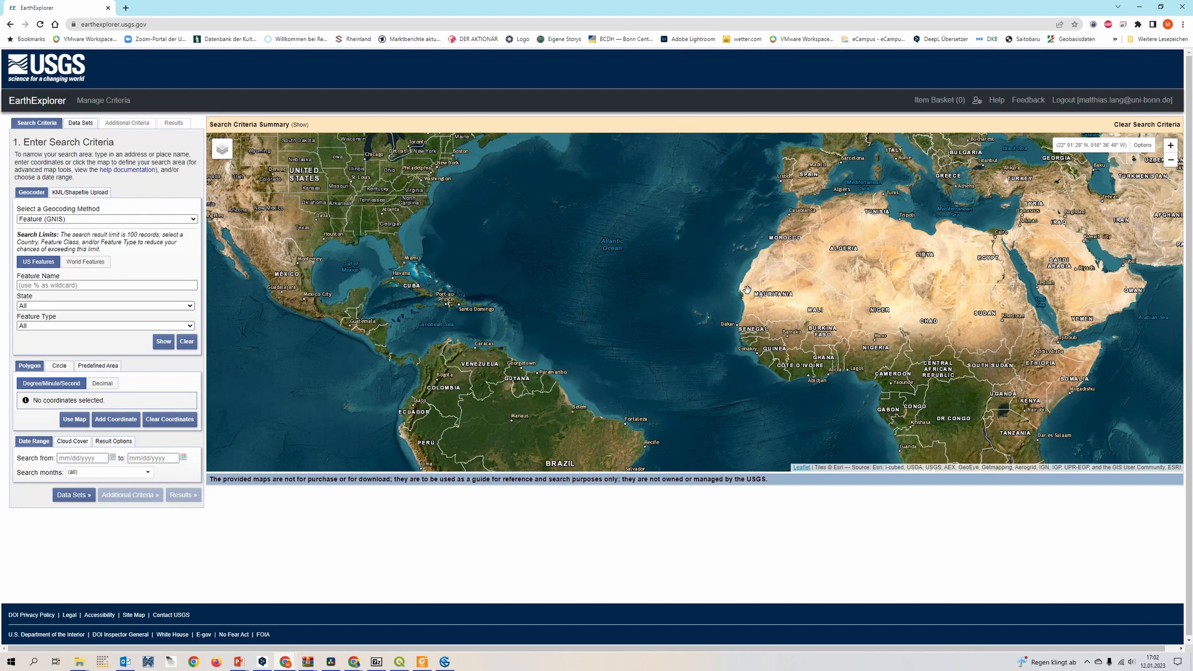
{"action": "scroll", "coordinate": [453, 310], "scroll_direction": "up", "scroll_amount": 1}
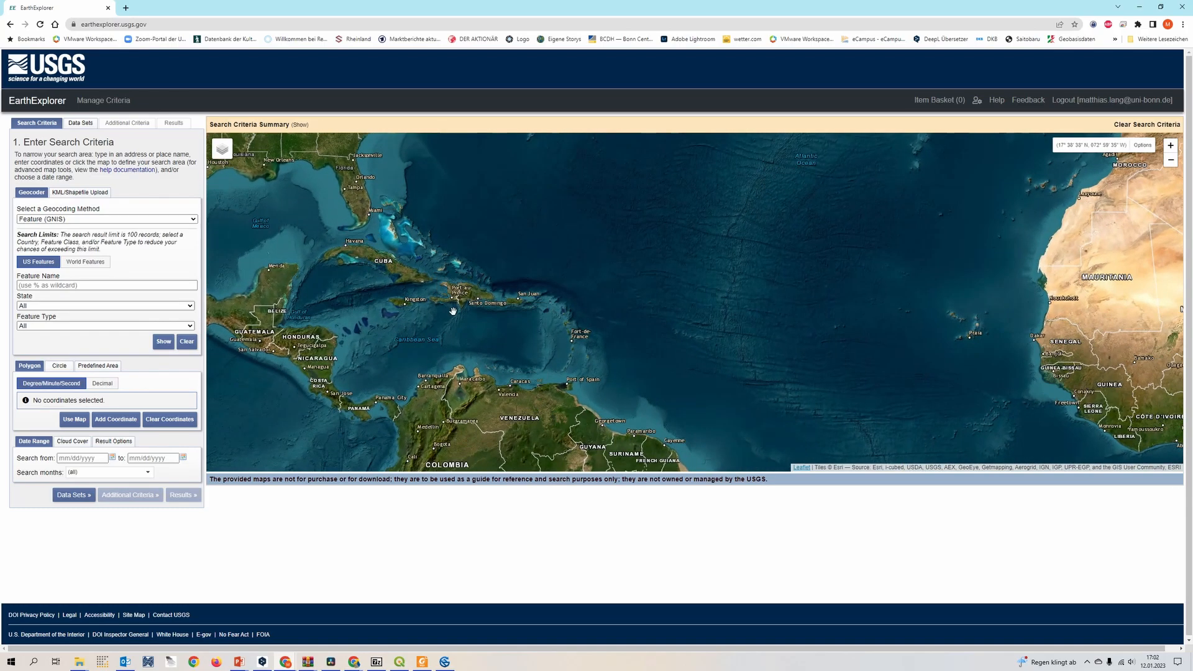
{"action": "scroll", "coordinate": [453, 310], "scroll_direction": "up", "scroll_amount": 2}
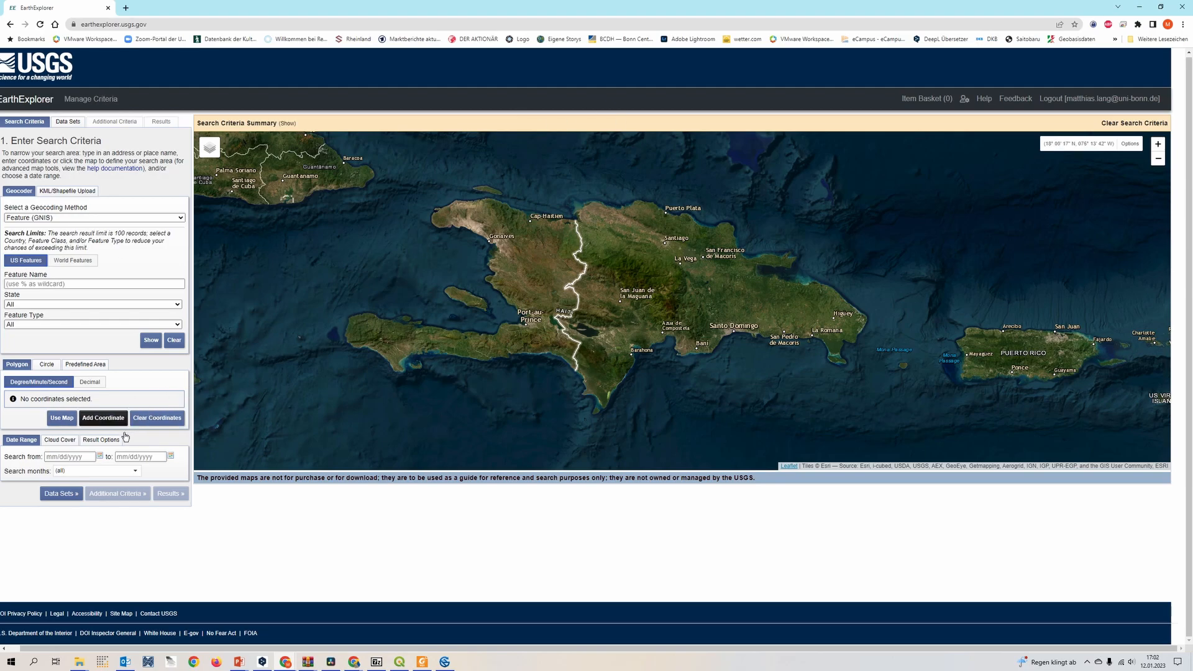
{"action": "left_click_drag", "start_coordinate": [490, 343], "coordinate": [545, 339]}
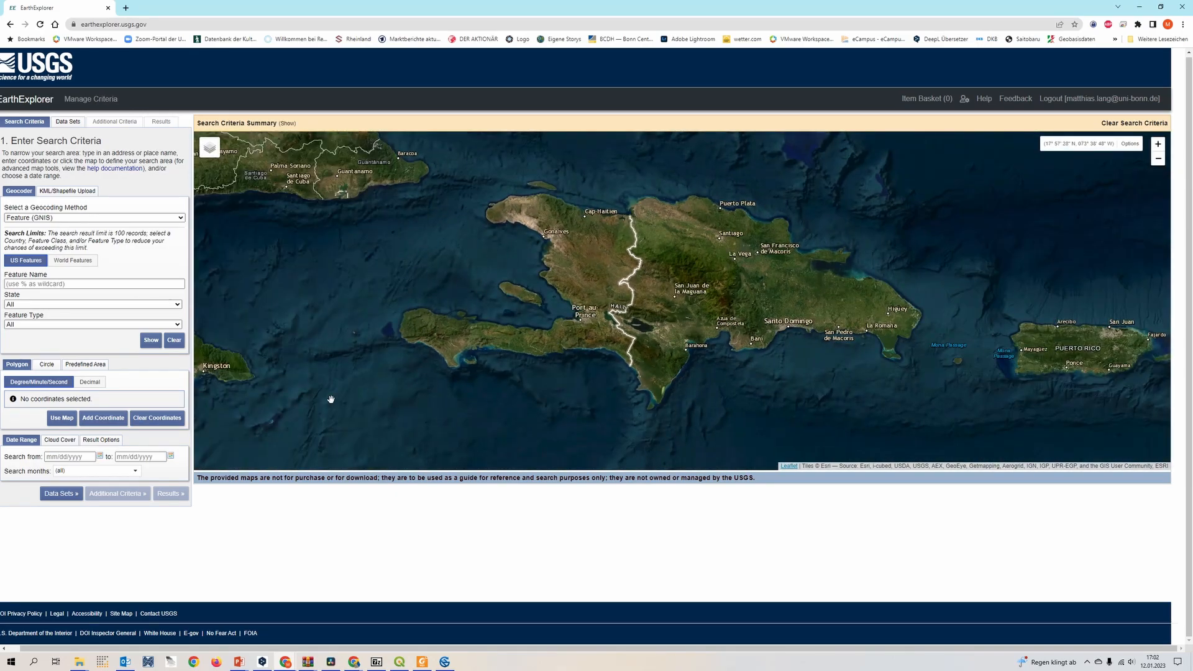
{"action": "left_click", "coordinate": [67, 421]}
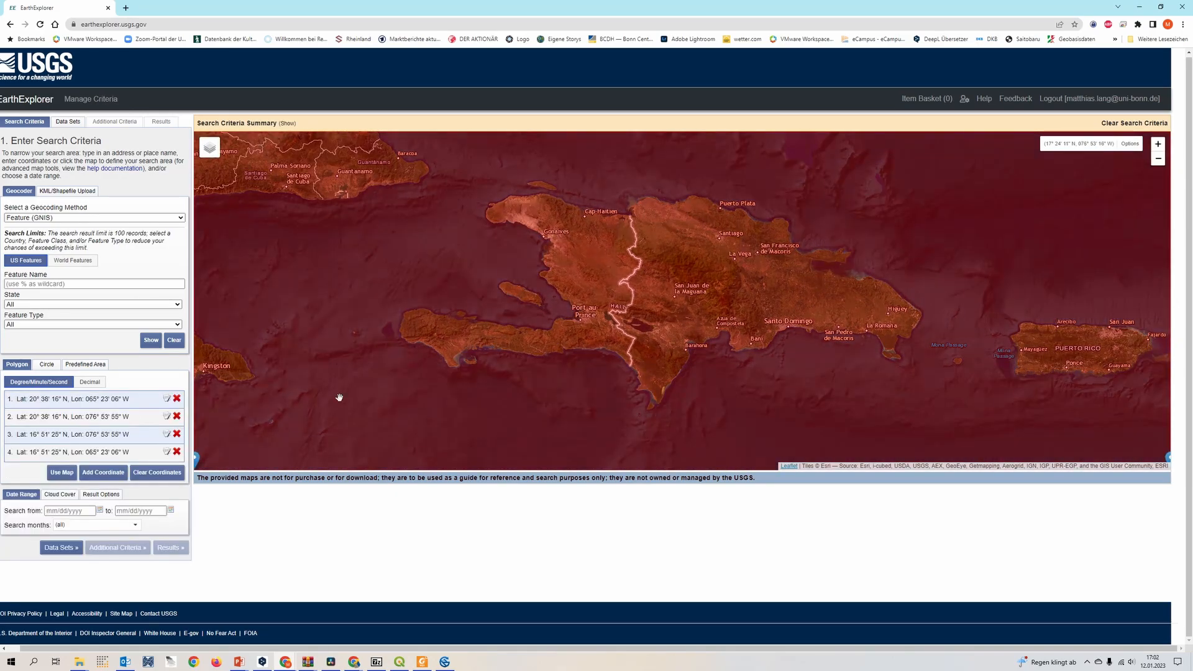
Pull the search polygon's four corners in around Hispaniola, spanning about 17°12' to 20°16' N and 68°02' to 75°05' W.
{"action": "scroll", "coordinate": [706, 344], "scroll_direction": "down", "scroll_amount": 2}
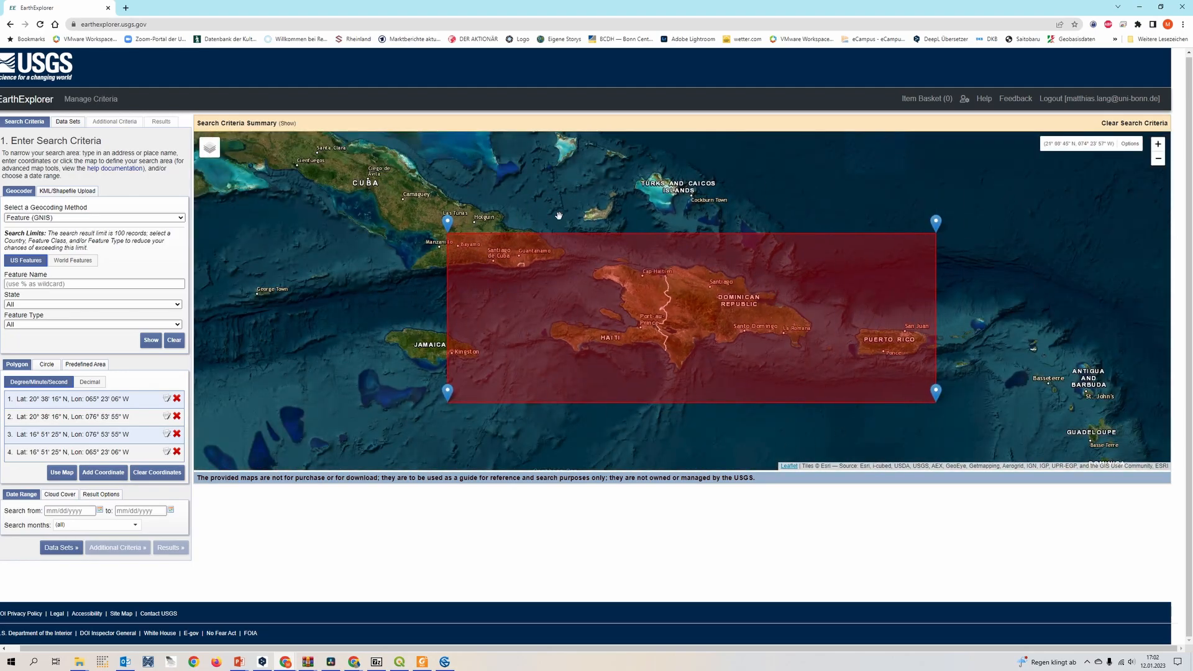
{"action": "mouse_move", "coordinate": [452, 228]}
{"action": "left_mouse_down"}
{"action": "mouse_move", "coordinate": [563, 263]}
{"action": "mouse_move", "coordinate": [577, 256]}
{"action": "left_mouse_up"}
{"action": "left_click_drag", "start_coordinate": [450, 396], "coordinate": [538, 382]}
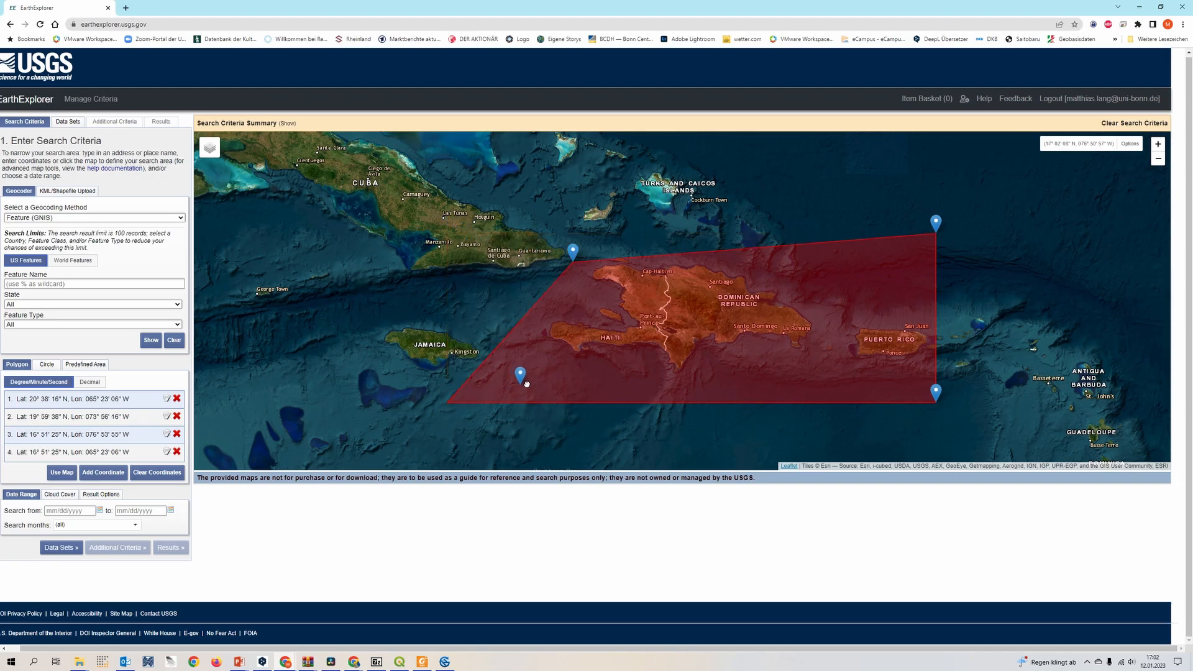
{"action": "left_click_drag", "start_coordinate": [577, 256], "coordinate": [571, 256]}
{"action": "left_click_drag", "start_coordinate": [936, 231], "coordinate": [815, 273]}
{"action": "left_click_drag", "start_coordinate": [937, 398], "coordinate": [824, 384]}
{"action": "left_click_drag", "start_coordinate": [524, 377], "coordinate": [529, 365]}
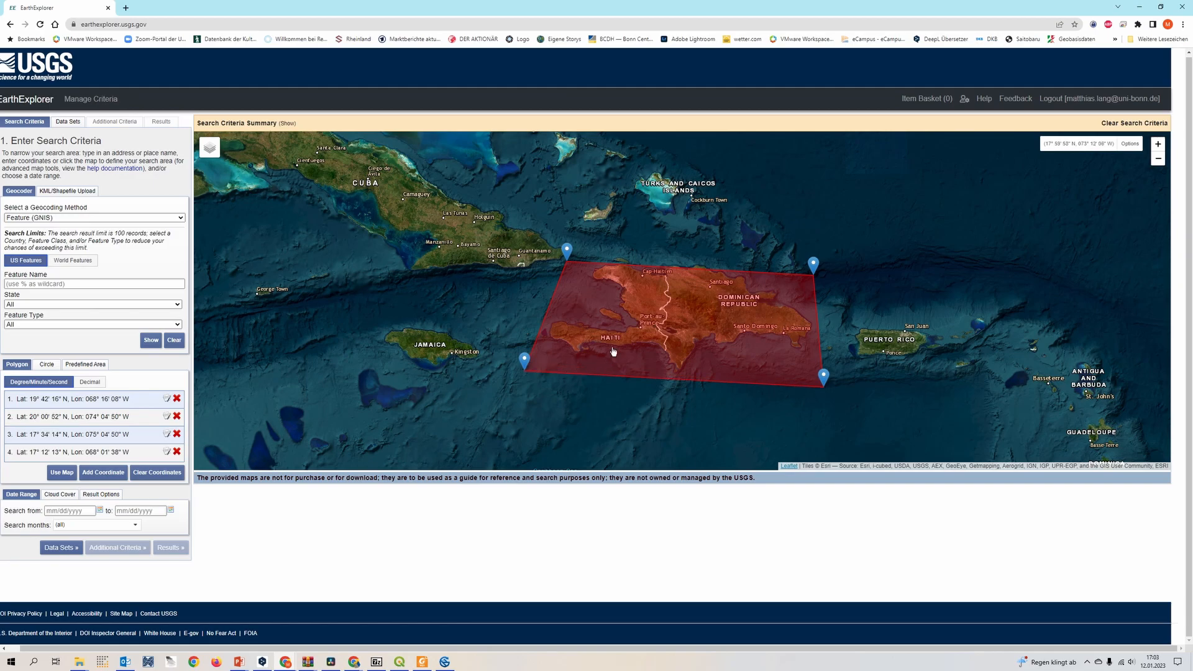
{"action": "left_click_drag", "start_coordinate": [570, 256], "coordinate": [575, 248]}
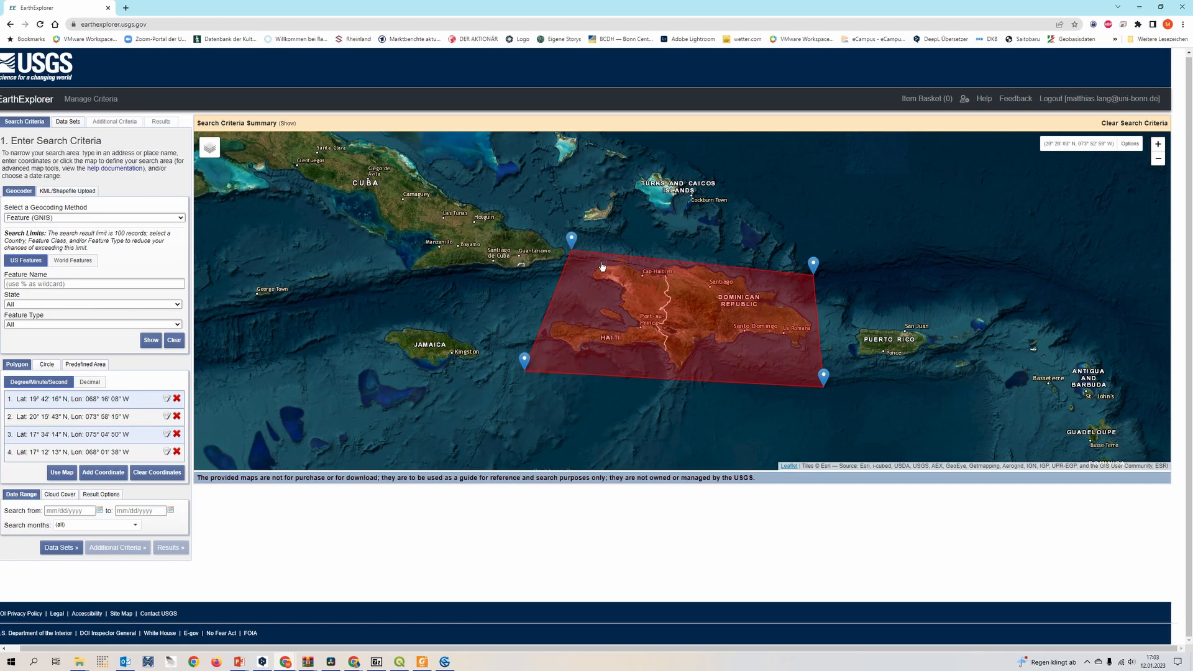
{"action": "left_click_drag", "start_coordinate": [815, 274], "coordinate": [820, 268]}
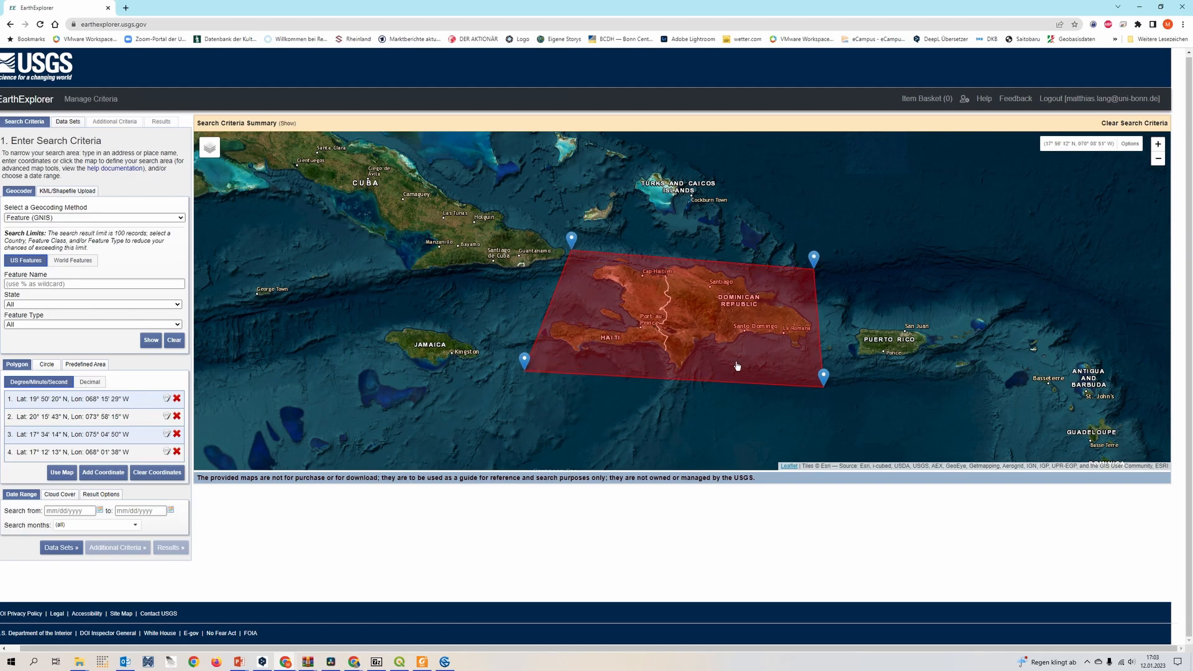
{"action": "scroll", "coordinate": [774, 341], "scroll_direction": "up", "scroll_amount": 1}
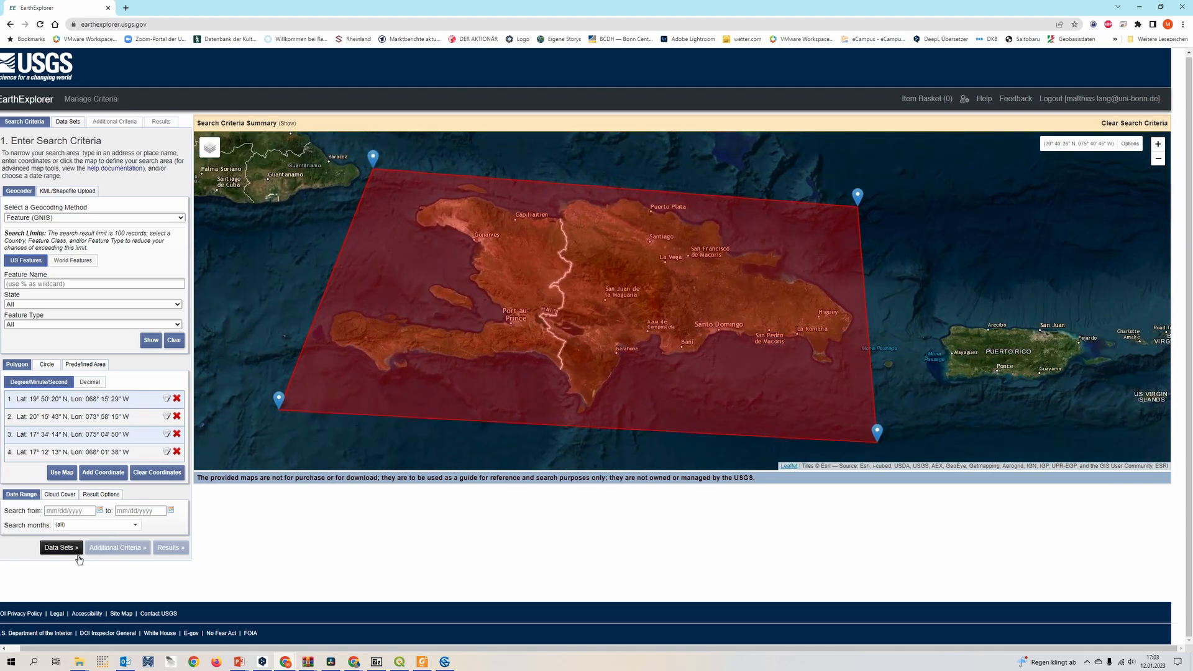
Search the data sets for "srtm" and select SRTM 1 Arc-Second Global.
{"action": "left_click", "coordinate": [77, 549]}
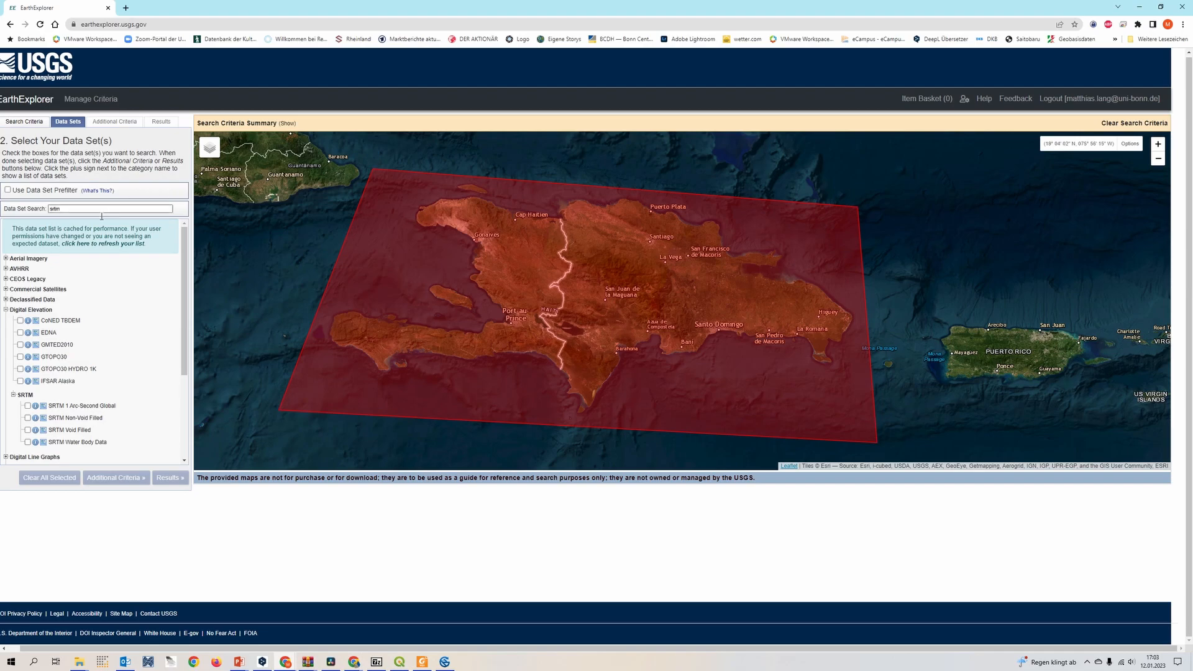
{"action": "left_click", "coordinate": [100, 211]}
{"action": "type", "text": "srtm"}
{"action": "left_click_drag", "start_coordinate": [100, 211], "coordinate": [30, 220]}
{"action": "type", "text": "srt"}
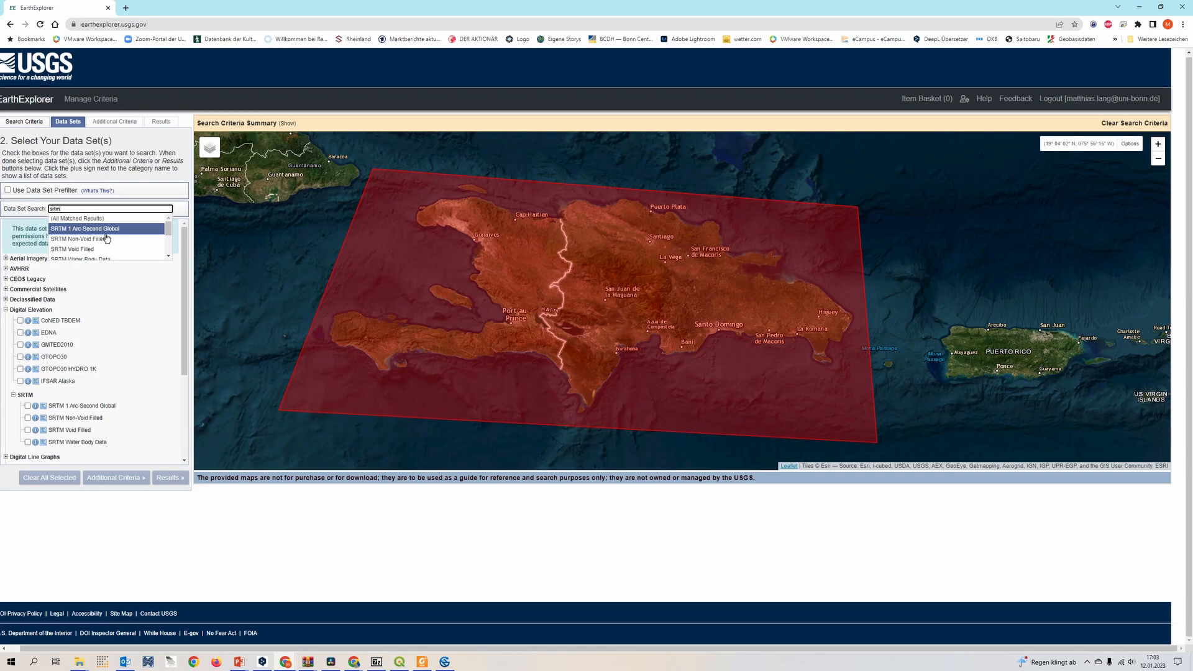
{"action": "left_click", "coordinate": [116, 230]}
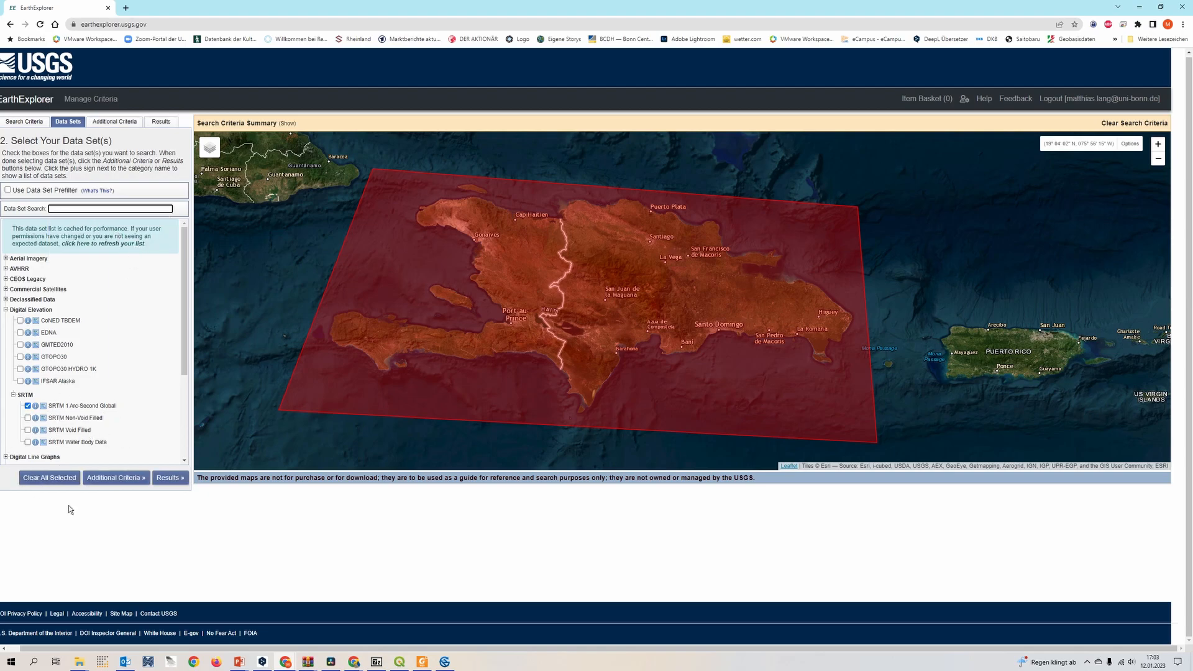
Run the SRTM search and show the footprints of scenes SRTM1N17W072V3, SRTM1N17W076V3 and SRTM1N18W069V3 on the map.
{"action": "left_click", "coordinate": [171, 479]}
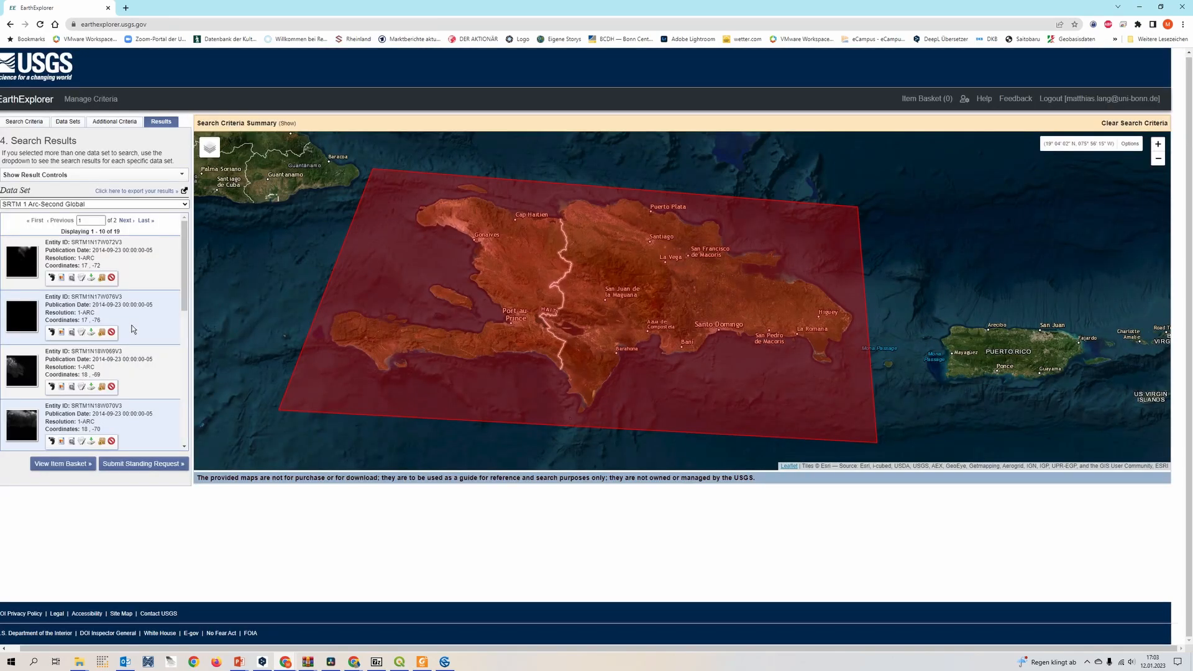
{"action": "scroll", "coordinate": [135, 315], "scroll_direction": "down", "scroll_amount": 6}
{"action": "scroll", "coordinate": [135, 317], "scroll_direction": "up", "scroll_amount": 6}
{"action": "left_click", "coordinate": [52, 278]}
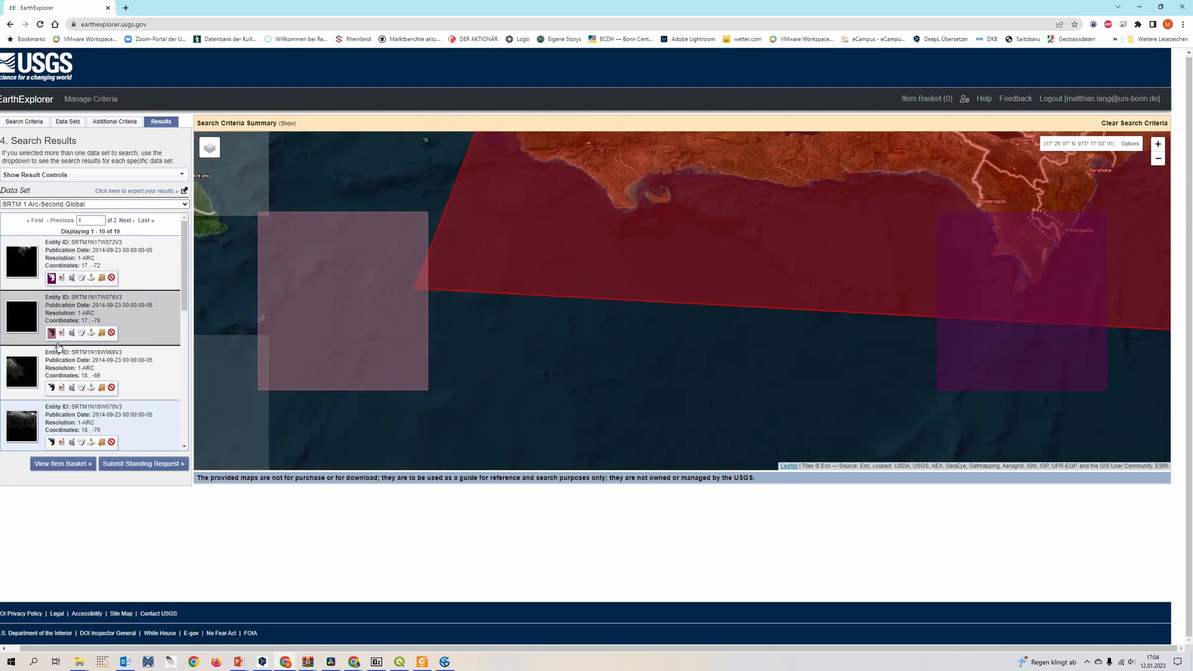
{"action": "left_click", "coordinate": [56, 394]}
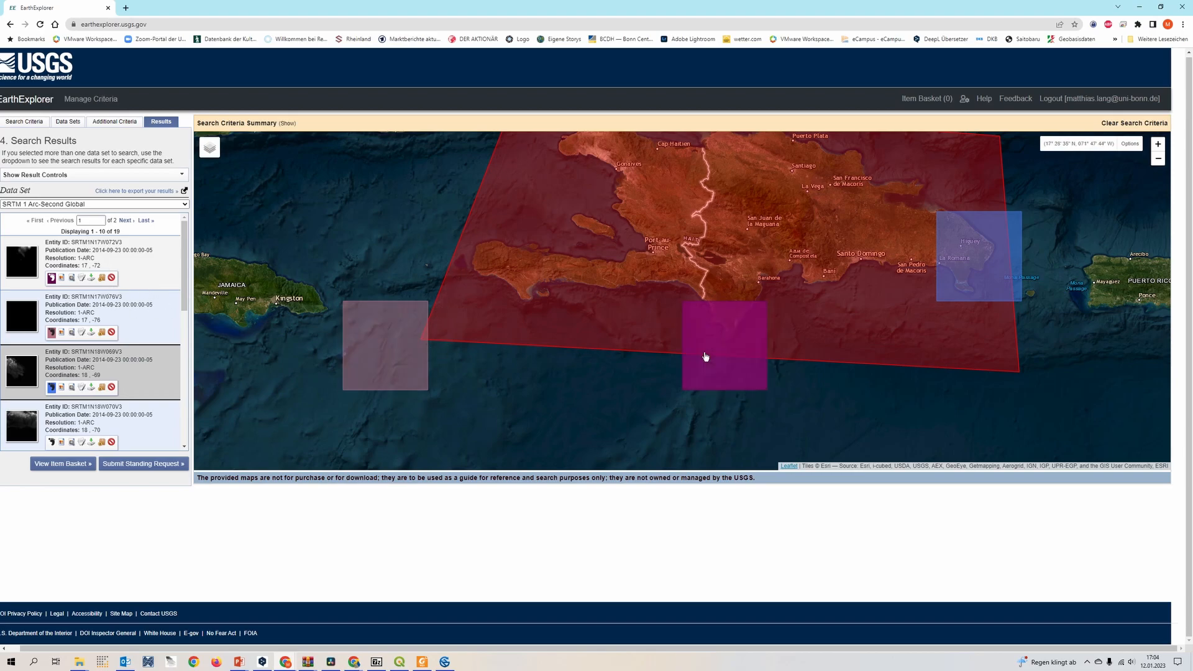
Exclude scene SRTM1N17W072V3 from the results and add SRTM1N17W076V3, SRTM1N18W069V3 and SRTM1N18W070V3 to the bulk download.
{"action": "left_click", "coordinate": [112, 279]}
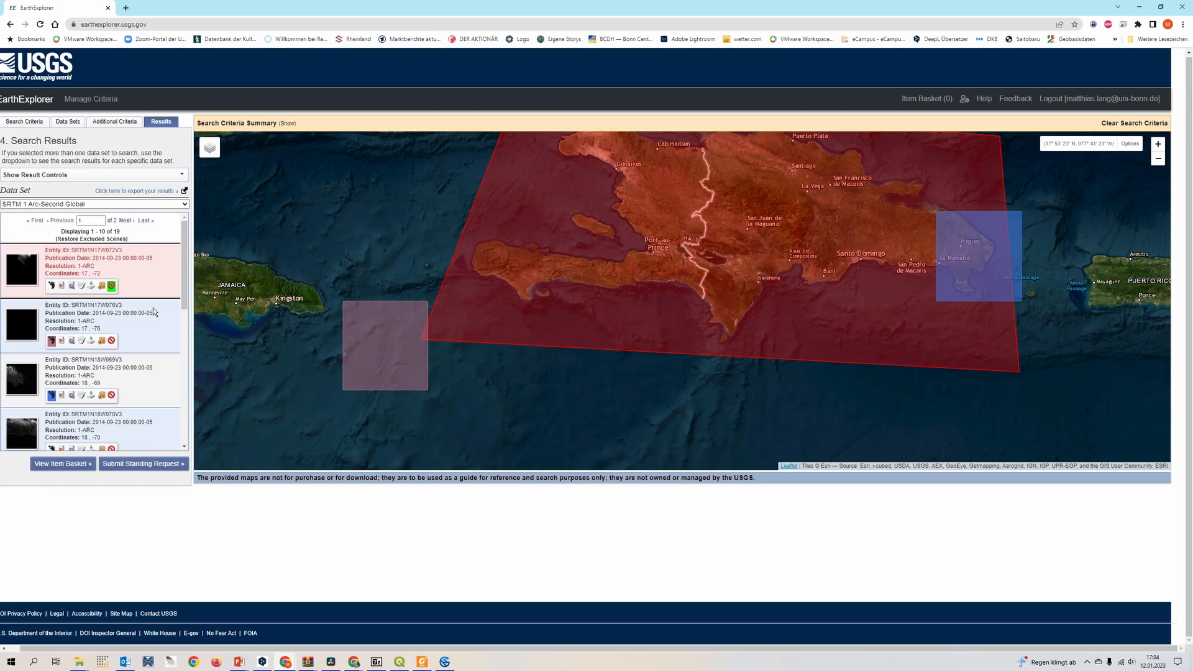
{"action": "scroll", "coordinate": [158, 311], "scroll_direction": "down", "scroll_amount": 2}
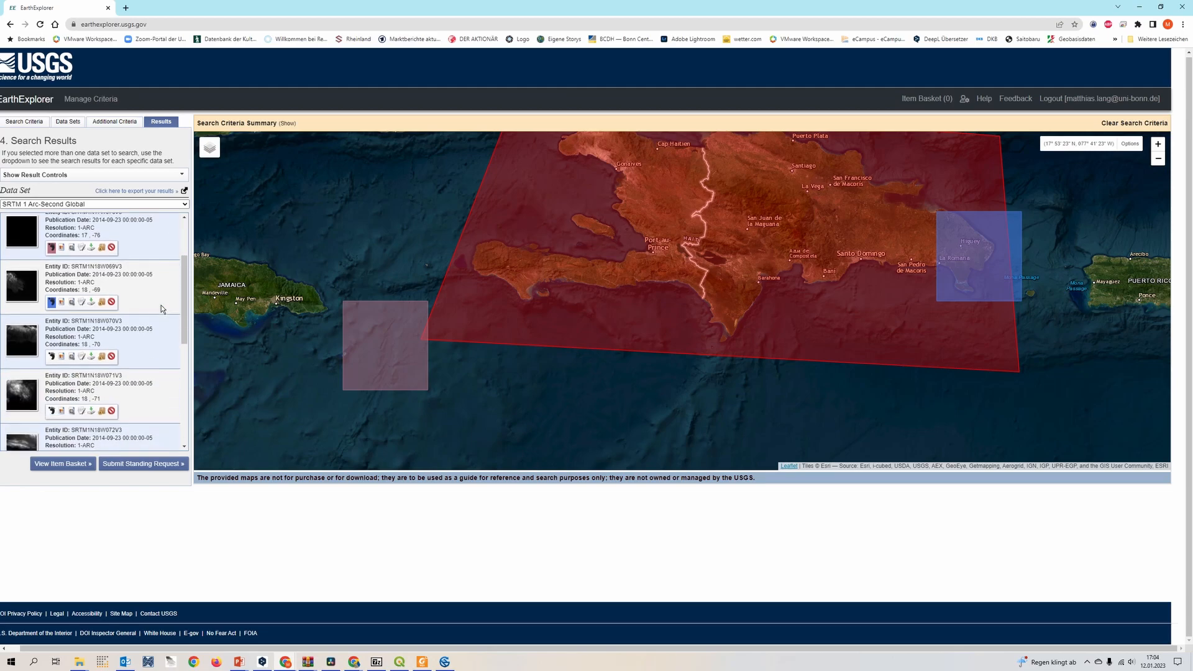
{"action": "left_click", "coordinate": [103, 249]}
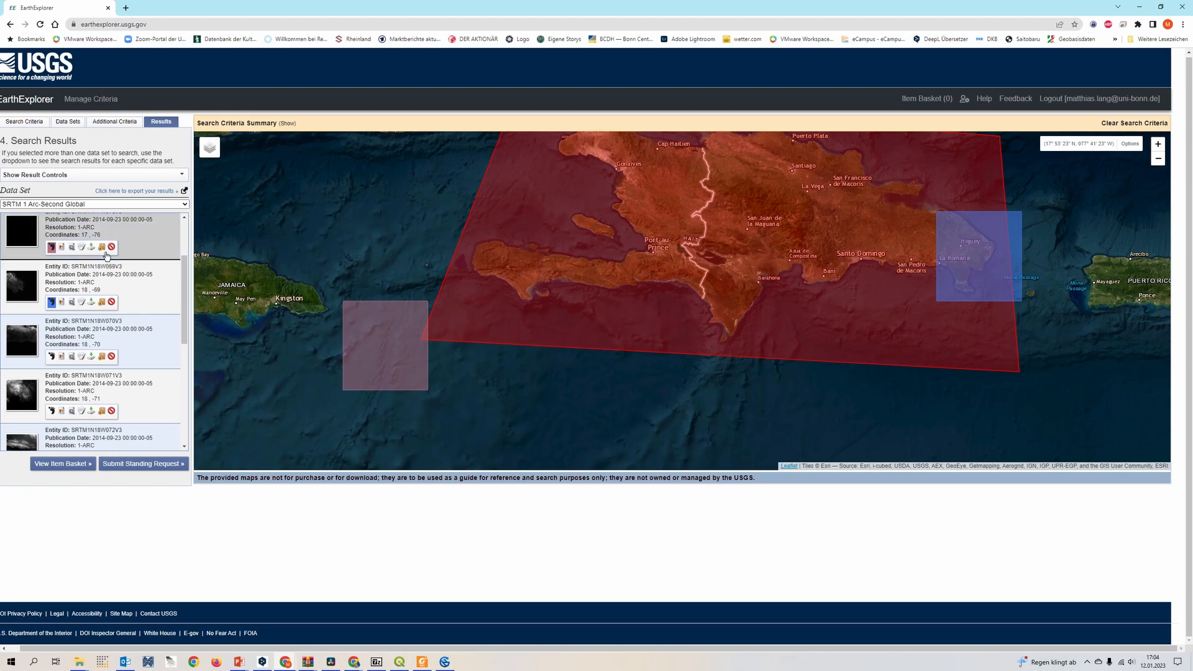
{"action": "left_click", "coordinate": [102, 302]}
{"action": "left_click", "coordinate": [102, 357]}
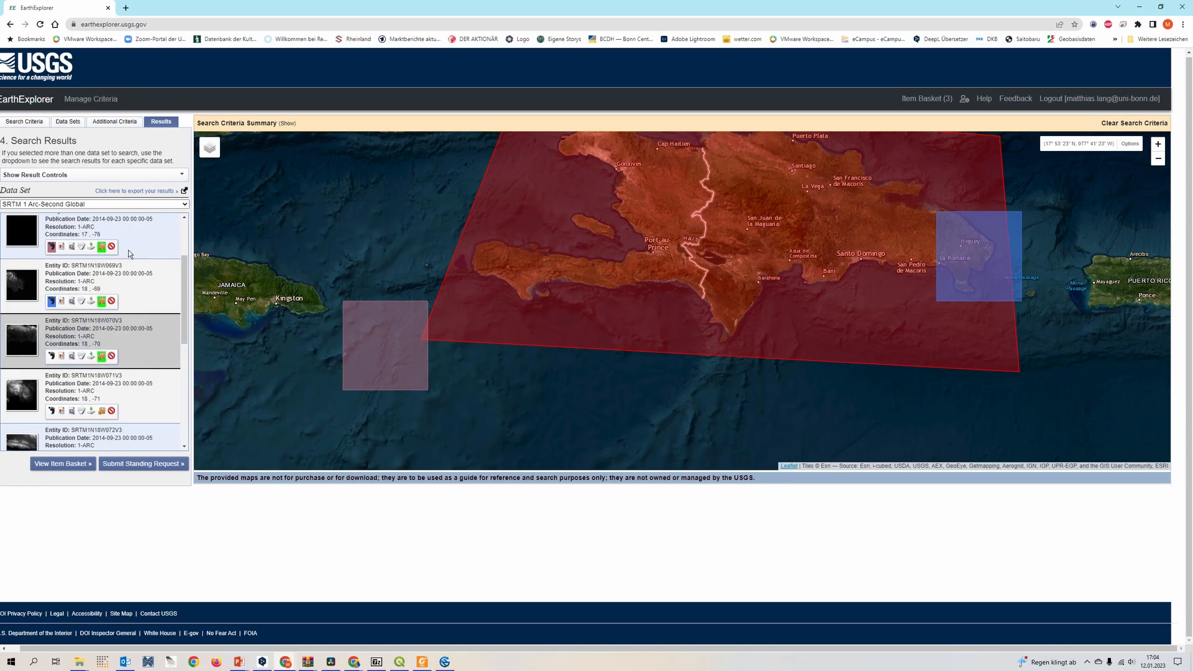
Start a bulk download order from the item basket and choose GeoTIFF 1 Arc-second for all three SRTM scenes.
{"action": "left_click", "coordinate": [62, 471]}
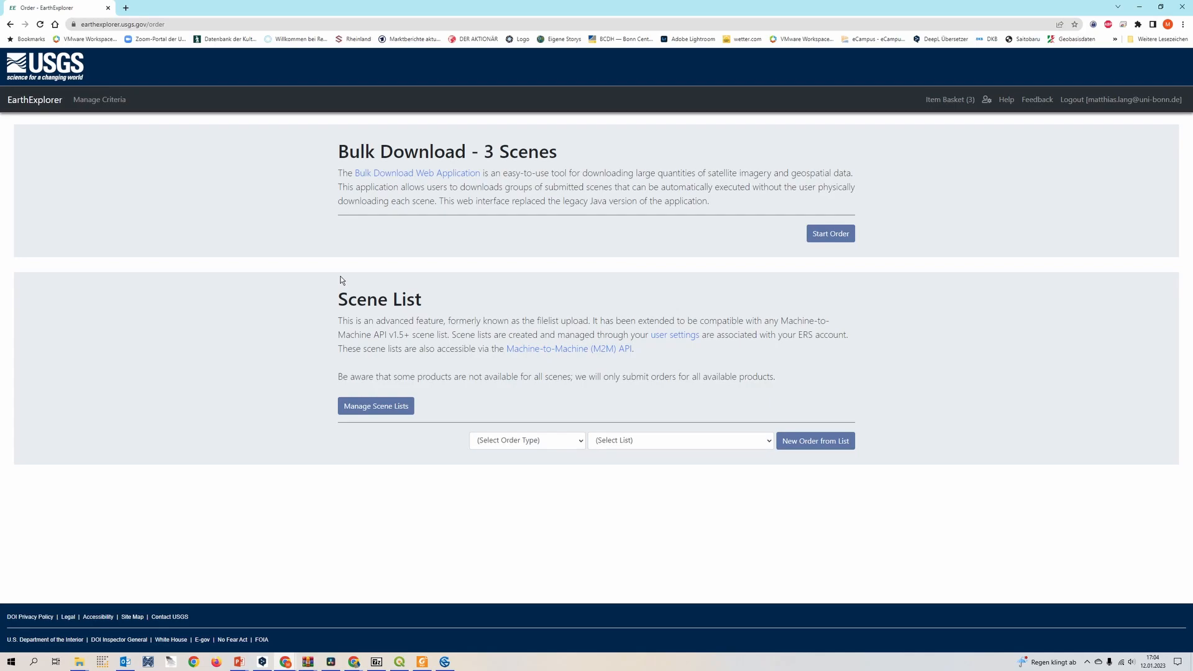
{"action": "left_click", "coordinate": [835, 235]}
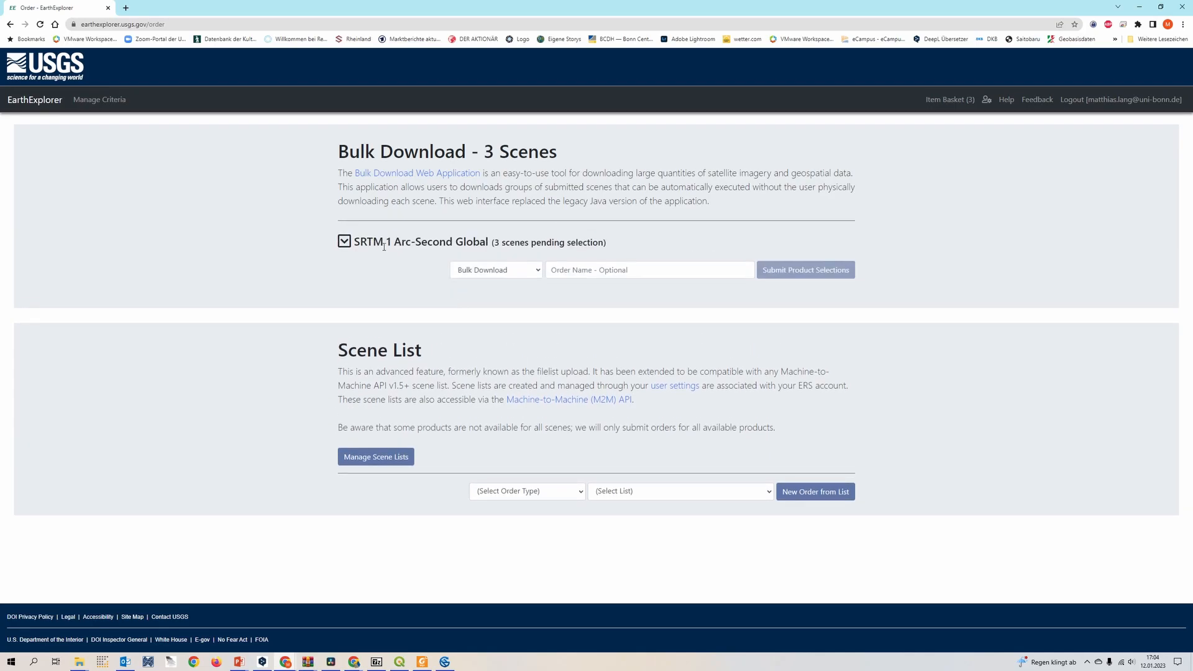
{"action": "left_click", "coordinate": [345, 245]}
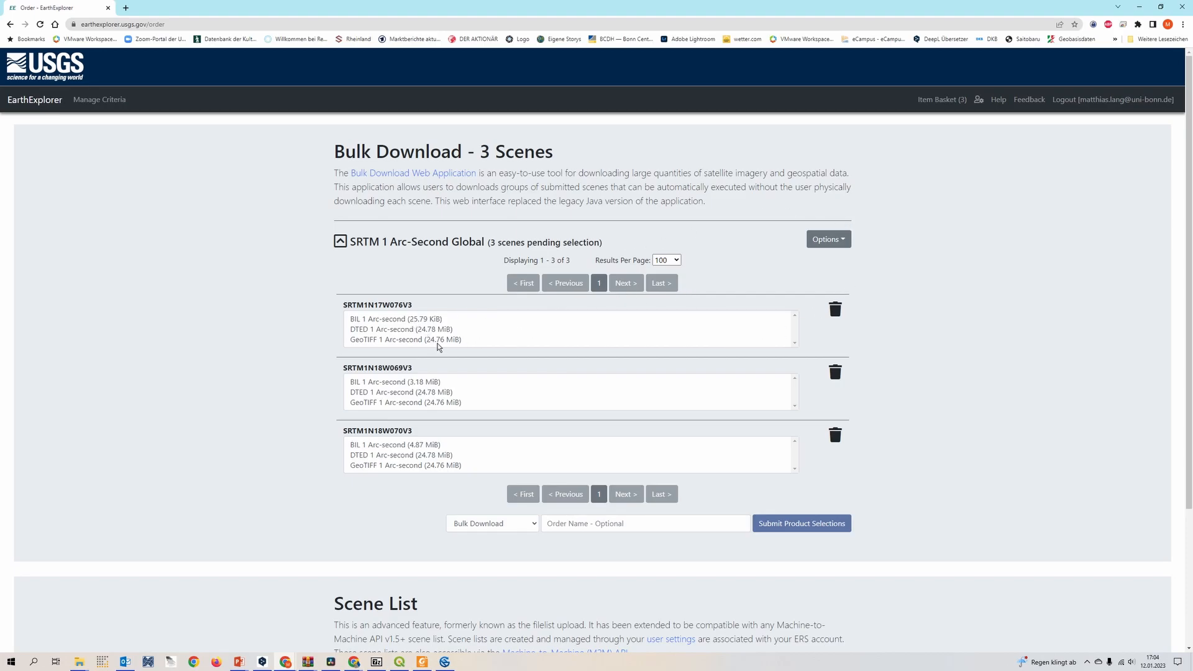
{"action": "left_click", "coordinate": [376, 342]}
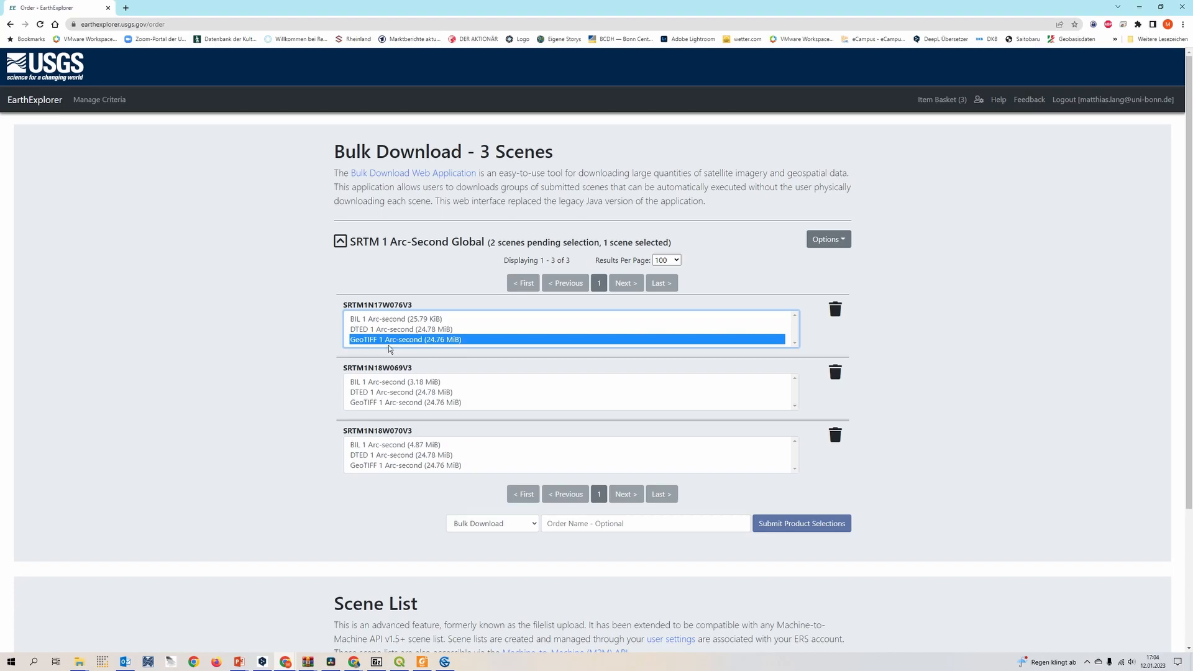
{"action": "left_click", "coordinate": [446, 404]}
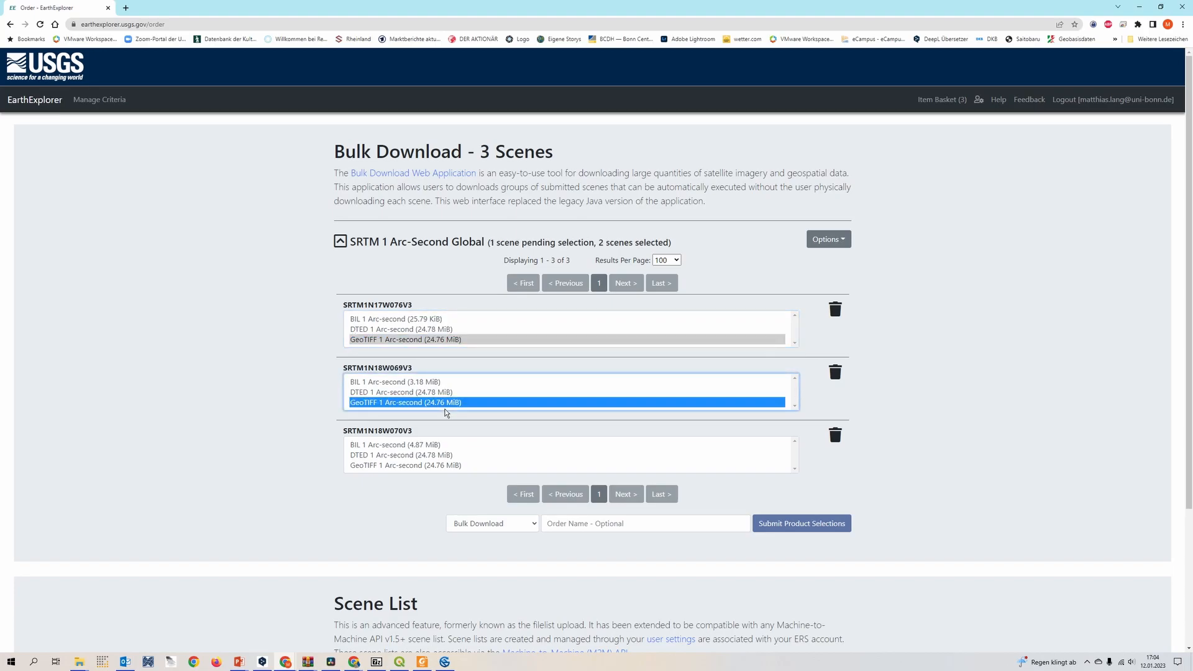
{"action": "left_click", "coordinate": [443, 466]}
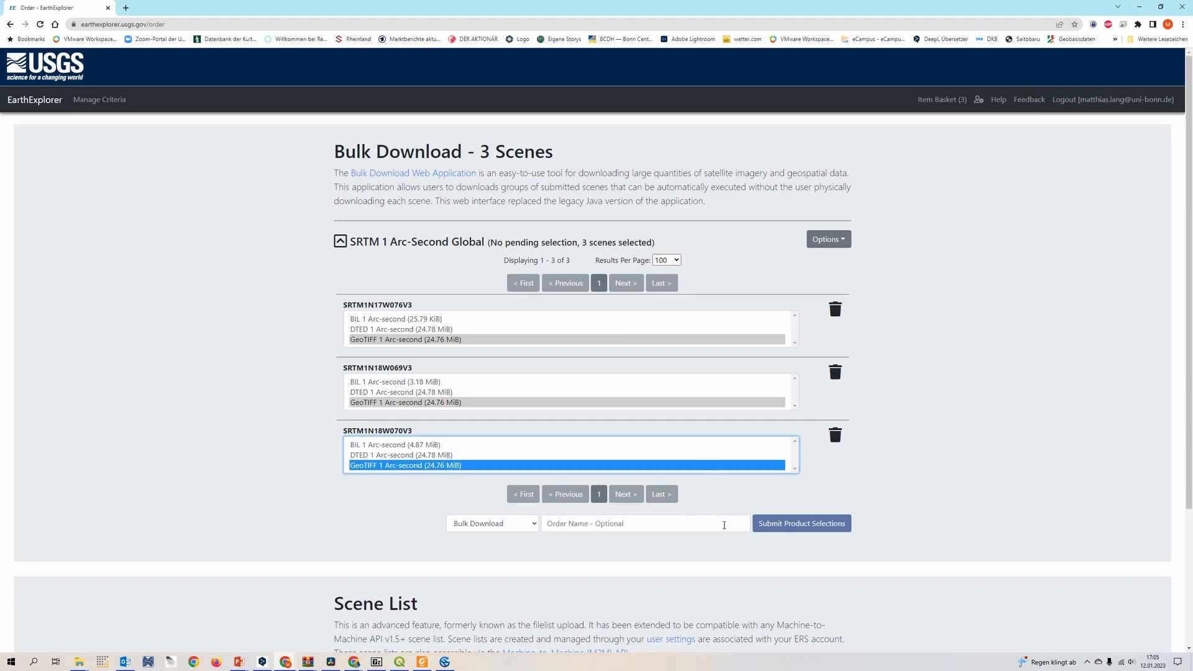
Name the bulk download order "Haiti" and submit the product selections.
{"action": "scroll", "coordinate": [643, 524], "scroll_direction": "down", "scroll_amount": 1}
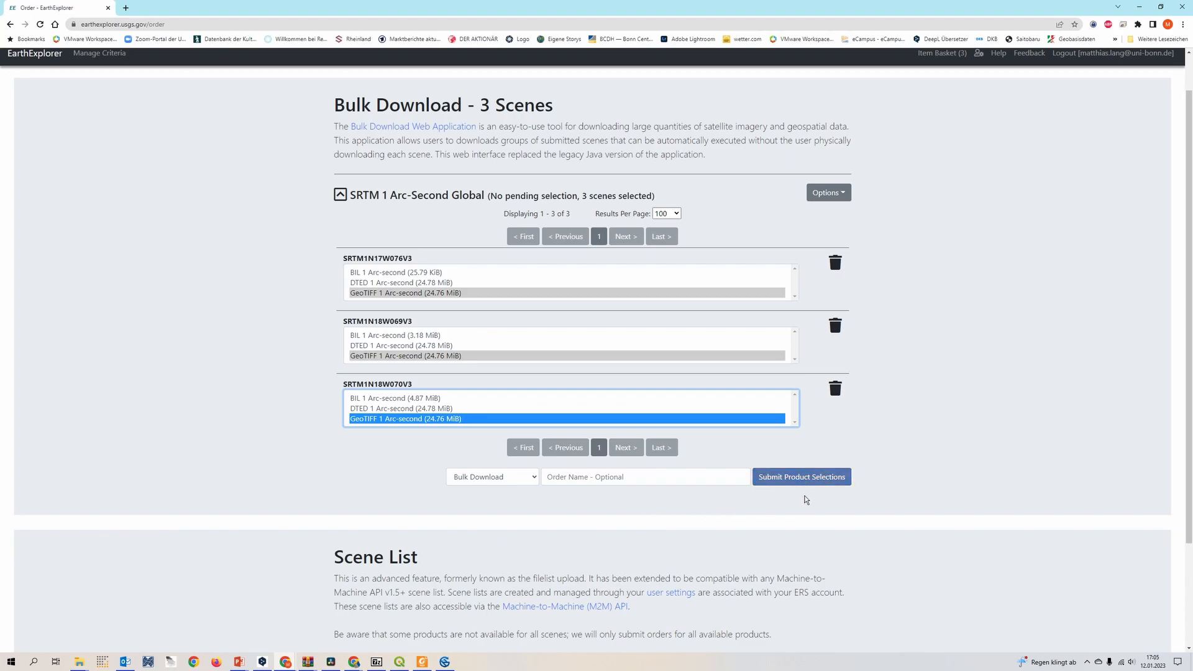
{"action": "left_click", "coordinate": [651, 481]}
{"action": "type", "text": "Haiti"}
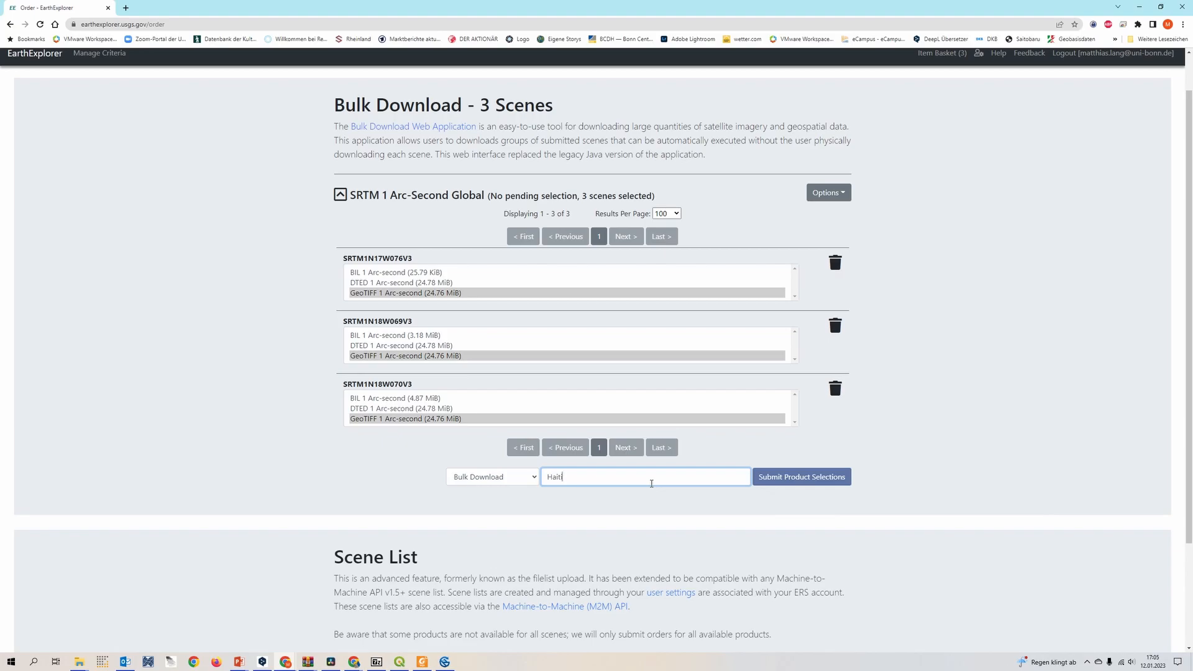
{"action": "scroll", "coordinate": [651, 483], "scroll_direction": "down", "scroll_amount": 1}
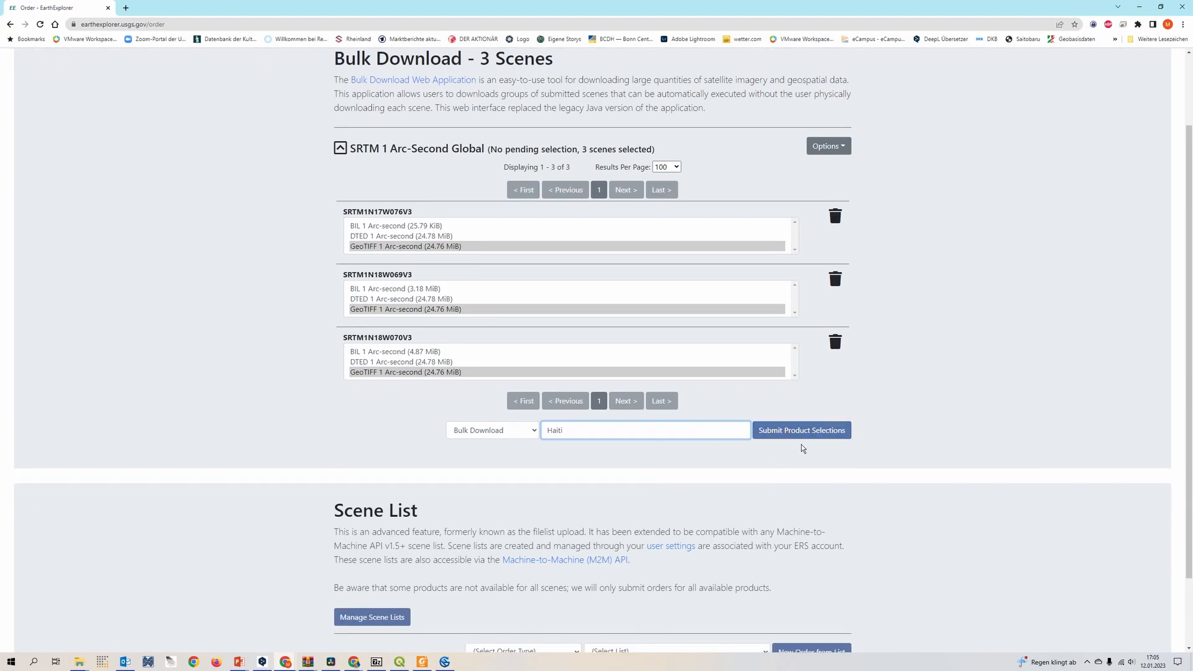
{"action": "left_click", "coordinate": [832, 438]}
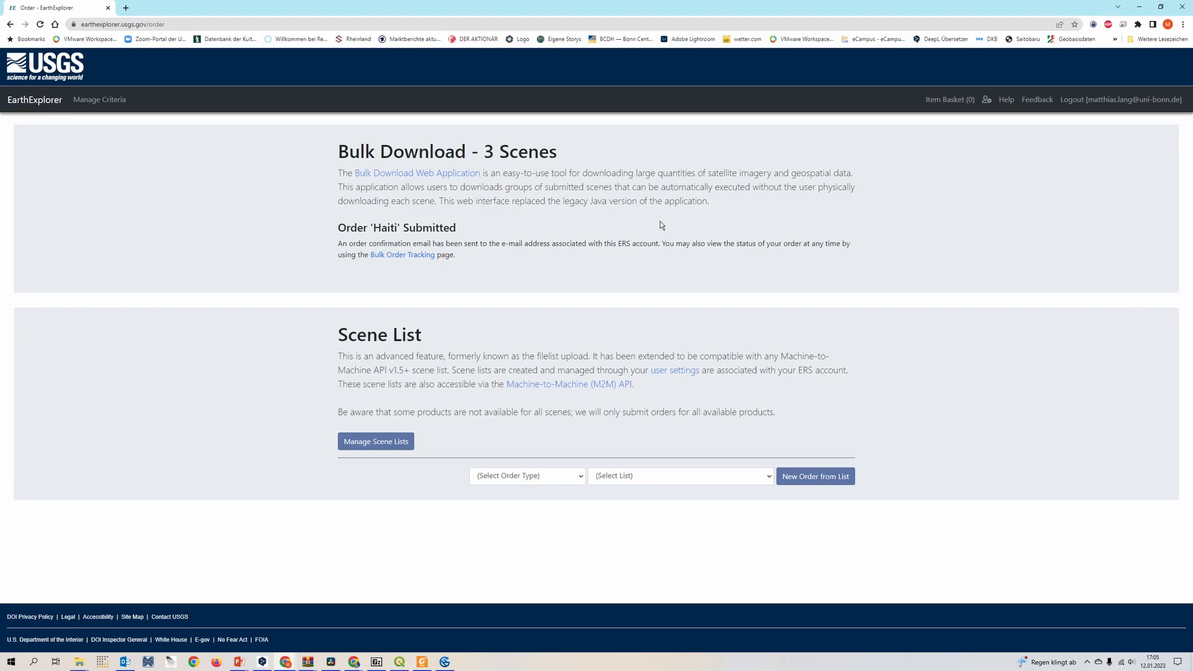
Switch to QGIS, save the current project and start a new empty project.
{"action": "left_click", "coordinate": [1139, 7]}
{"action": "left_click", "coordinate": [44, 28]}
{"action": "left_click", "coordinate": [13, 28]}
{"action": "left_click", "coordinate": [659, 347]}
Place the SRTM_raw folder window over QGIS and inspect n19_w070_1arc_v3.tif in the image viewer.
{"action": "key", "text": "alt+Tab"}
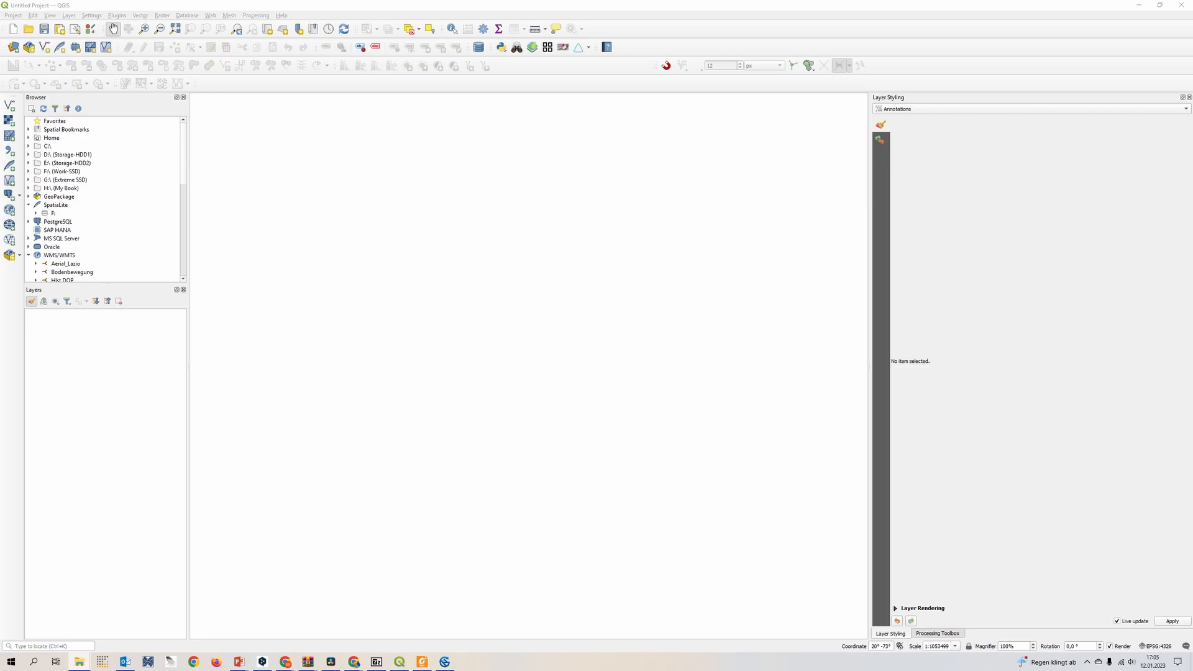
{"action": "left_click_drag", "start_coordinate": [1190, 240], "coordinate": [673, 174]}
{"action": "left_click", "coordinate": [791, 543]}
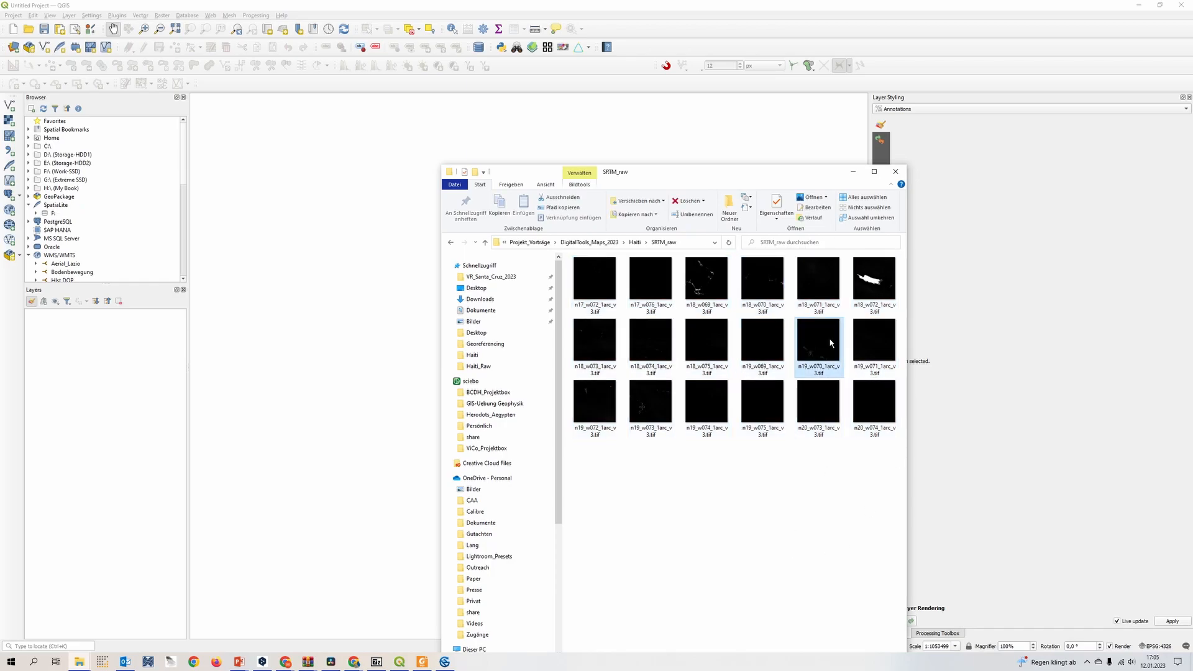
{"action": "double_click", "coordinate": [830, 341]}
{"action": "scroll", "coordinate": [439, 494], "scroll_direction": "up", "scroll_amount": 3}
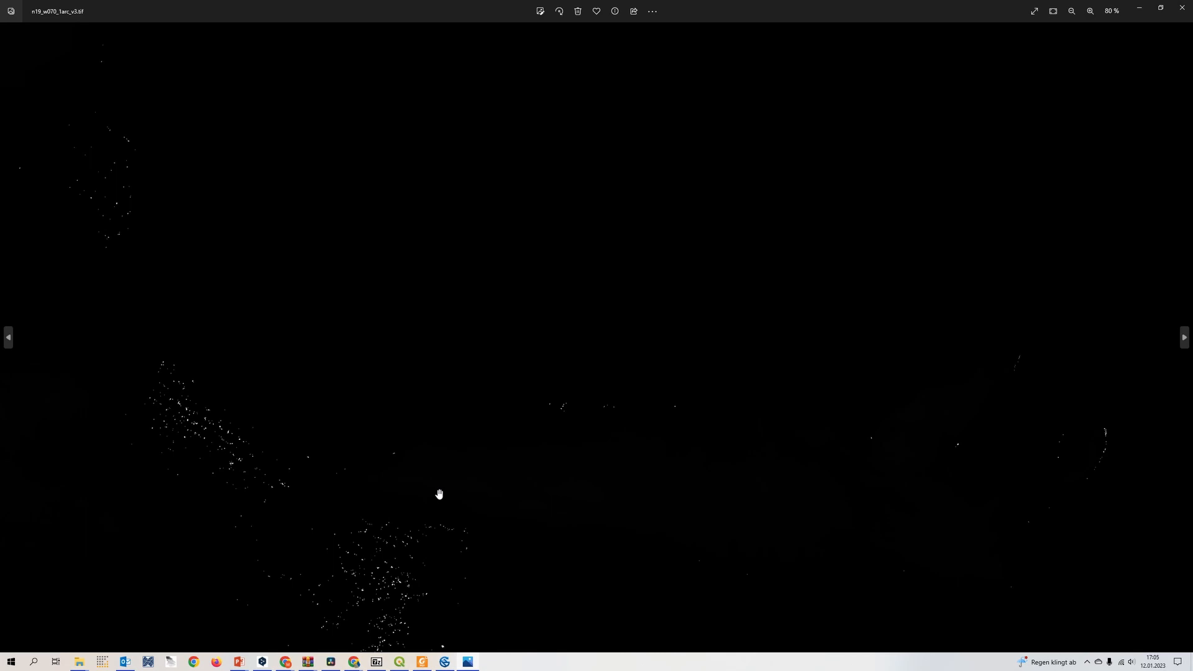
{"action": "scroll", "coordinate": [439, 494], "scroll_direction": "down", "scroll_amount": 3}
{"action": "left_click", "coordinate": [1182, 8]}
Add all SRTM GeoTIFF tiles from the SRTM_raw folder to the QGIS project and close the folder window.
{"action": "key", "text": "ctrl+a"}
{"action": "left_click_drag", "start_coordinate": [635, 284], "coordinate": [111, 348]}
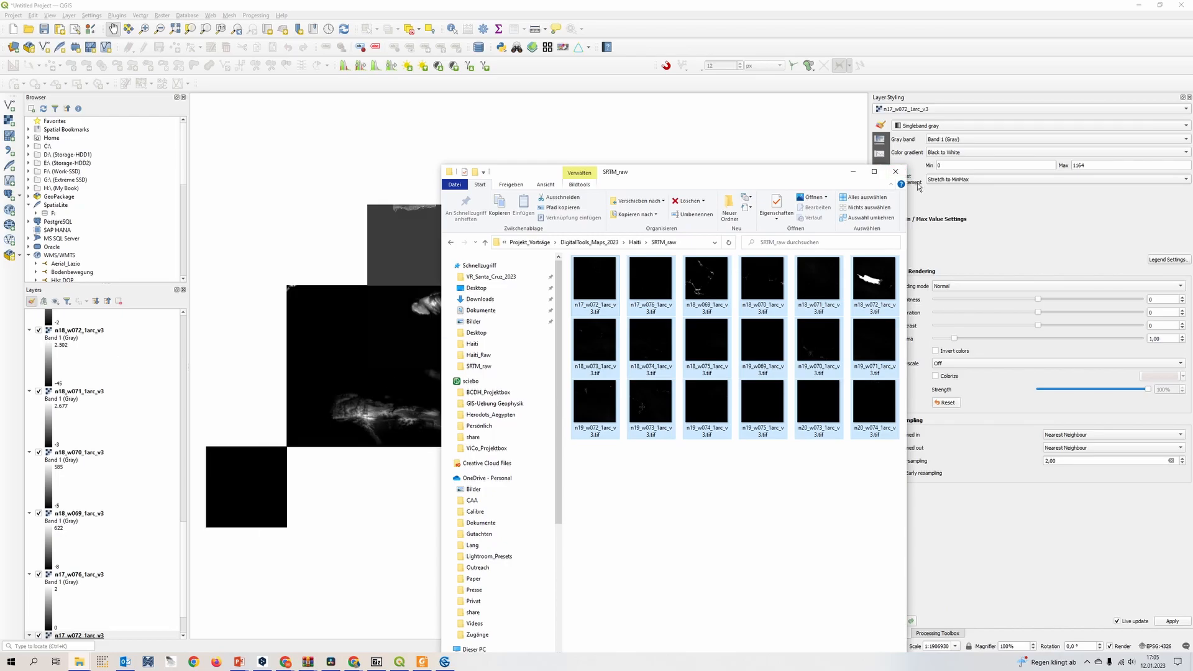
{"action": "left_click", "coordinate": [895, 172]}
Examine the seams between neighbouring elevation tiles, the coverage of the whole island, and the list of tile layers.
{"action": "scroll", "coordinate": [661, 349], "scroll_direction": "up", "scroll_amount": 3}
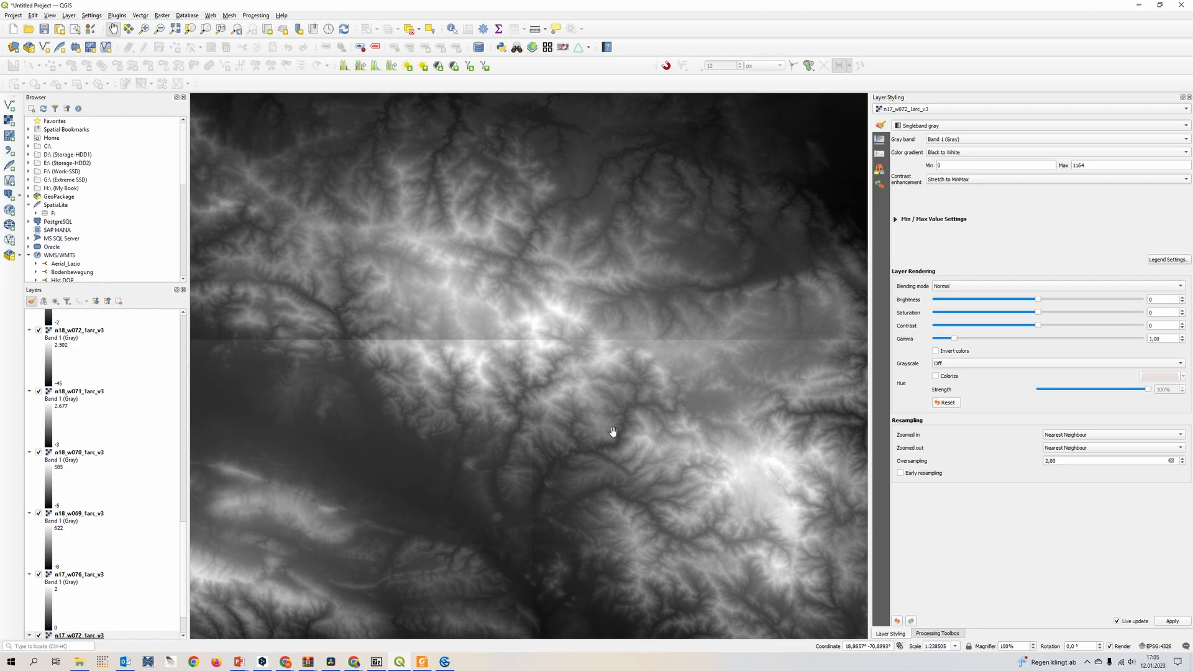
{"action": "scroll", "coordinate": [613, 431], "scroll_direction": "up", "scroll_amount": 1}
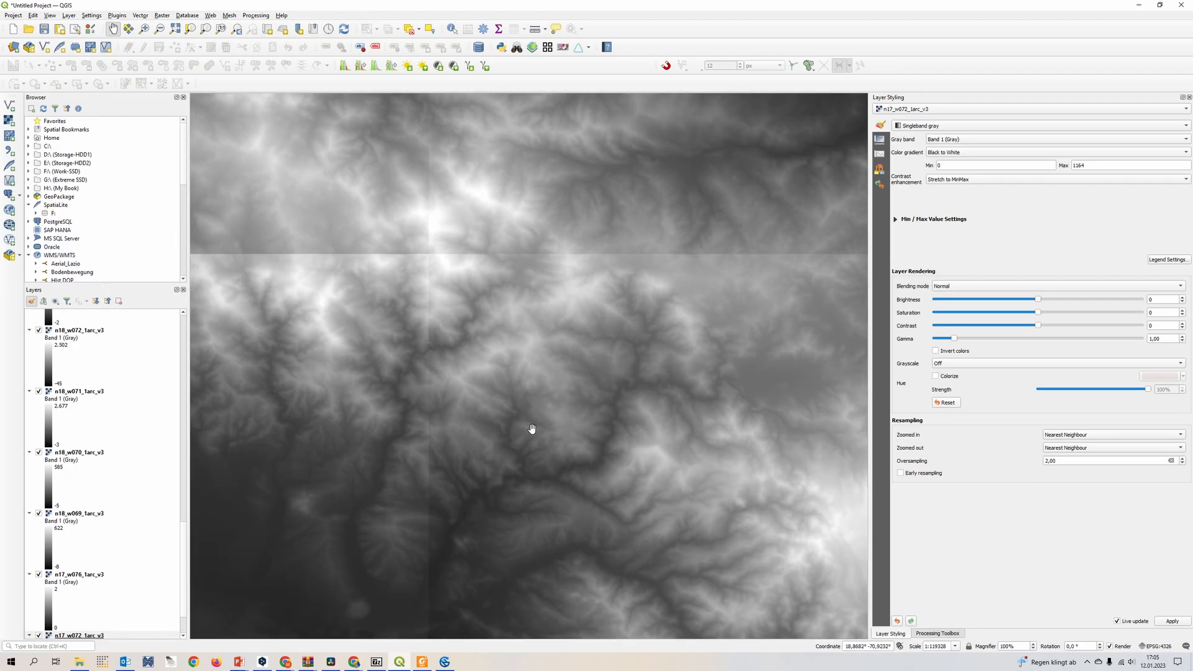
{"action": "scroll", "coordinate": [532, 428], "scroll_direction": "down", "scroll_amount": 4}
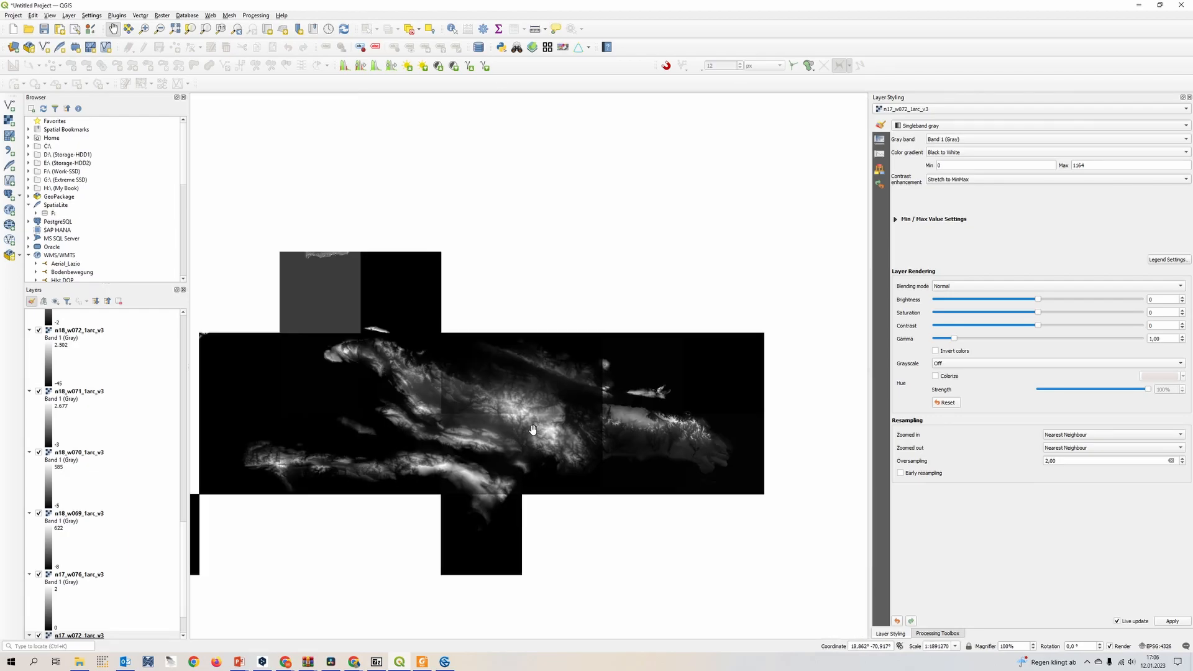
{"action": "left_click_drag", "start_coordinate": [532, 429], "coordinate": [661, 358]}
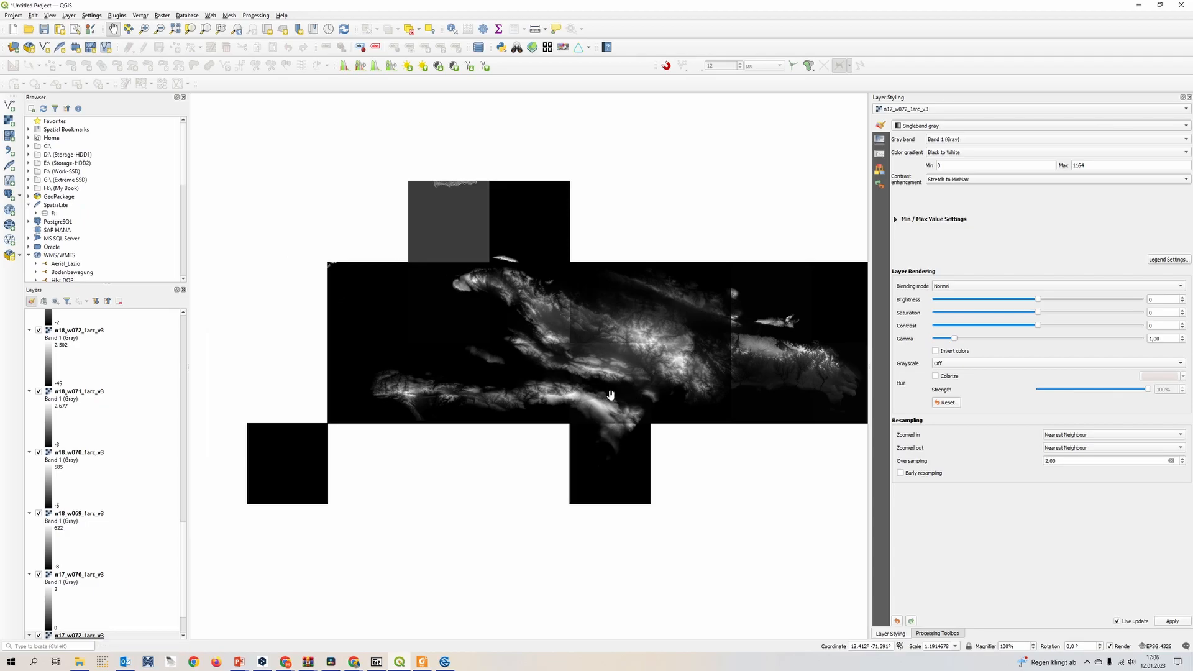
{"action": "left_click_drag", "start_coordinate": [695, 396], "coordinate": [628, 391]}
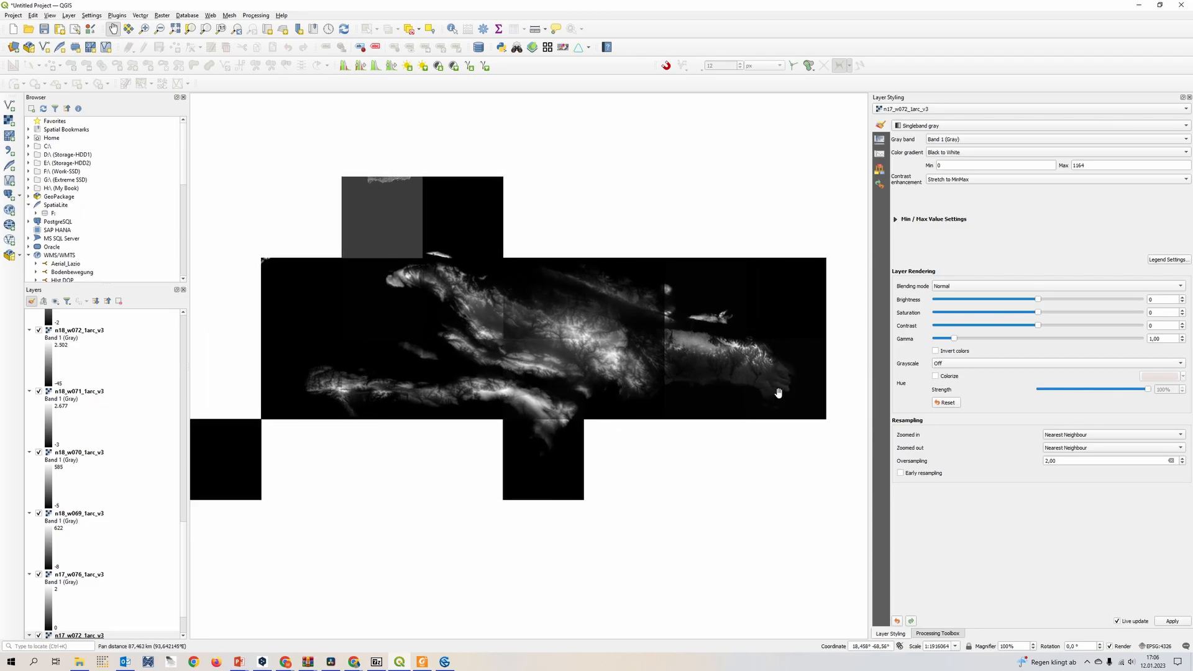
{"action": "scroll", "coordinate": [127, 399], "scroll_direction": "up", "scroll_amount": 10}
{"action": "scroll", "coordinate": [127, 398], "scroll_direction": "up", "scroll_amount": 4}
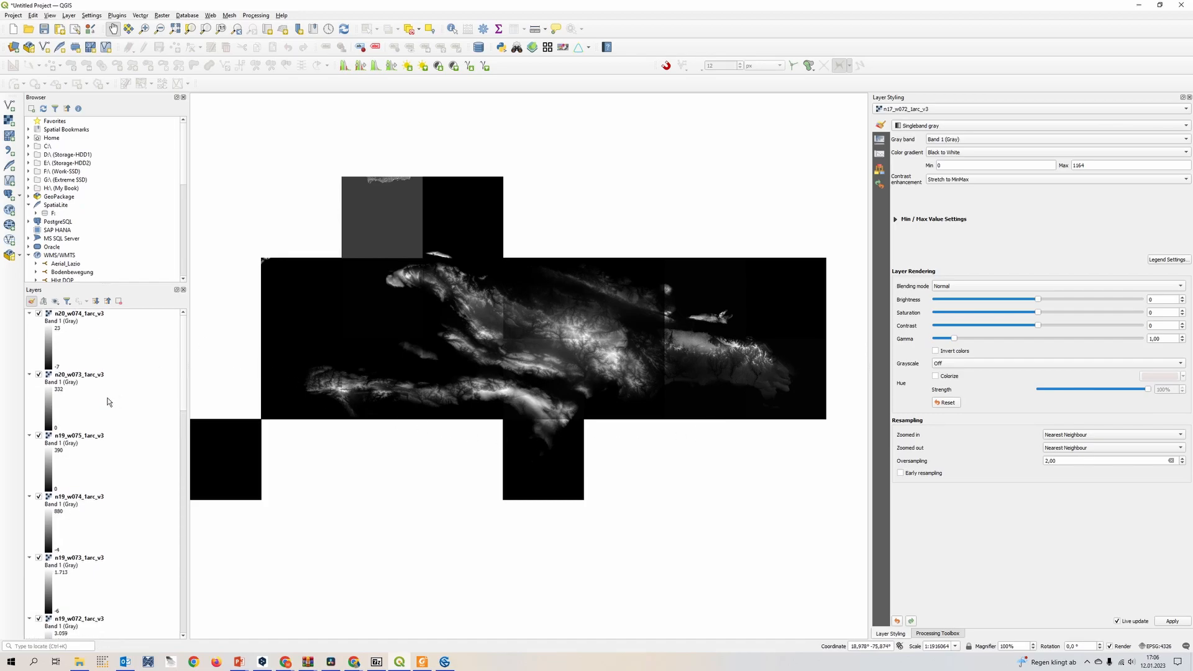
Build a virtual raster from all loaded SRTM tile layers.
{"action": "left_click", "coordinate": [86, 323]}
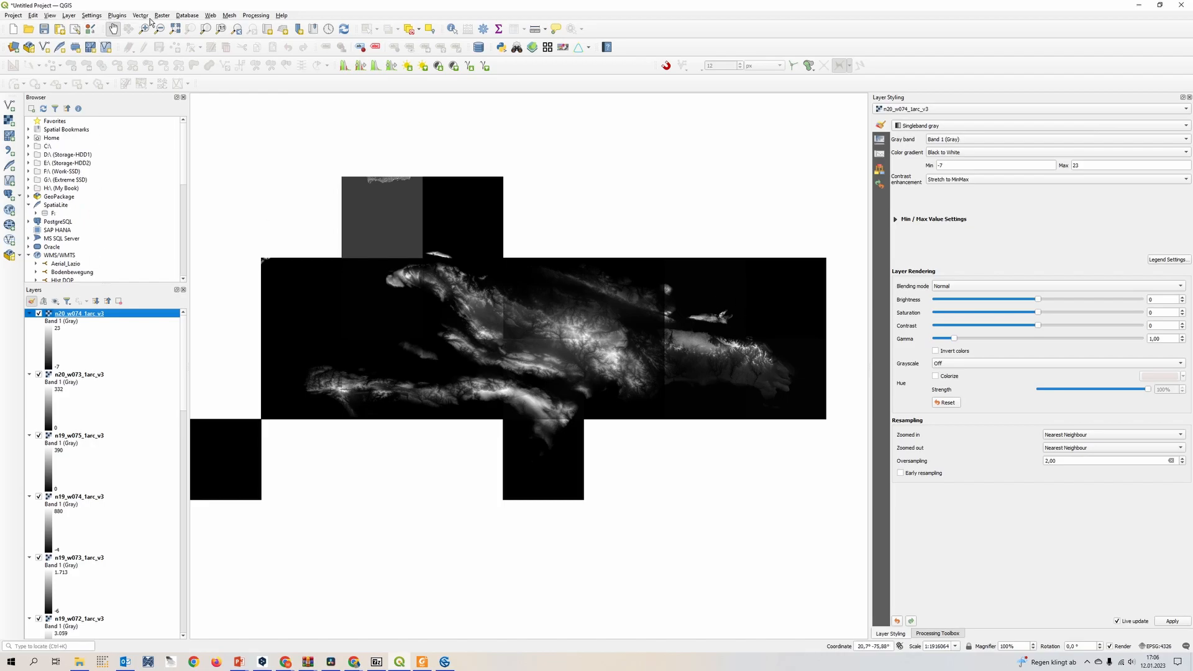
{"action": "left_click", "coordinate": [162, 16]}
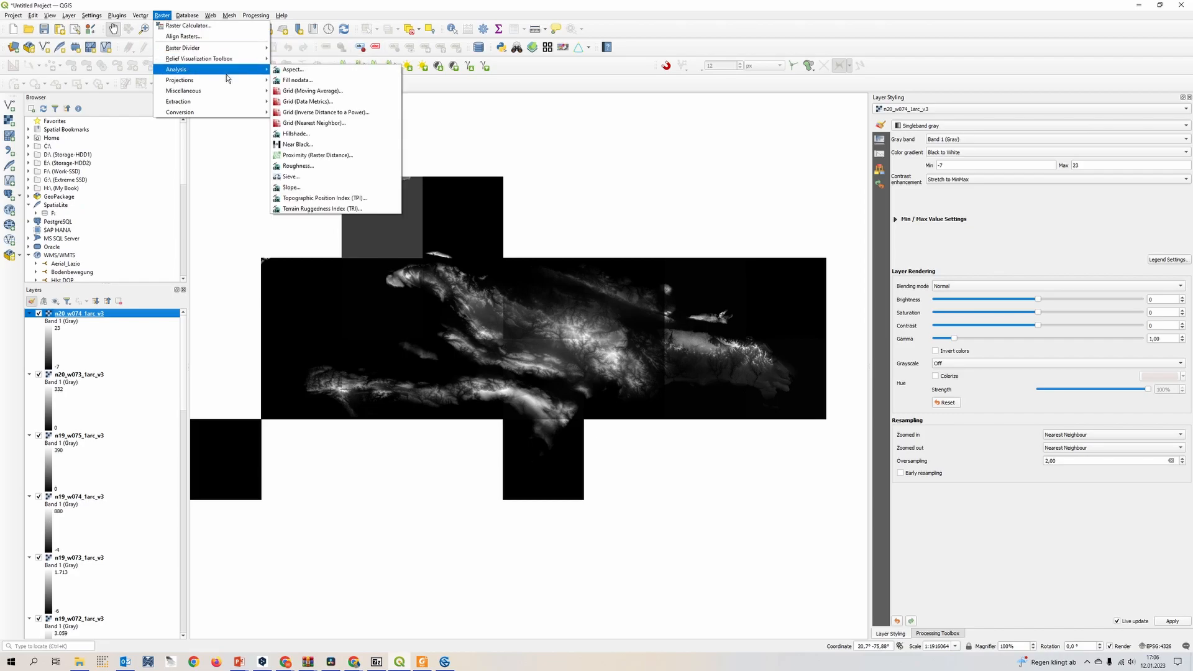
{"action": "mouse_move", "coordinate": [239, 94]}
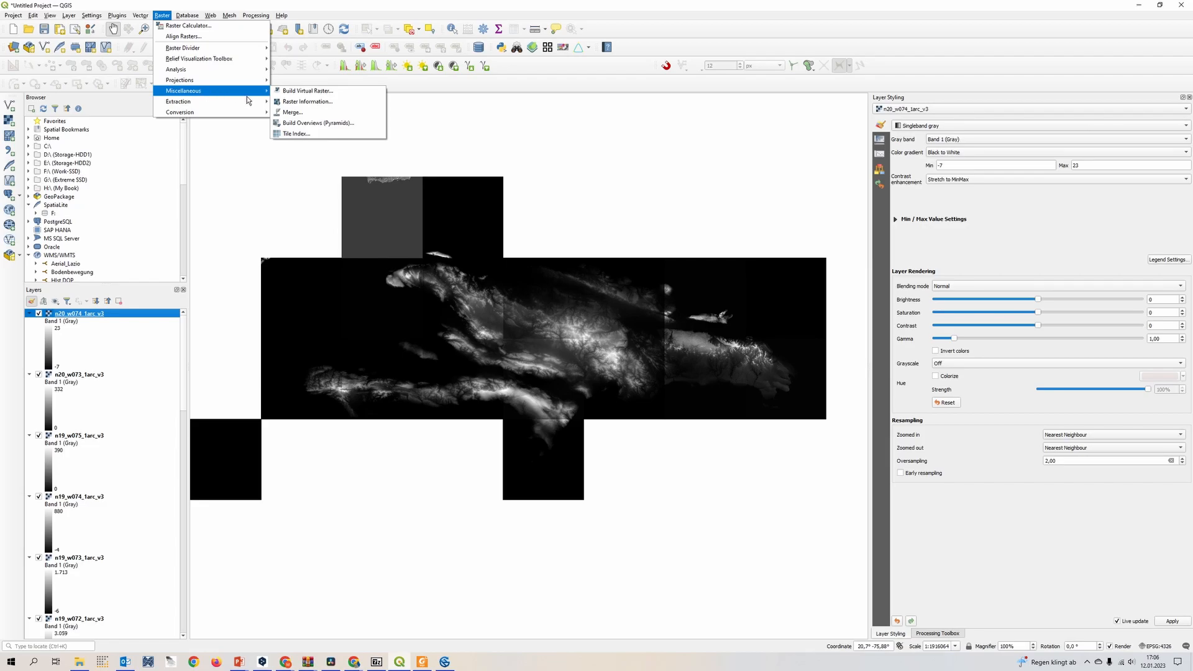
{"action": "left_click", "coordinate": [302, 93]}
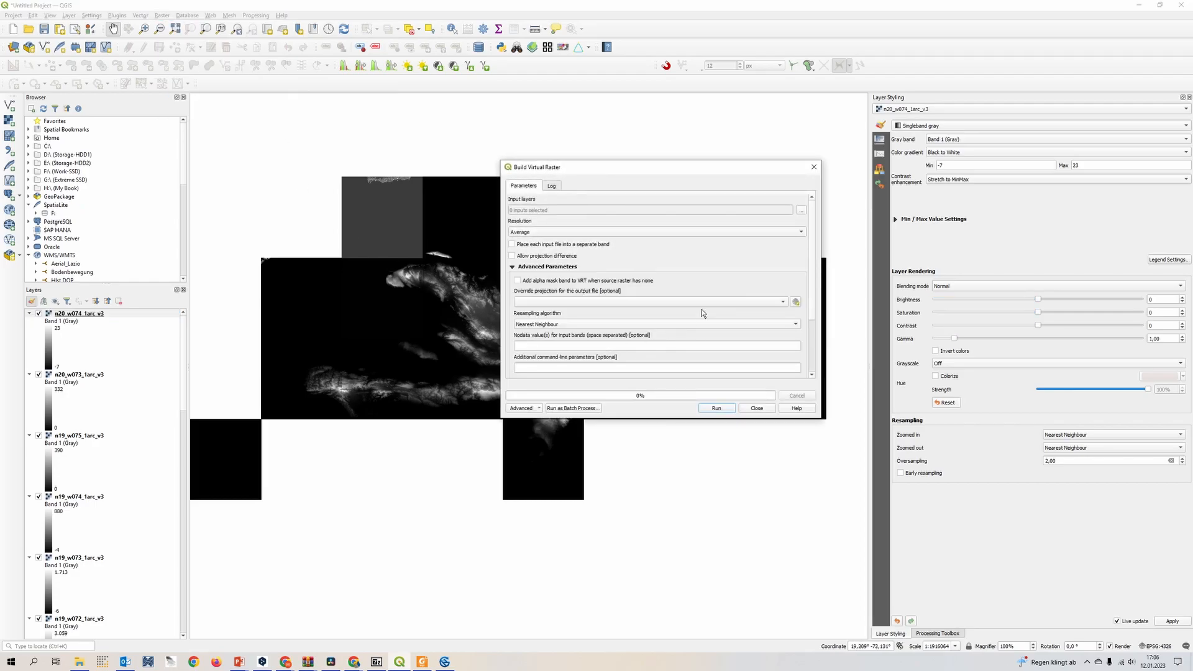
{"action": "left_click", "coordinate": [805, 214]}
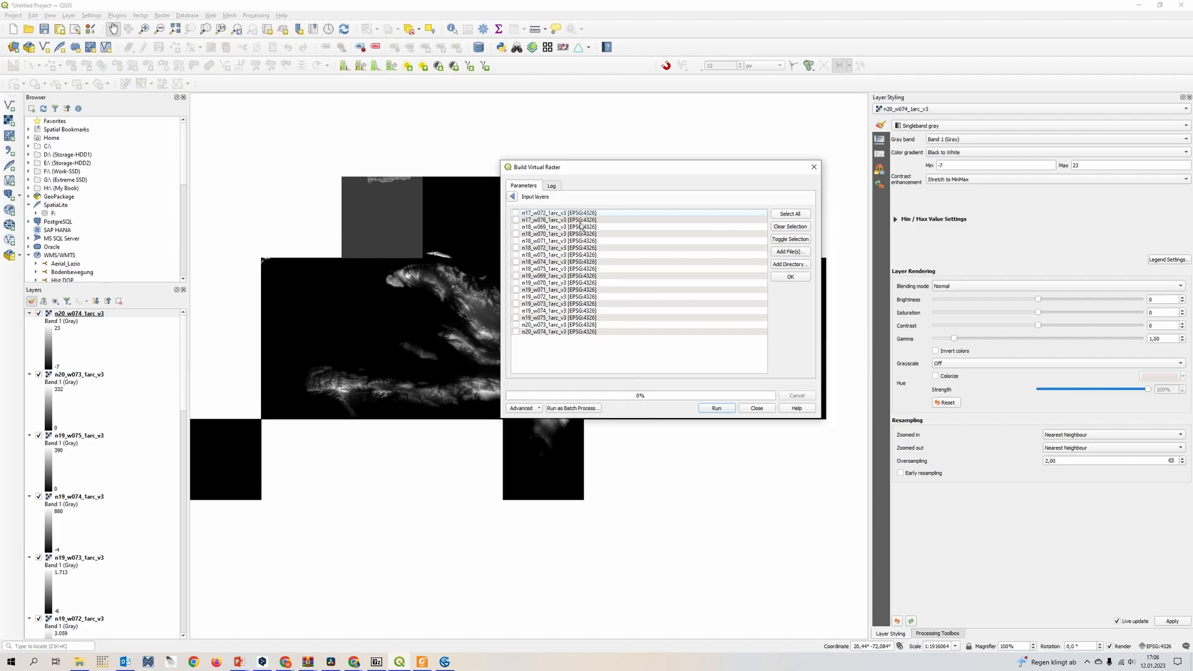
{"action": "left_click", "coordinate": [799, 216]}
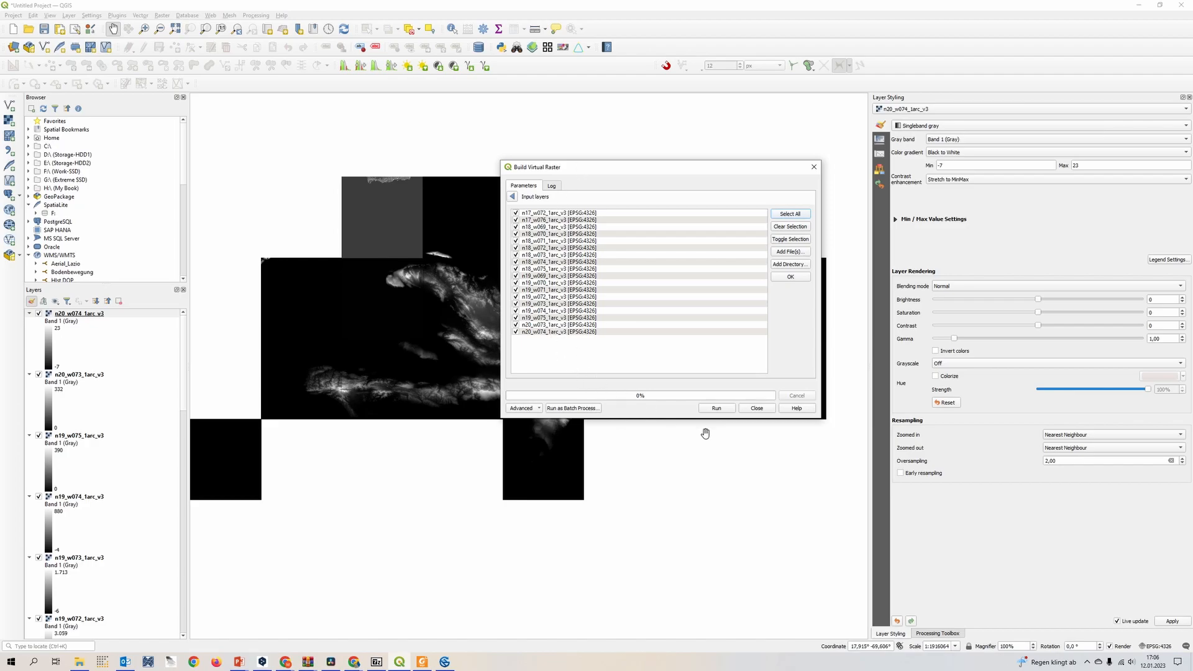
{"action": "left_click", "coordinate": [718, 409]}
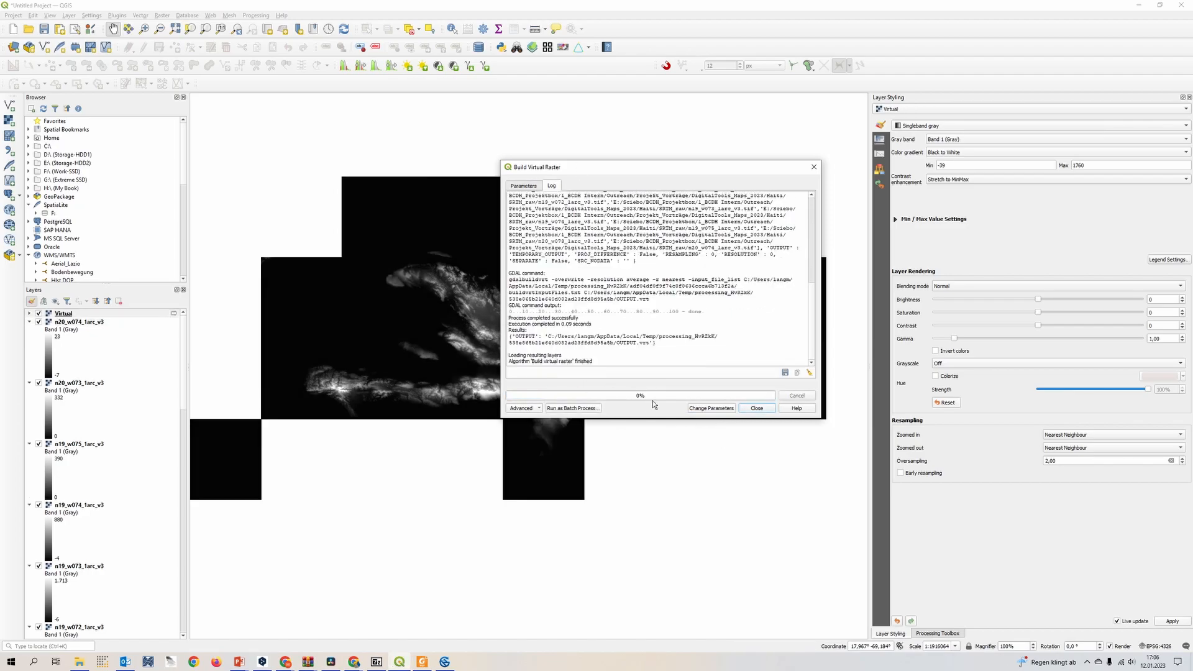
{"action": "left_click", "coordinate": [757, 408]}
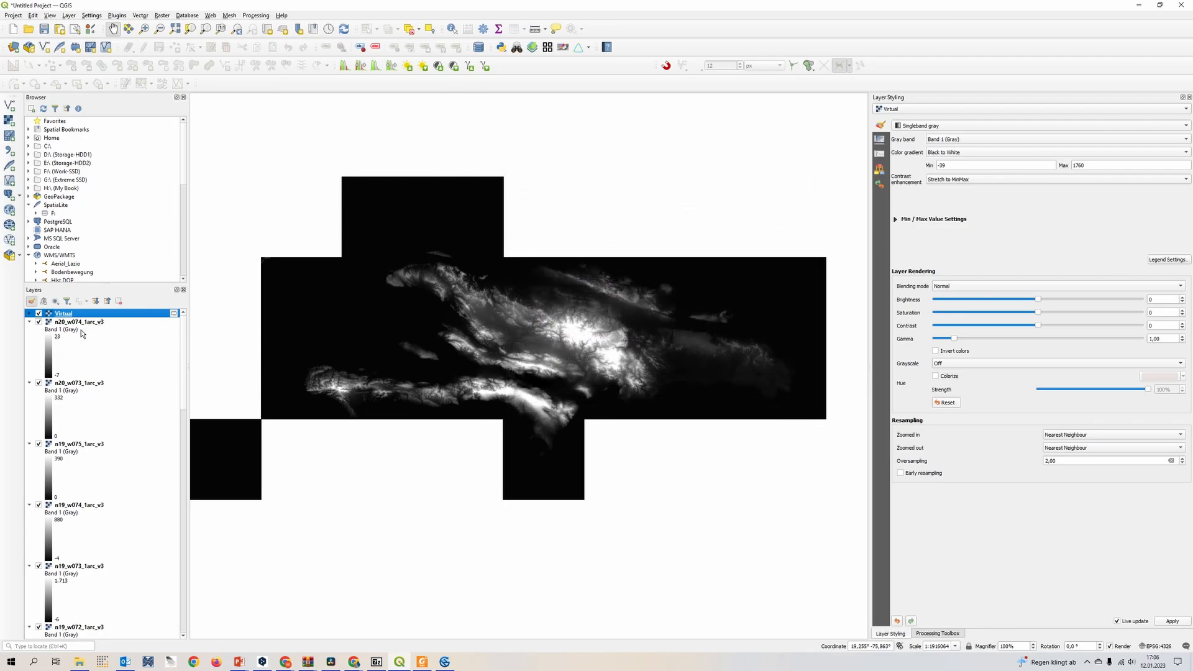
Examine the list of SRTM tile layers and check the merged virtual raster up close for tile seams.
{"action": "left_click", "coordinate": [91, 386]}
{"action": "scroll", "coordinate": [95, 390], "scroll_direction": "down", "scroll_amount": 5}
{"action": "scroll", "coordinate": [106, 383], "scroll_direction": "up", "scroll_amount": 5}
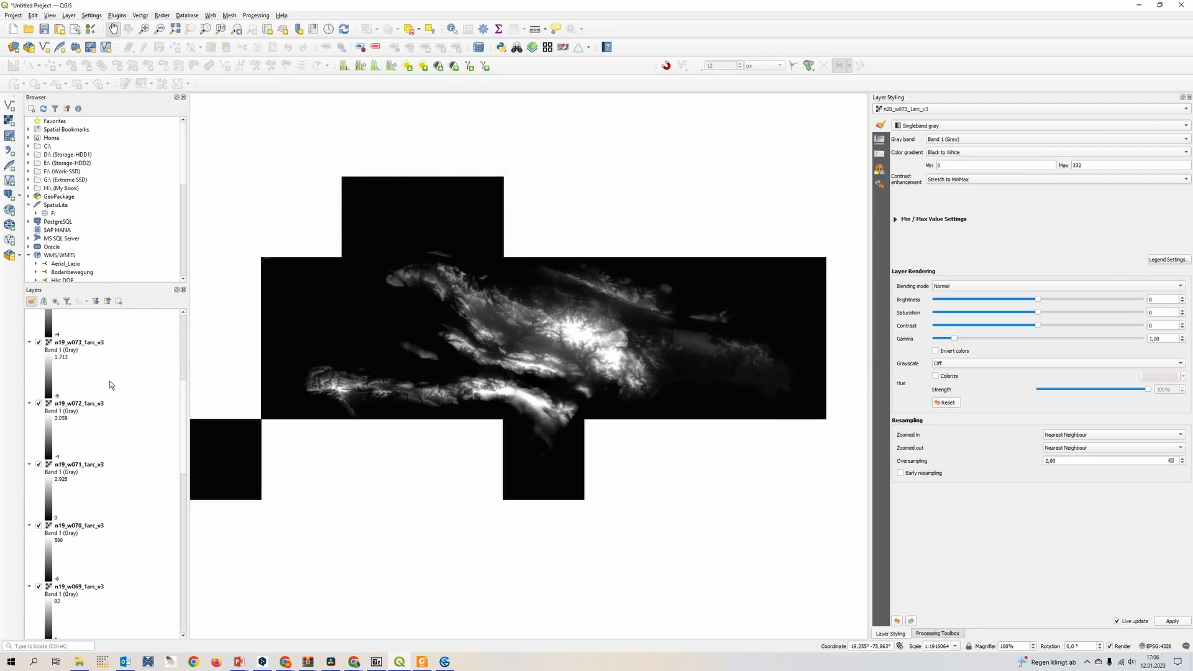
{"action": "scroll", "coordinate": [619, 331], "scroll_direction": "up", "scroll_amount": 4}
{"action": "scroll", "coordinate": [620, 331], "scroll_direction": "down", "scroll_amount": 1}
{"action": "left_click_drag", "start_coordinate": [607, 278], "coordinate": [496, 372]}
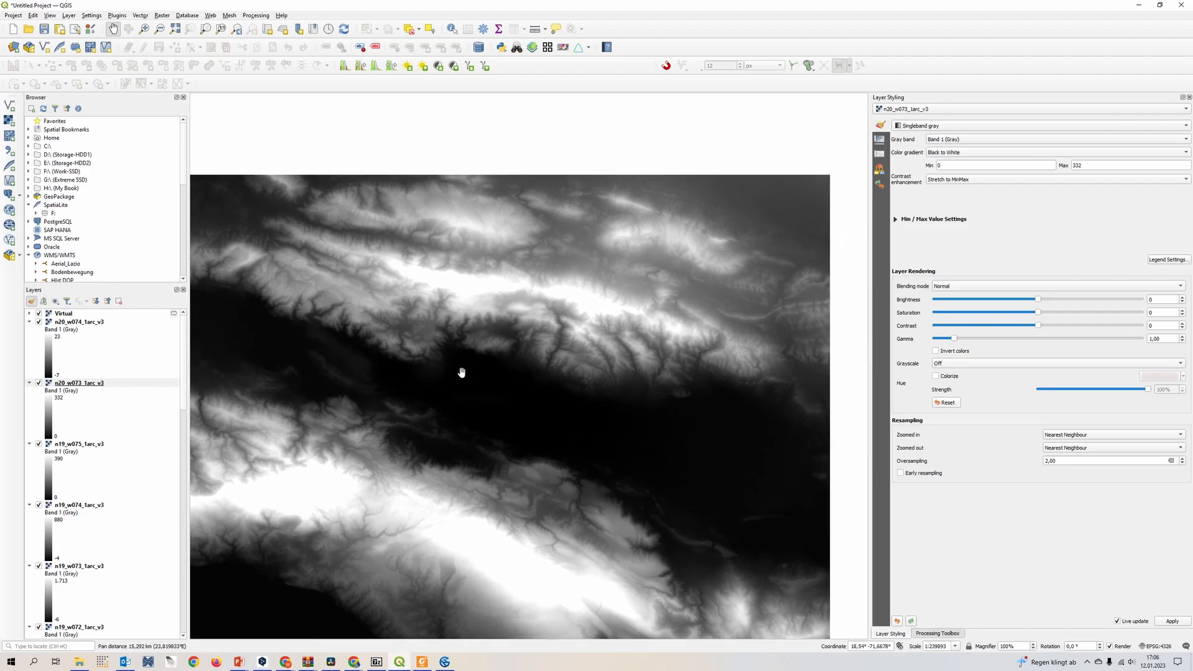
Change the rendering of the Virtual raster layer from singleband gray to Hillshade.
{"action": "left_click", "coordinate": [65, 316]}
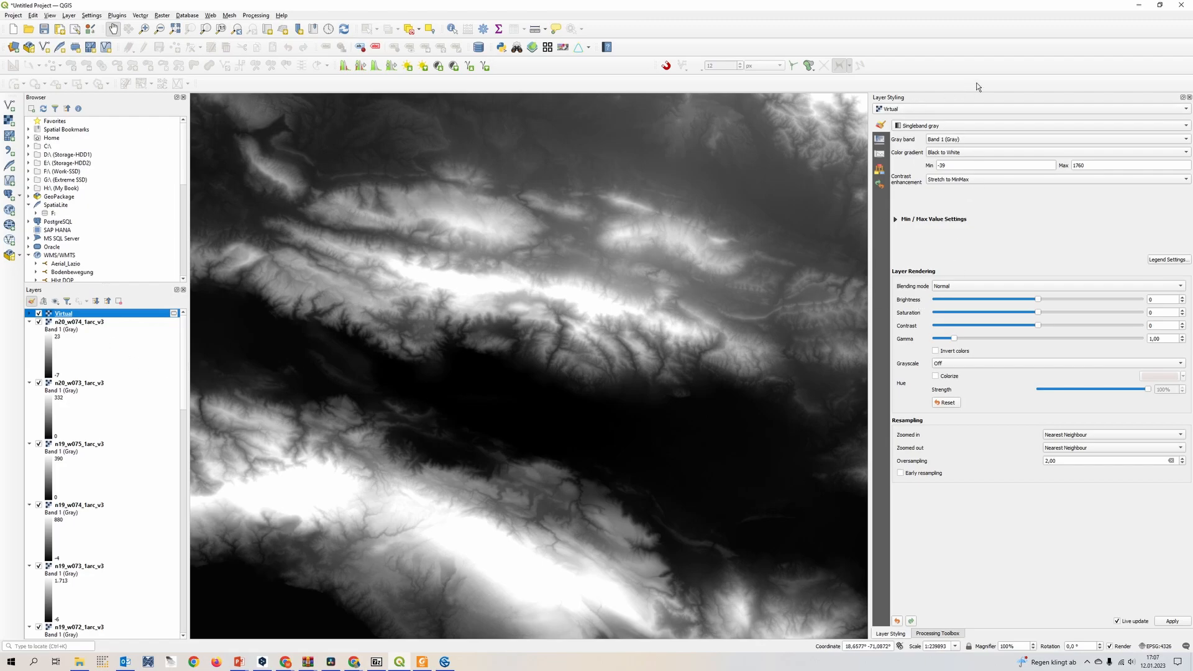
{"action": "right_click", "coordinate": [922, 52]}
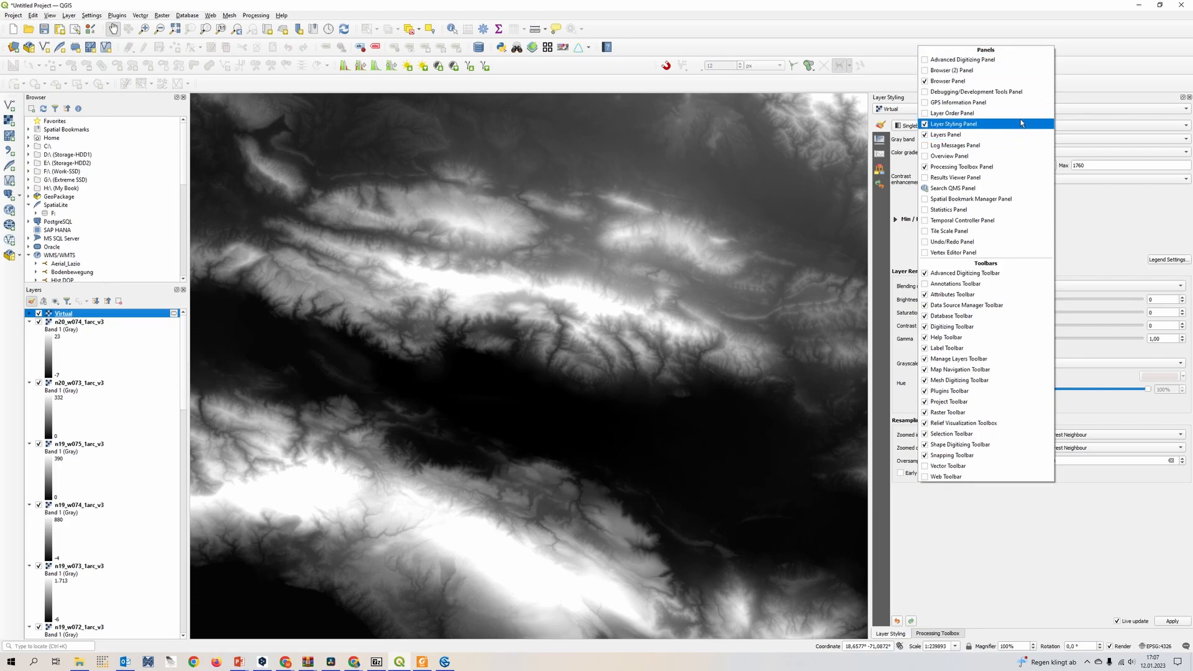
{"action": "left_click", "coordinate": [1102, 55]}
{"action": "left_click", "coordinate": [974, 128]}
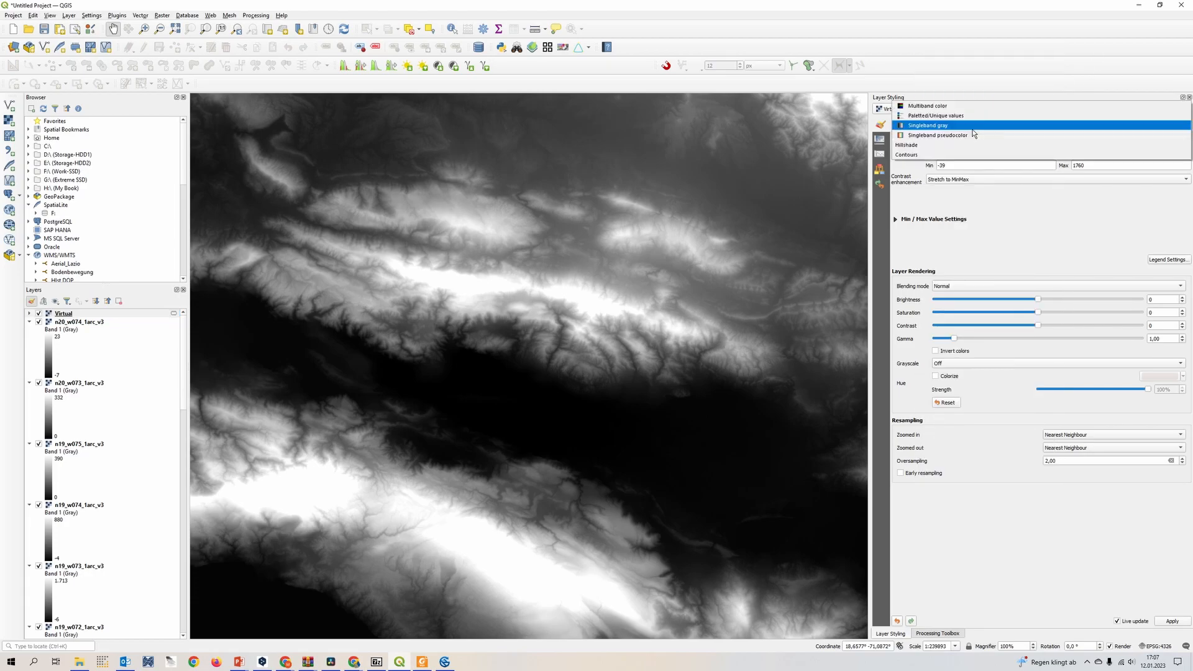
{"action": "left_click", "coordinate": [1010, 82]}
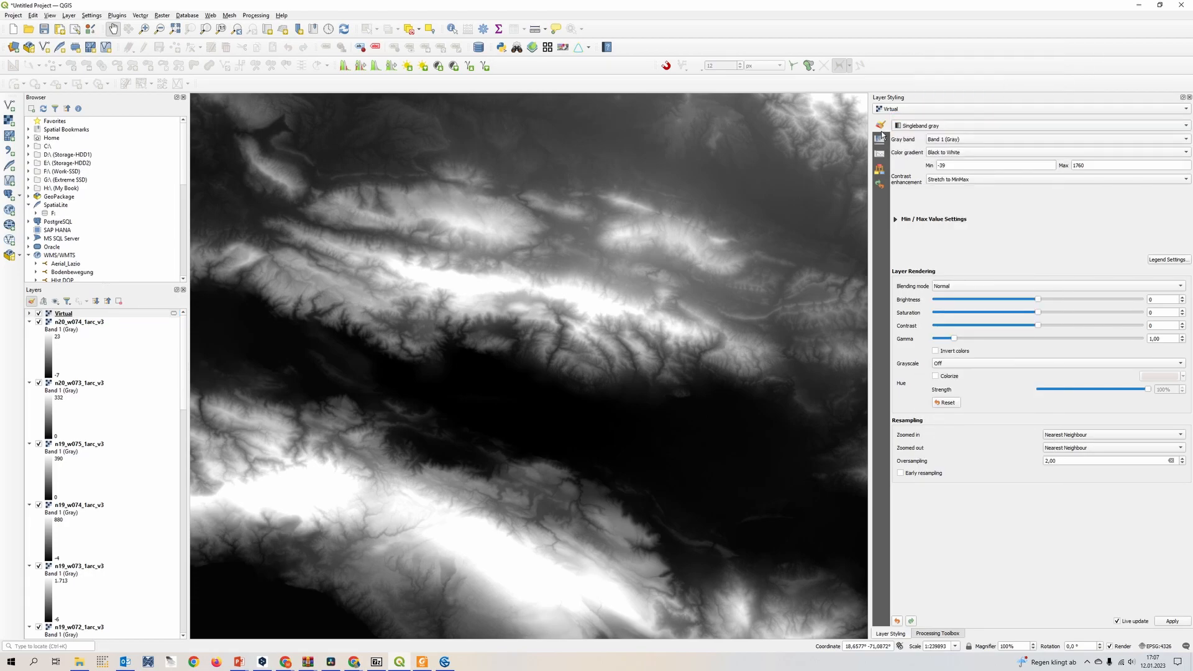
{"action": "left_click", "coordinate": [973, 128]}
{"action": "left_click", "coordinate": [973, 155]}
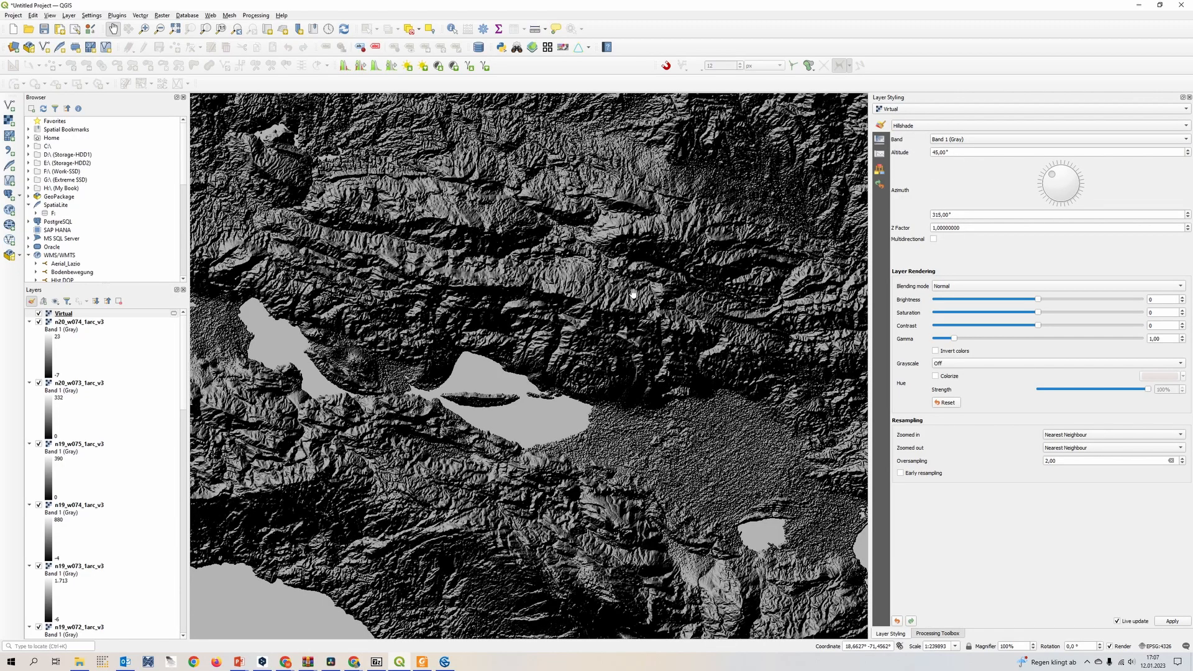
Examine the hillshade relief across the island, from the eastern coast to the northern mountains and down to pixel level.
{"action": "scroll", "coordinate": [633, 293], "scroll_direction": "down", "scroll_amount": 2}
{"action": "left_click_drag", "start_coordinate": [635, 293], "coordinate": [629, 348]}
{"action": "left_click_drag", "start_coordinate": [738, 354], "coordinate": [611, 310]}
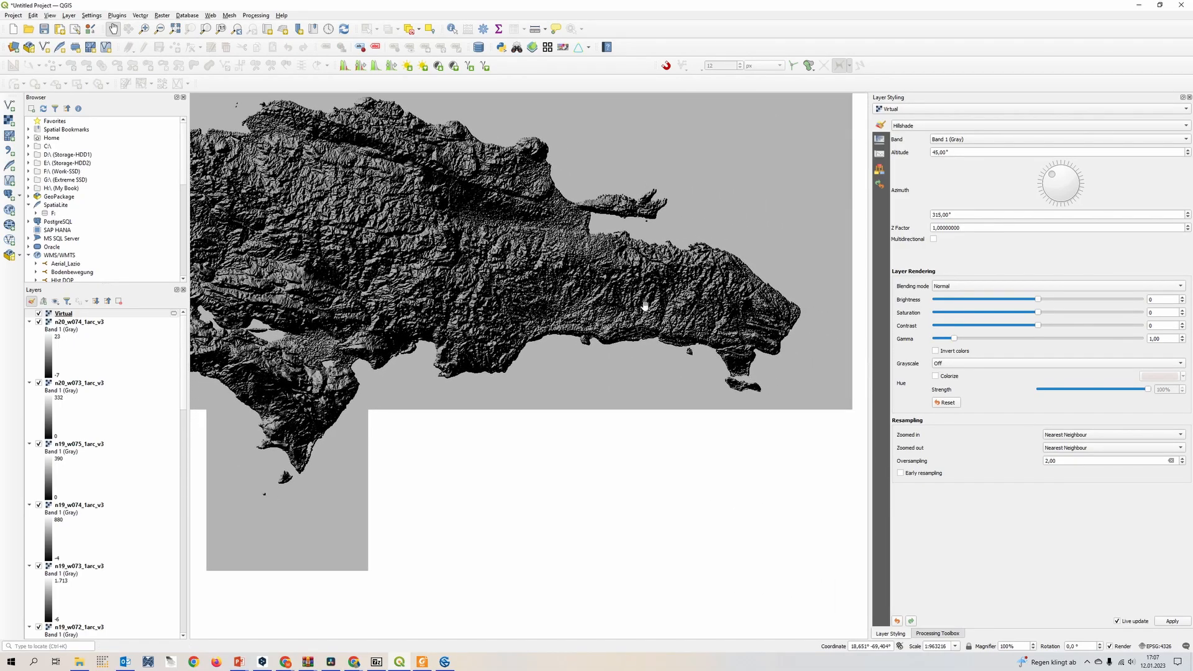
{"action": "scroll", "coordinate": [673, 288], "scroll_direction": "up", "scroll_amount": 1}
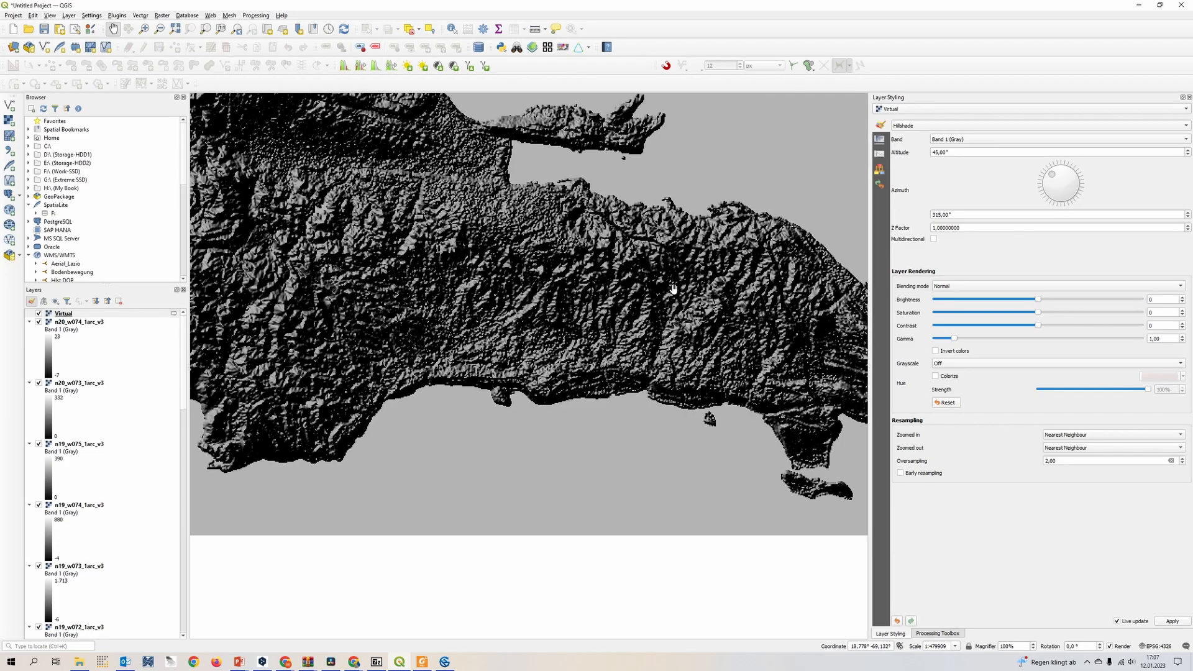
{"action": "scroll", "coordinate": [705, 390], "scroll_direction": "up", "scroll_amount": 1}
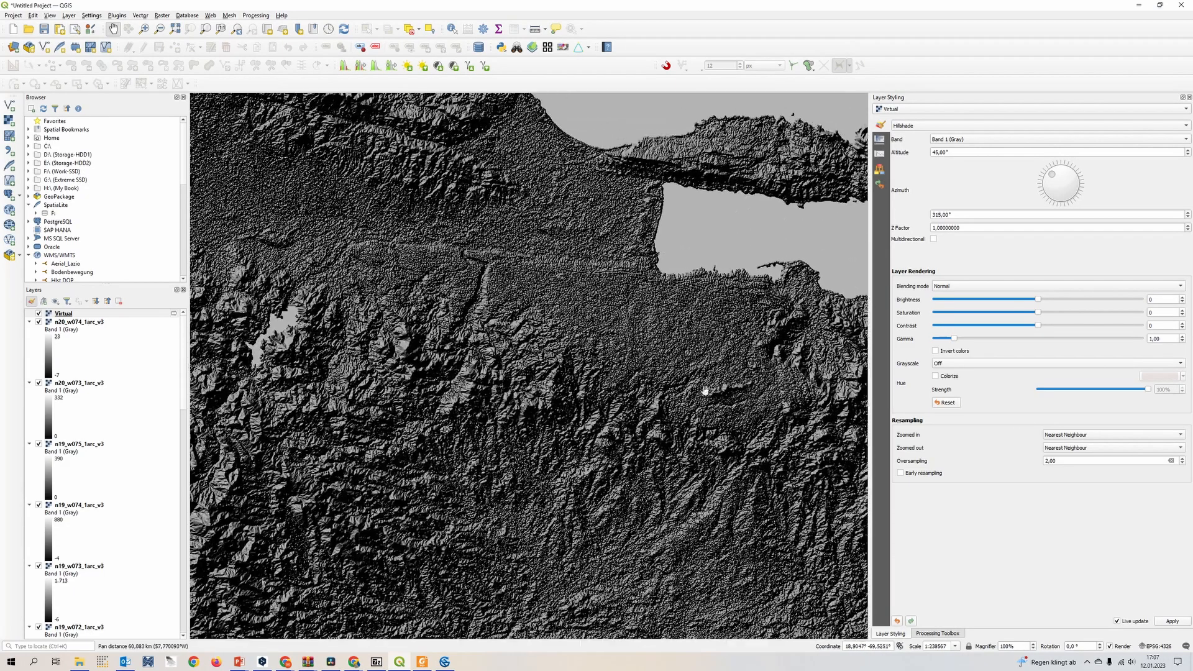
{"action": "left_click_drag", "start_coordinate": [704, 390], "coordinate": [560, 383]}
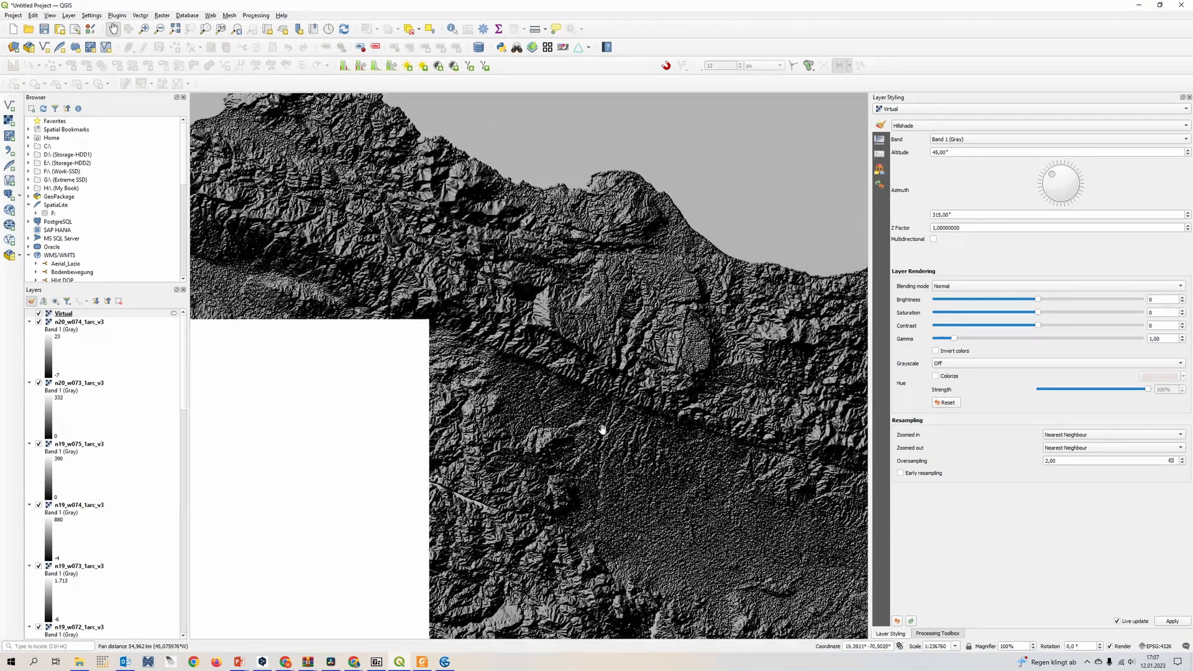
{"action": "left_click_drag", "start_coordinate": [380, 313], "coordinate": [612, 341]}
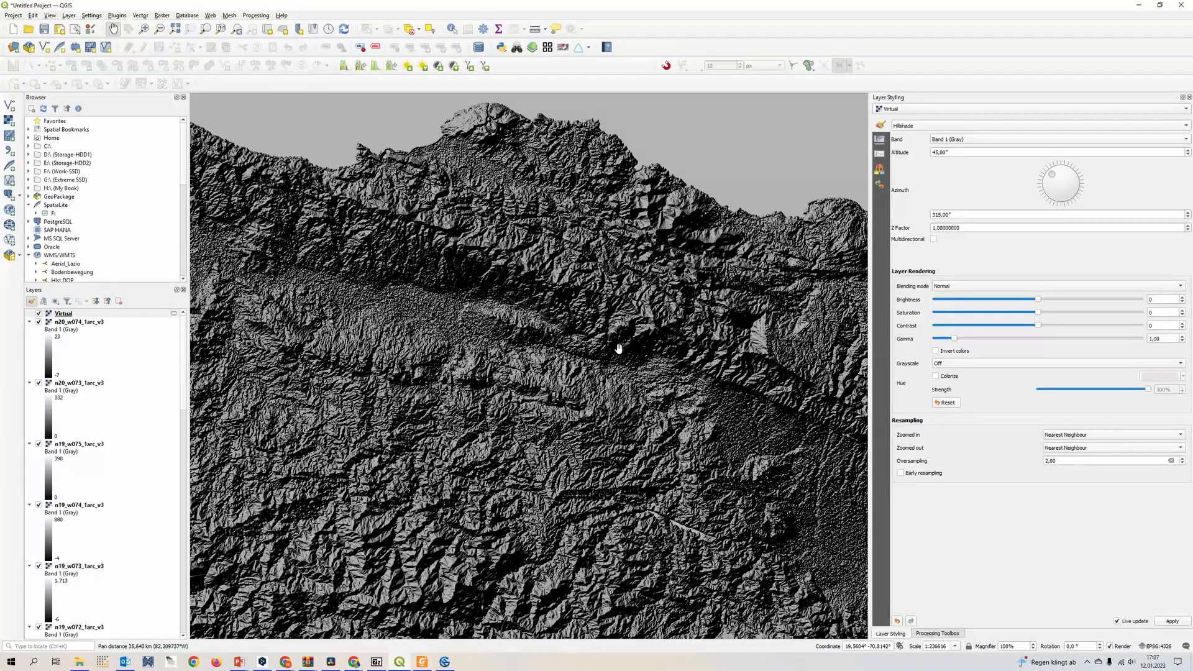
{"action": "scroll", "coordinate": [627, 342], "scroll_direction": "up", "scroll_amount": 1}
{"action": "scroll", "coordinate": [632, 341], "scroll_direction": "up", "scroll_amount": 3}
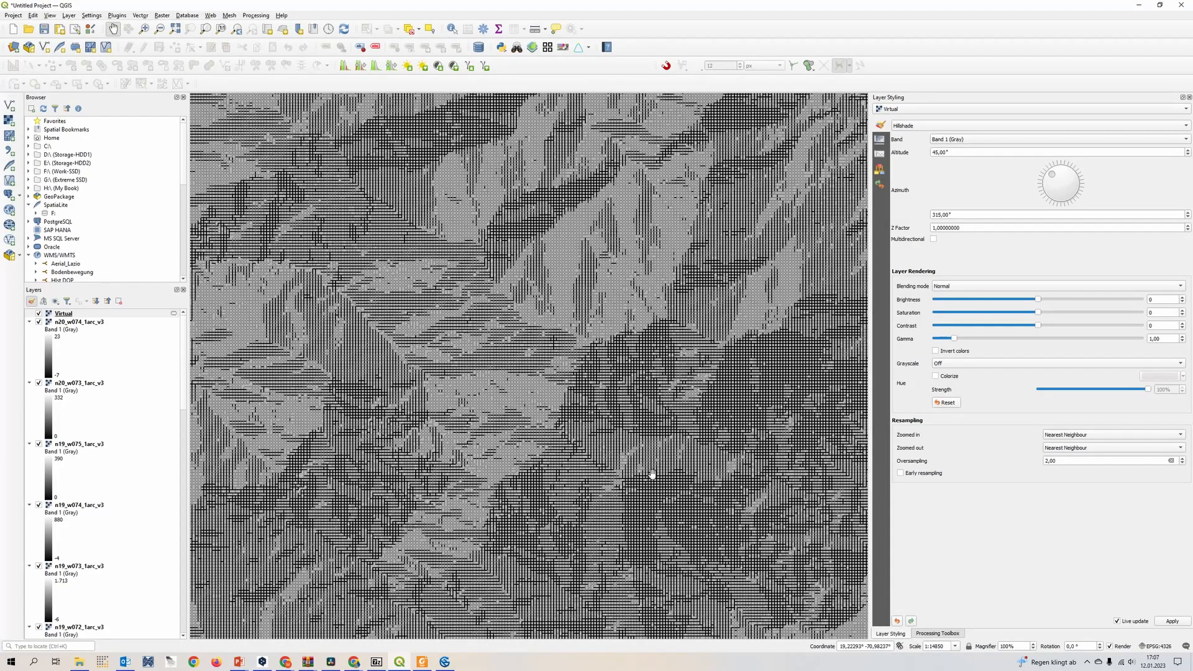
{"action": "scroll", "coordinate": [485, 387], "scroll_direction": "down", "scroll_amount": 2}
{"action": "scroll", "coordinate": [632, 387], "scroll_direction": "down", "scroll_amount": 3}
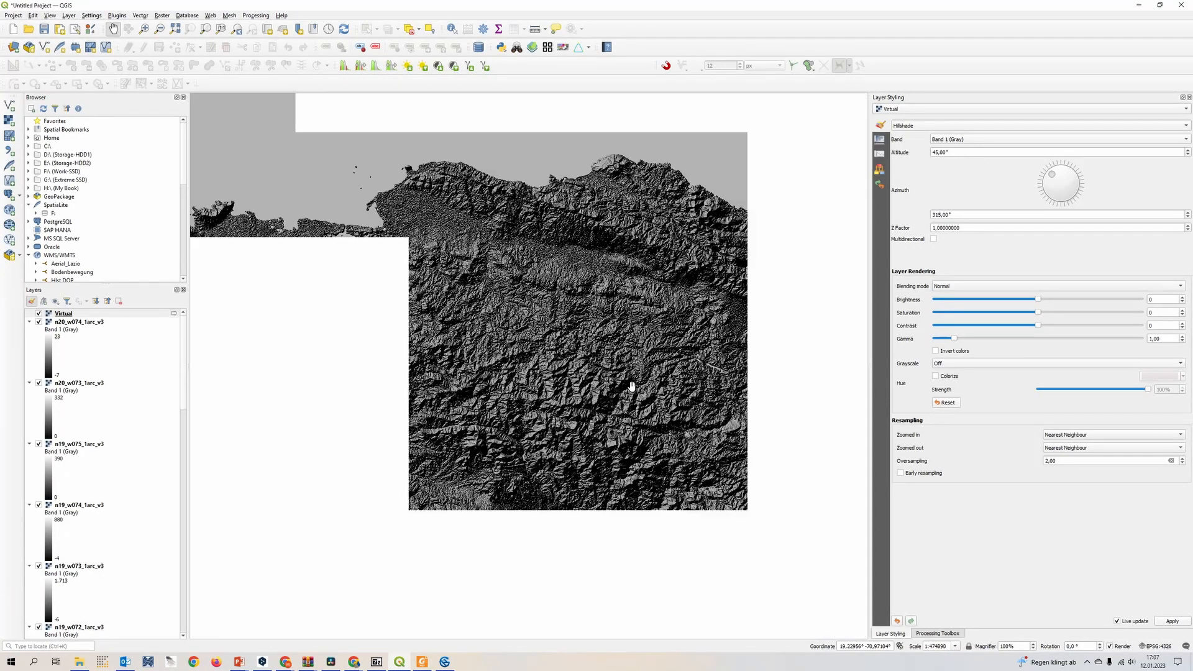
{"action": "left_click_drag", "start_coordinate": [654, 494], "coordinate": [721, 380]}
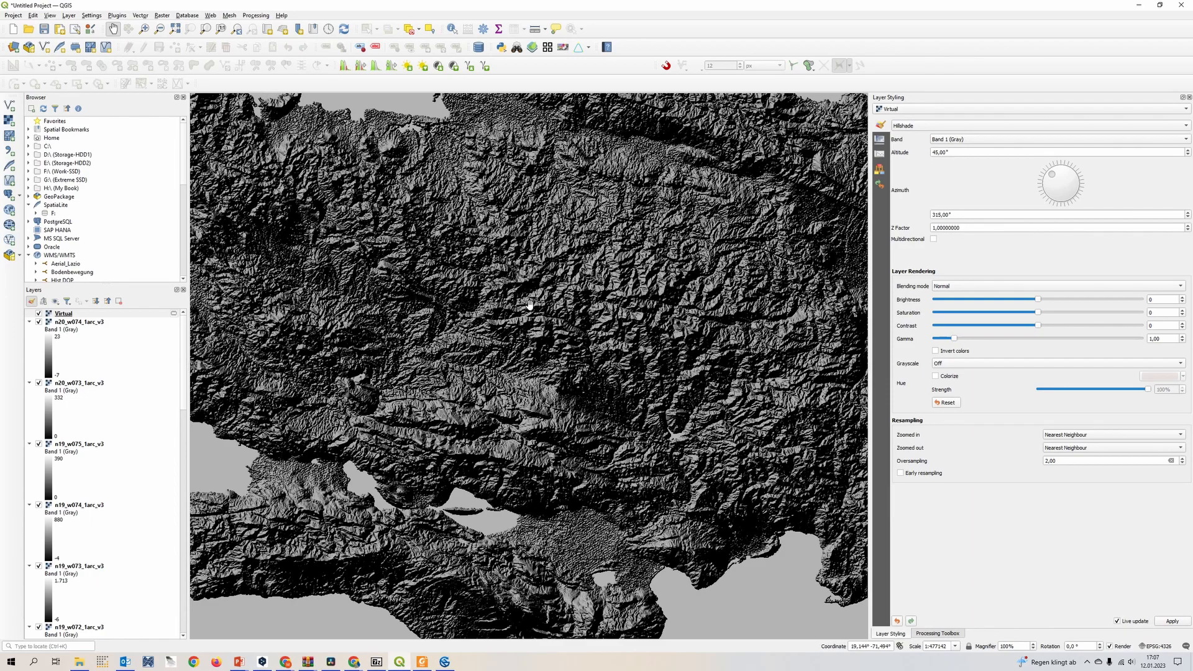
Look up the Hillshade tool among the raster analysis tools and inspect the shaded relief of the whole island.
{"action": "left_click", "coordinate": [167, 17]}
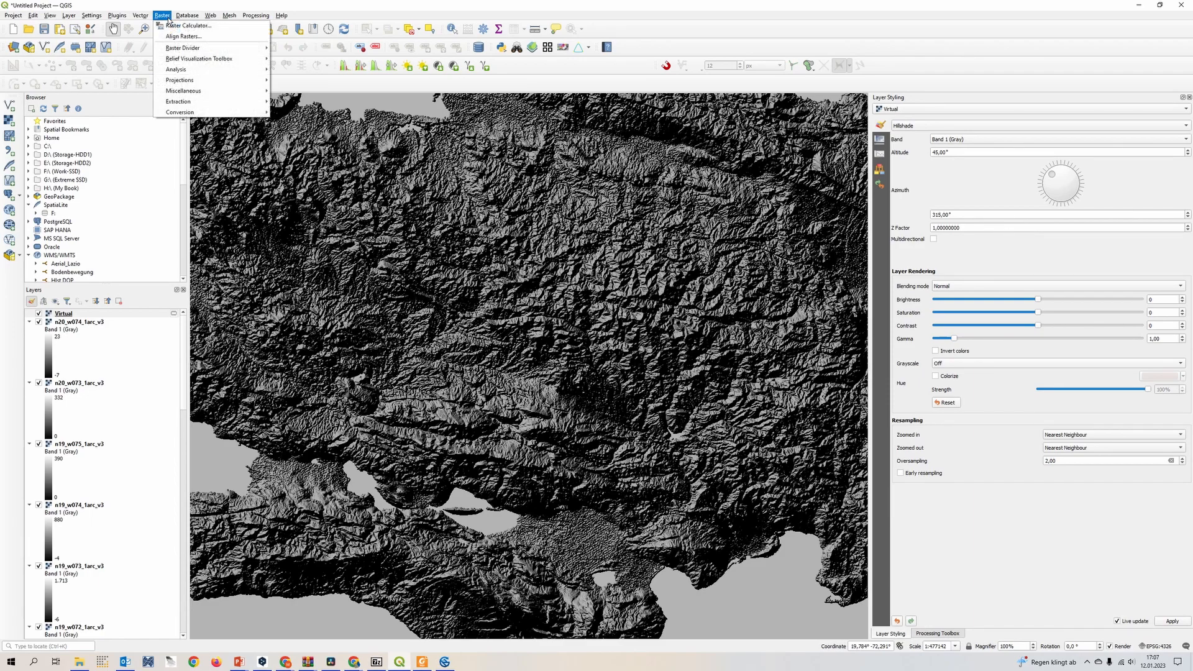
{"action": "mouse_move", "coordinate": [205, 69]}
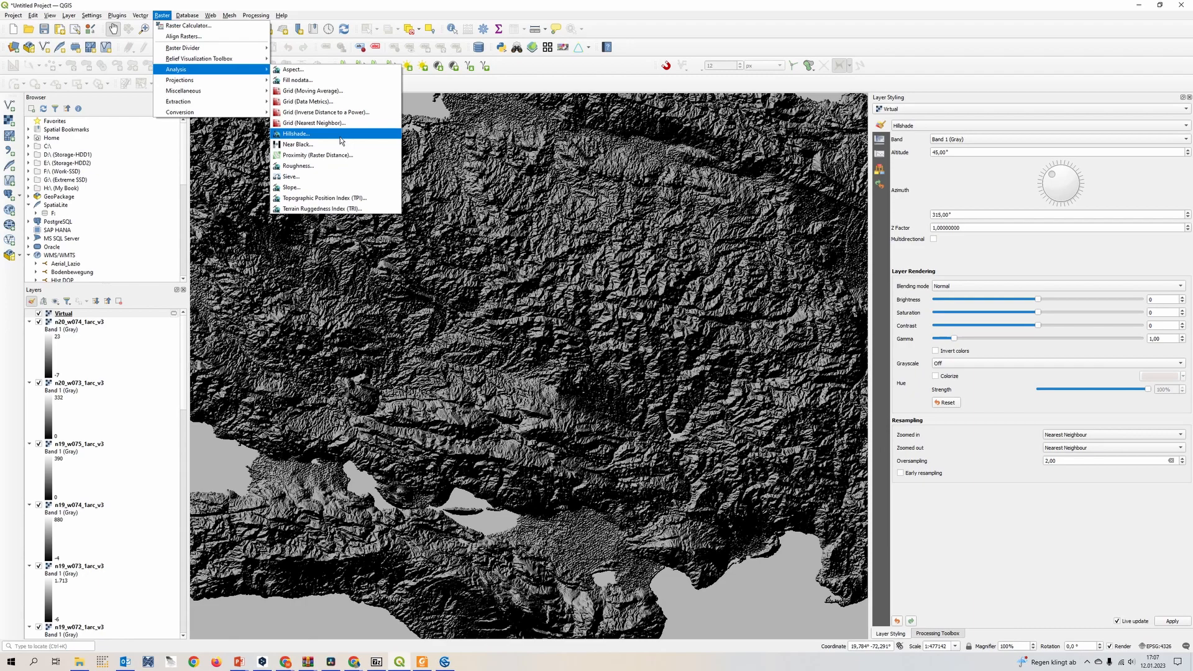
{"action": "left_click", "coordinate": [673, 22]}
{"action": "scroll", "coordinate": [612, 273], "scroll_direction": "down", "scroll_amount": 1}
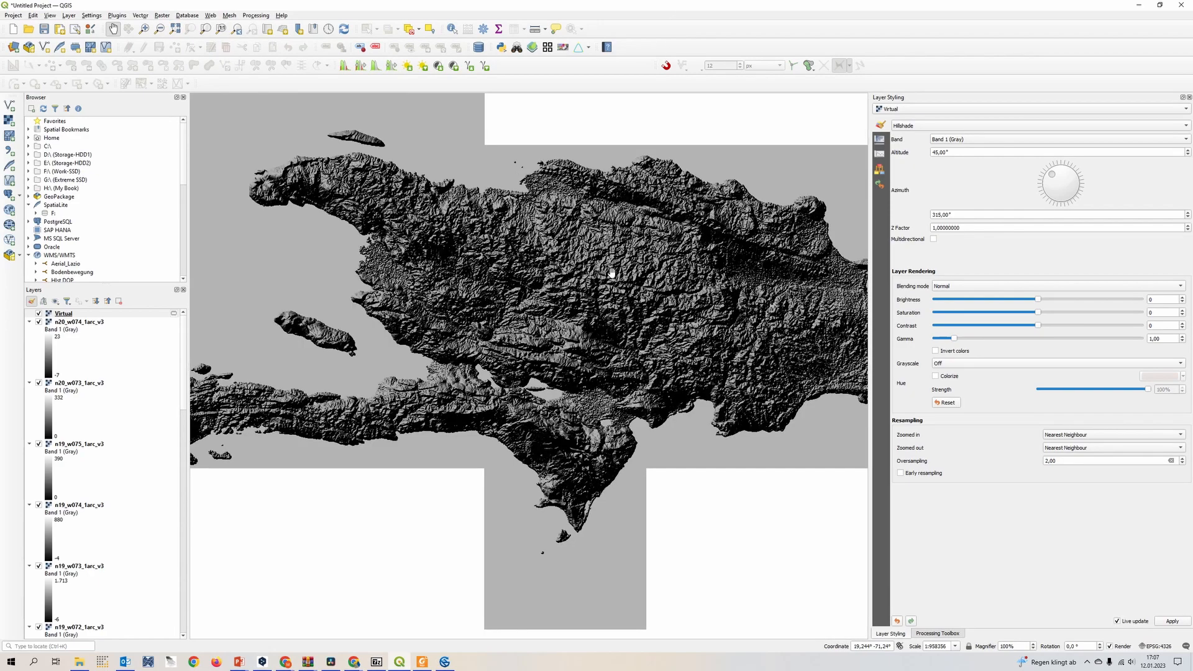
{"action": "left_click_drag", "start_coordinate": [657, 351], "coordinate": [625, 338]}
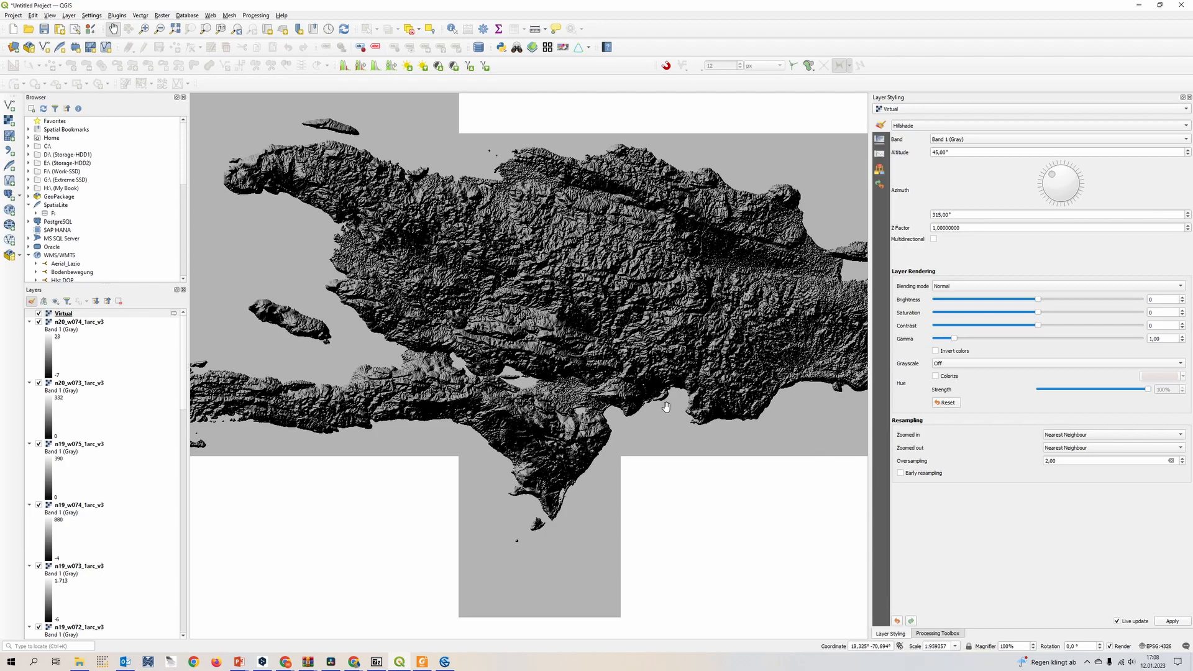
{"action": "scroll", "coordinate": [660, 403], "scroll_direction": "down", "scroll_amount": 1}
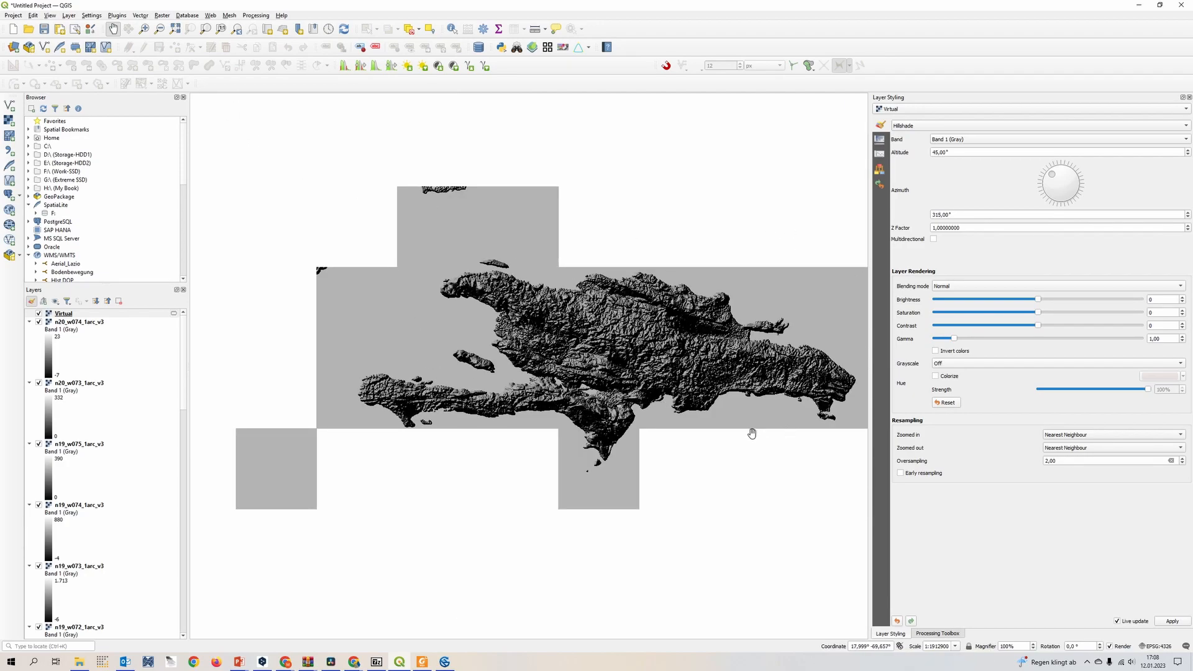
{"action": "left_click_drag", "start_coordinate": [747, 386], "coordinate": [699, 355]}
{"action": "scroll", "coordinate": [699, 355], "scroll_direction": "up", "scroll_amount": 1}
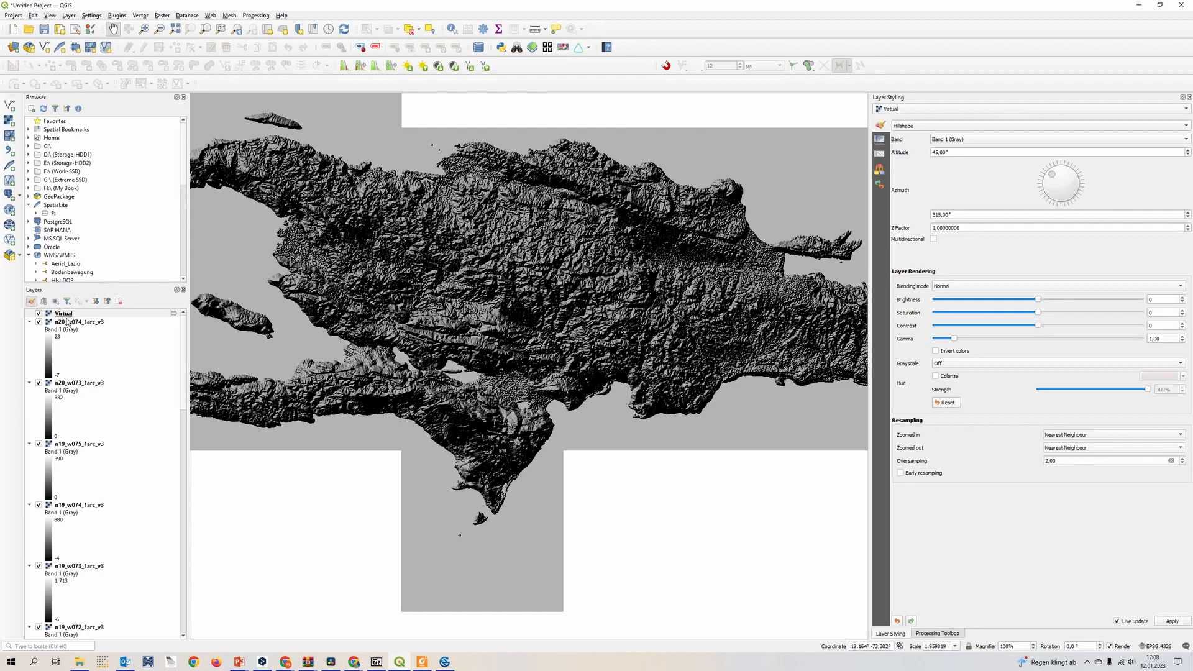
Start exporting the Virtual layer as a raw-data GeoTIFF named Haiti_proc_32618 in the Haiti_Process folder.
{"action": "right_click", "coordinate": [65, 315]}
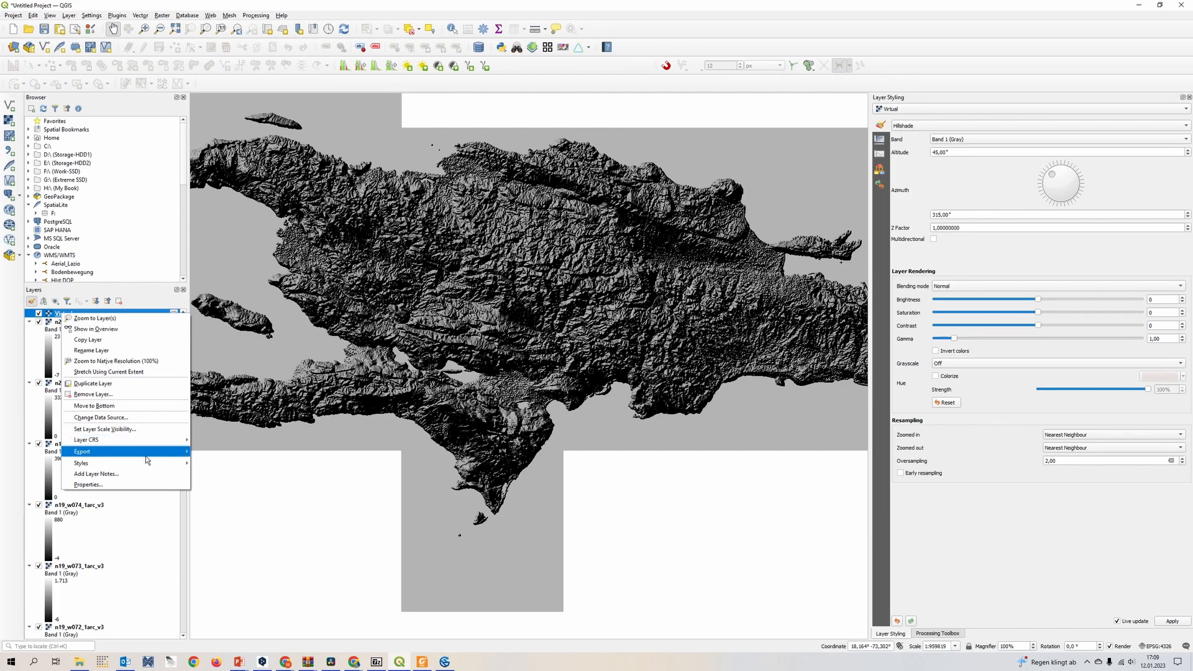
{"action": "mouse_move", "coordinate": [147, 460]}
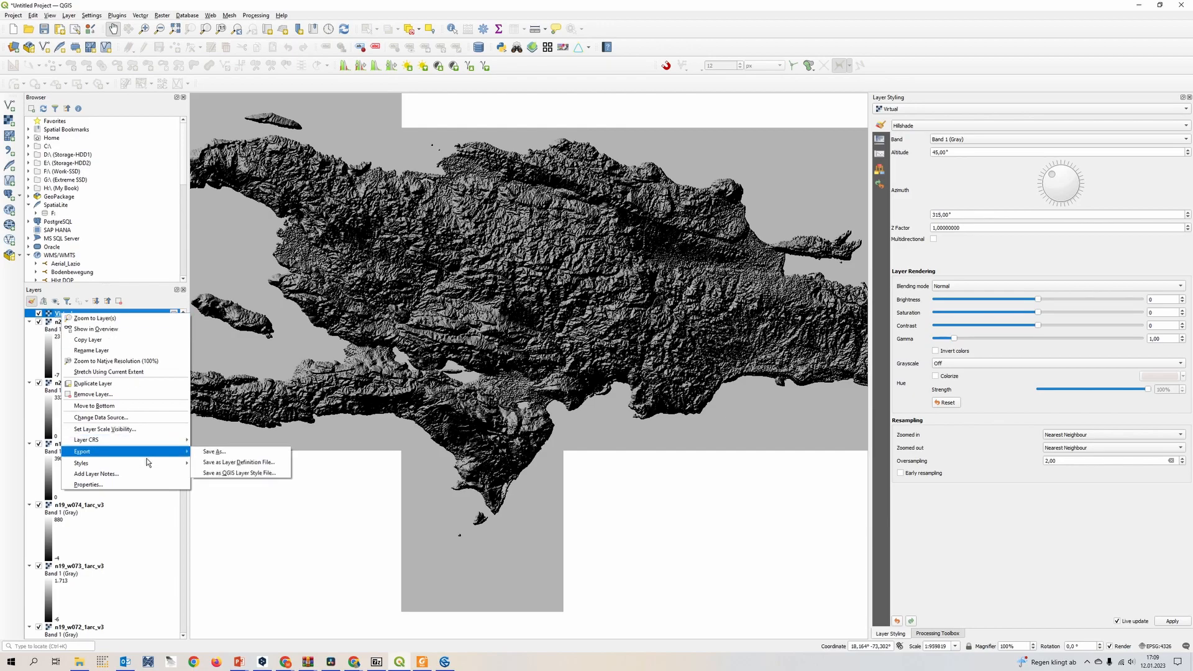
{"action": "left_click", "coordinate": [221, 453]}
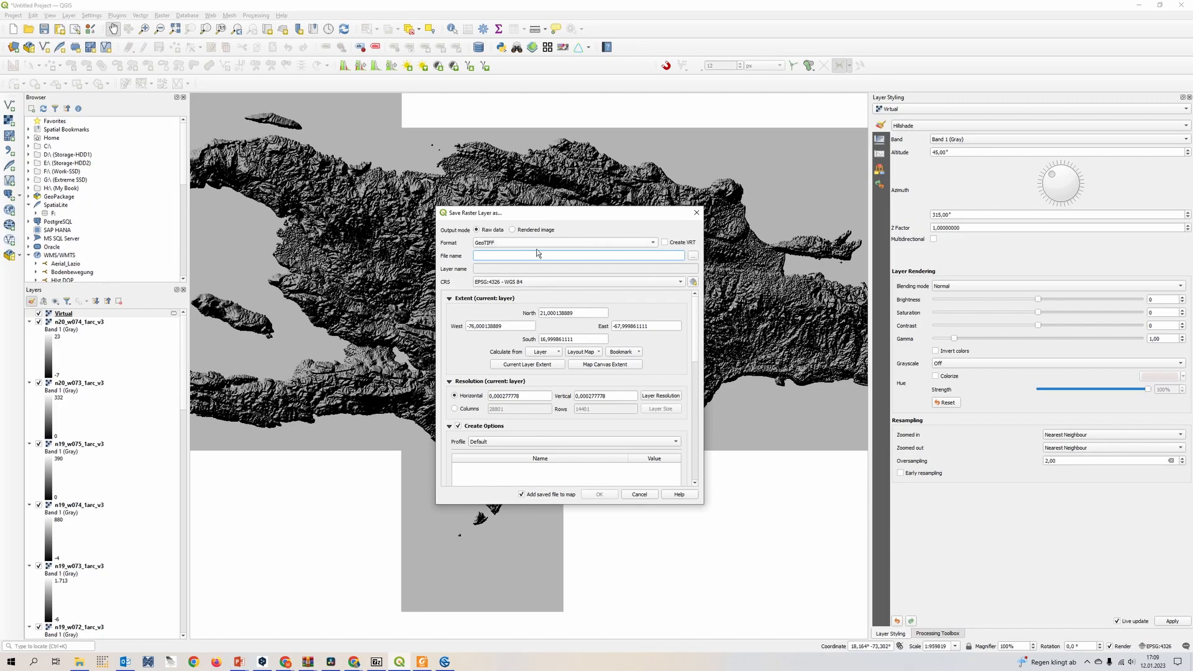
{"action": "left_click", "coordinate": [692, 256]}
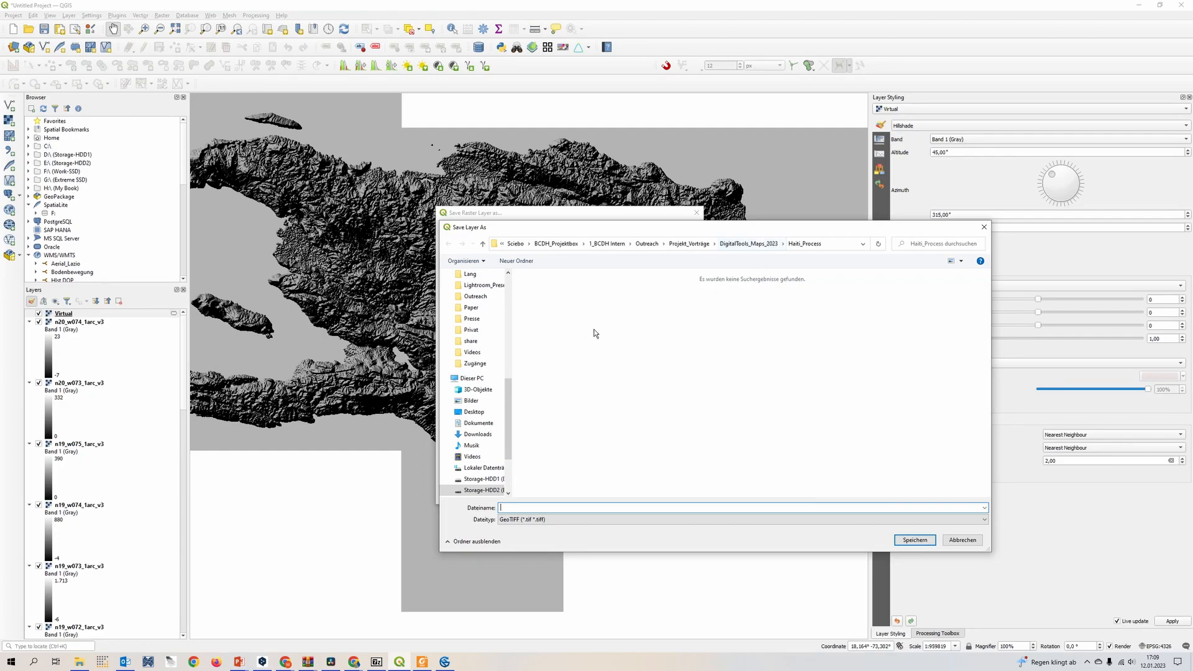
{"action": "type", "text": "Haiti_proc_32618"}
{"action": "left_click", "coordinate": [913, 540]}
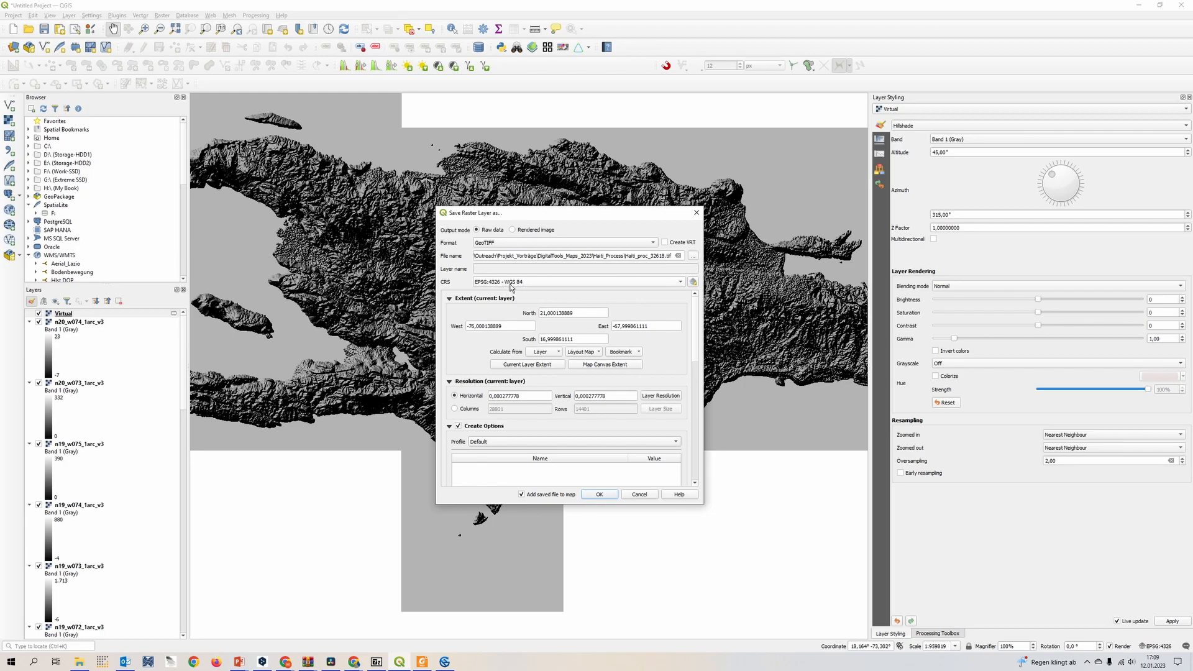
Open the CRS selection for the export and preview the area covered by WGS 84 / UTM zone 32N (EPSG:32632).
{"action": "mouse_move", "coordinate": [510, 287]}
{"action": "left_click", "coordinate": [694, 284]}
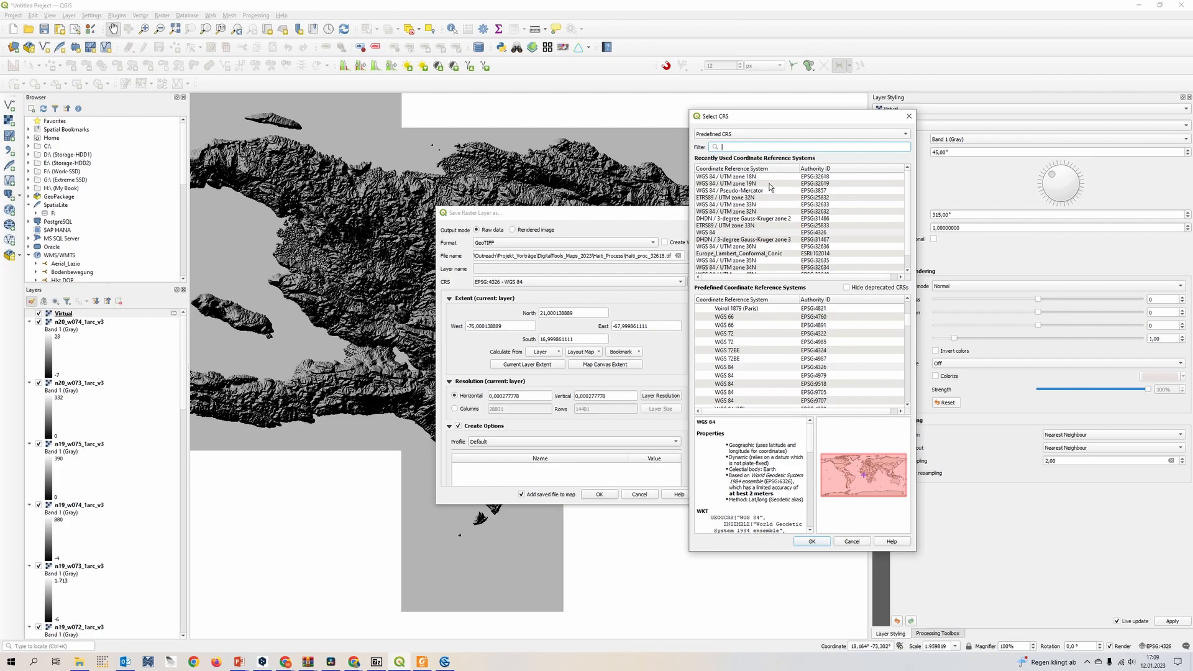
{"action": "scroll", "coordinate": [833, 369], "scroll_direction": "down", "scroll_amount": 10}
{"action": "mouse_move", "coordinate": [911, 326]}
{"action": "left_mouse_down"}
{"action": "mouse_move", "coordinate": [907, 420]}
{"action": "mouse_move", "coordinate": [906, 305]}
{"action": "left_mouse_up"}
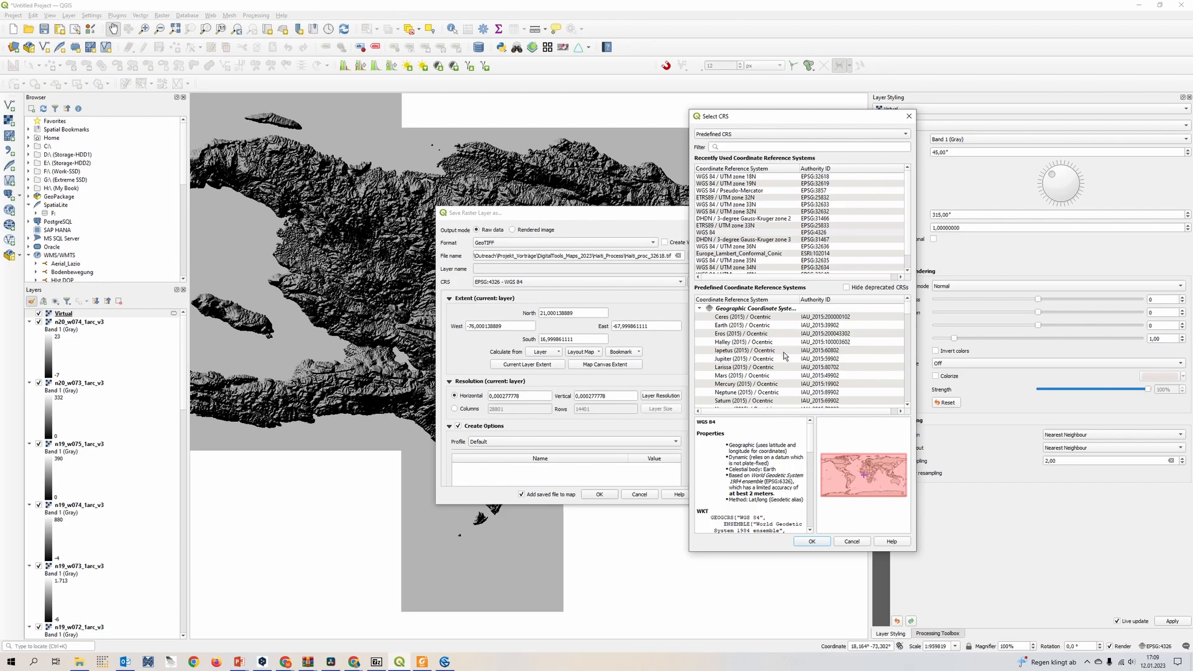
{"action": "left_click", "coordinate": [765, 150]}
{"action": "type", "text": "32"}
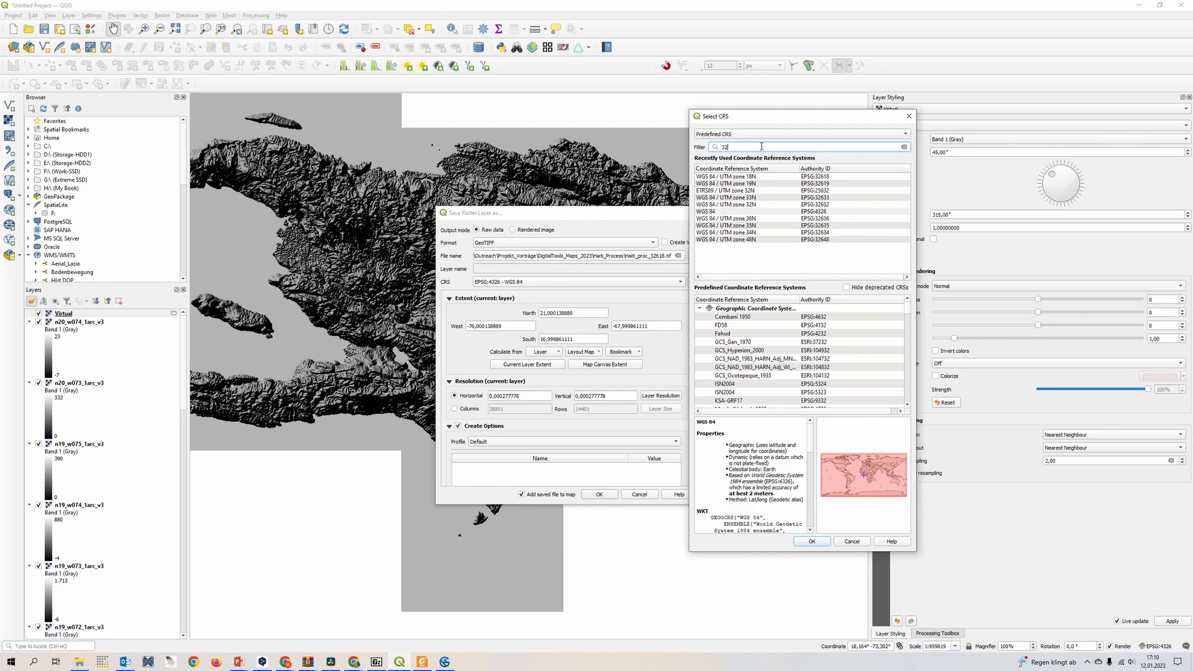
{"action": "type", "text": "632"}
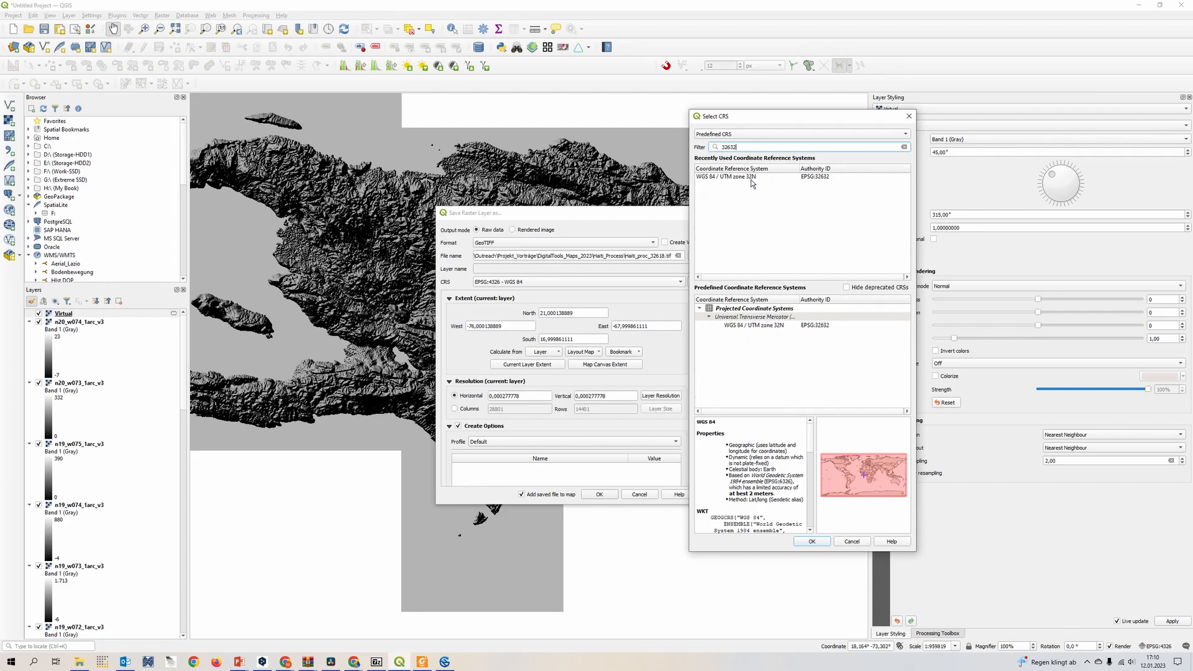
{"action": "left_click", "coordinate": [751, 179]}
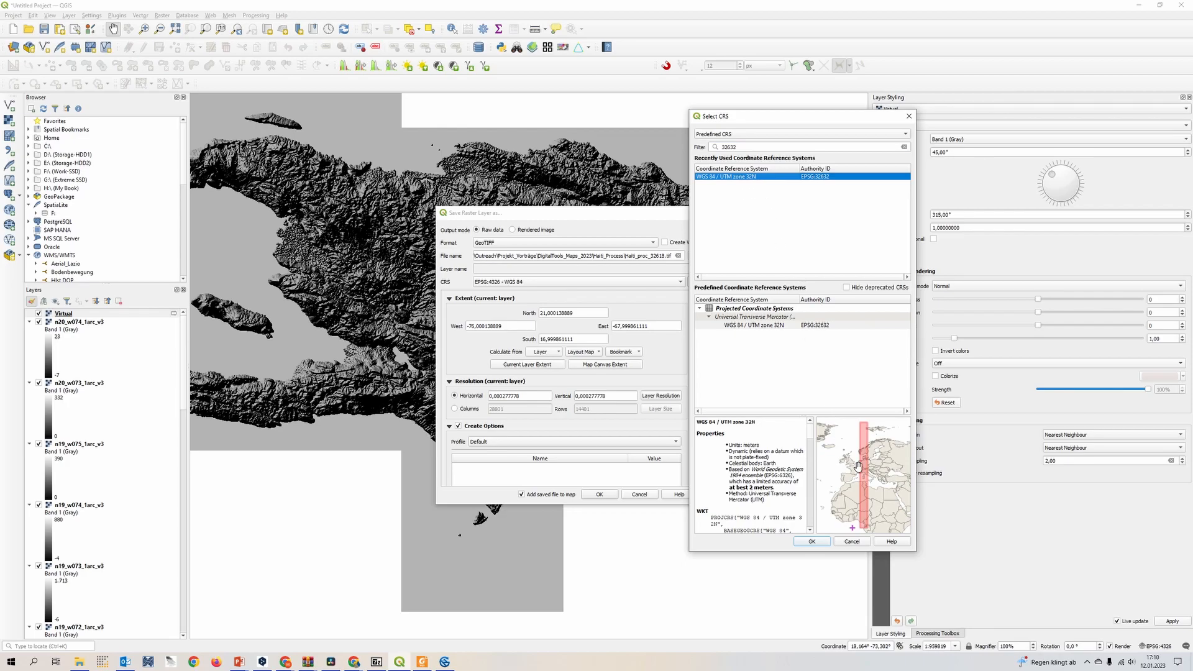
{"action": "scroll", "coordinate": [870, 488], "scroll_direction": "up", "scroll_amount": 3}
{"action": "scroll", "coordinate": [873, 528], "scroll_direction": "up", "scroll_amount": 1}
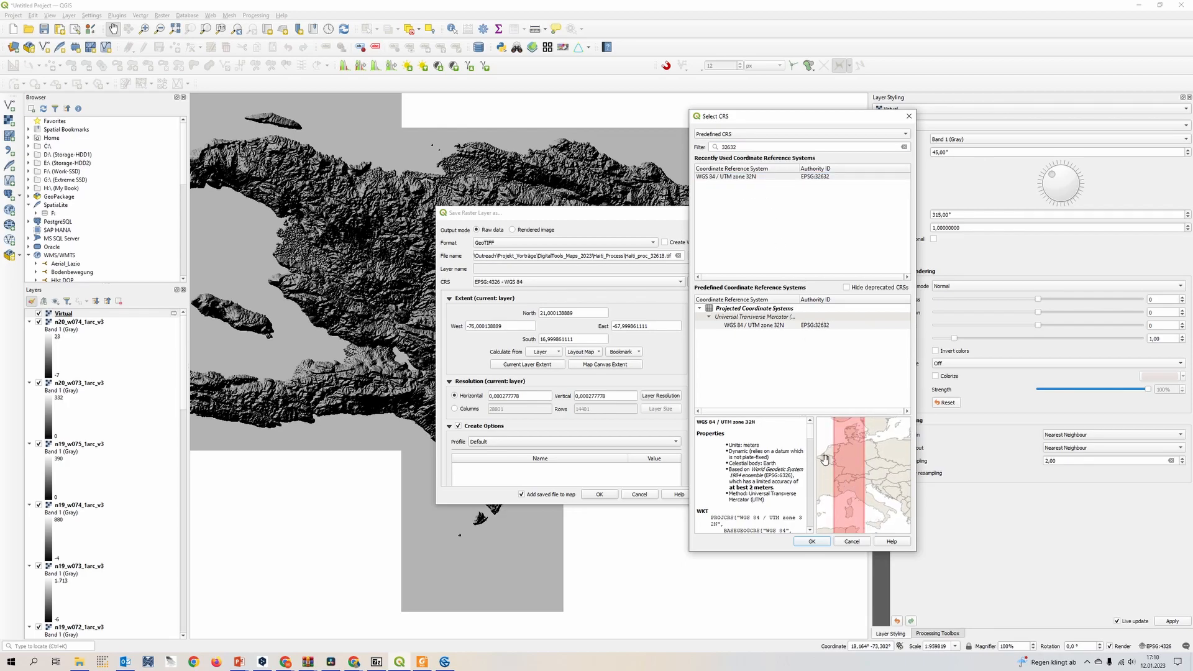
{"action": "scroll", "coordinate": [861, 505], "scroll_direction": "up", "scroll_amount": 1}
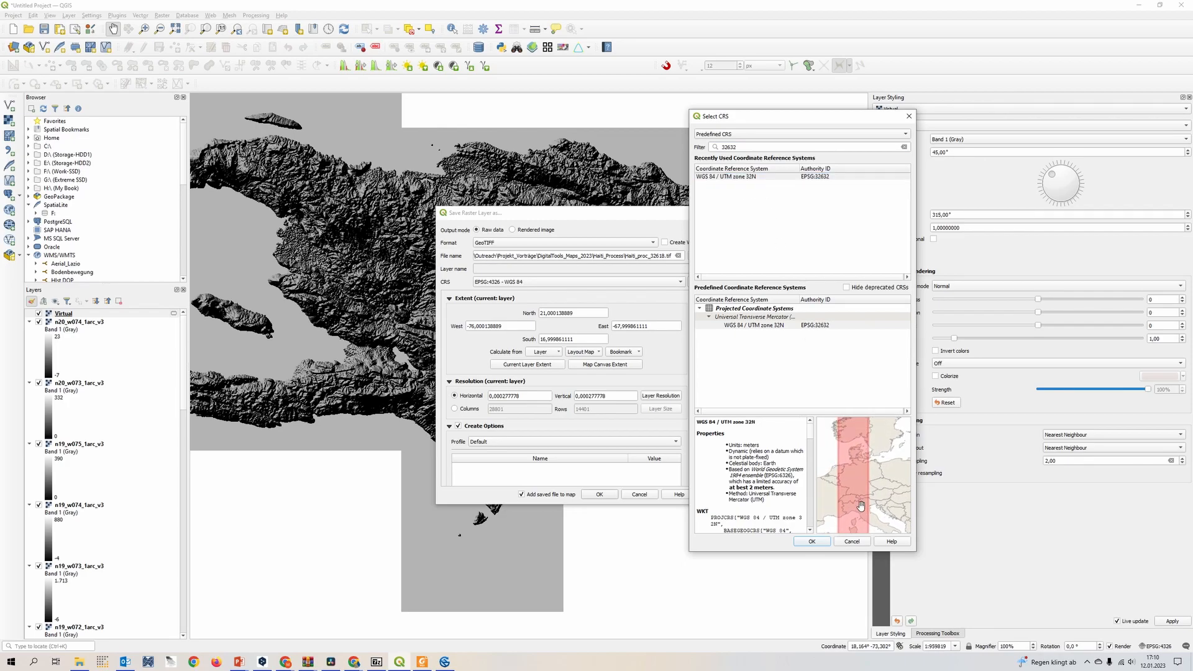
Filter the coordinate reference systems by 32633 and preview the area covered by WGS 84 / UTM zone 33N.
{"action": "left_click", "coordinate": [758, 148]}
{"action": "key", "text": "BackSpace"}
{"action": "type", "text": "3"}
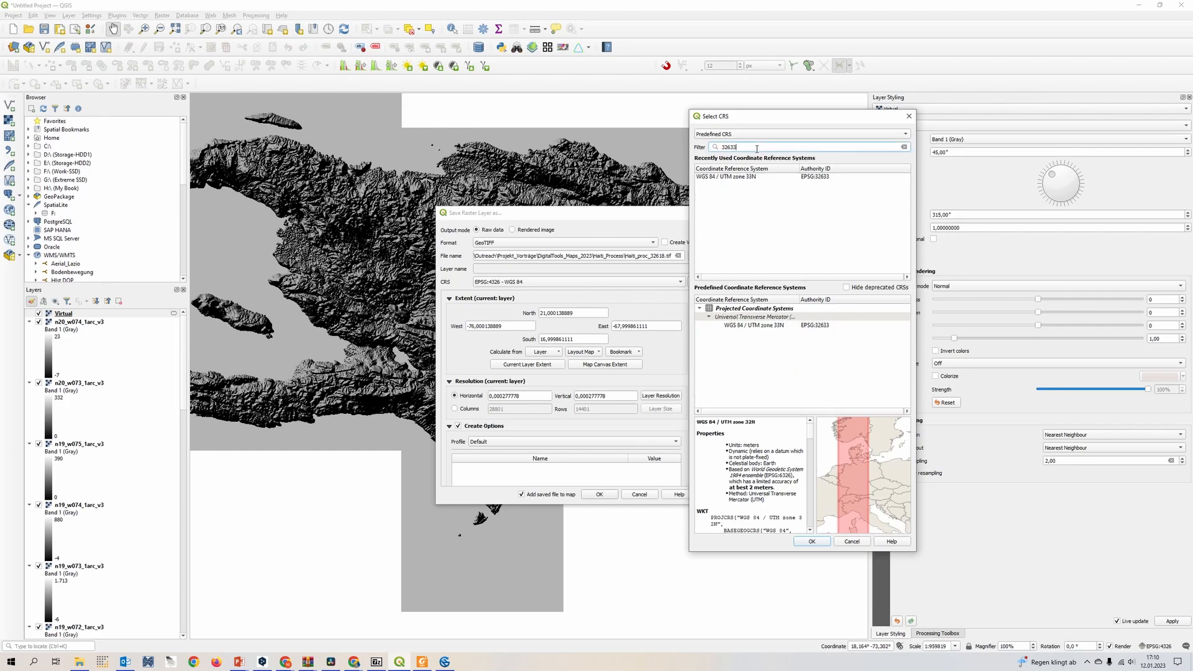
{"action": "left_click", "coordinate": [780, 326]}
{"action": "scroll", "coordinate": [863, 472], "scroll_direction": "up", "scroll_amount": 3}
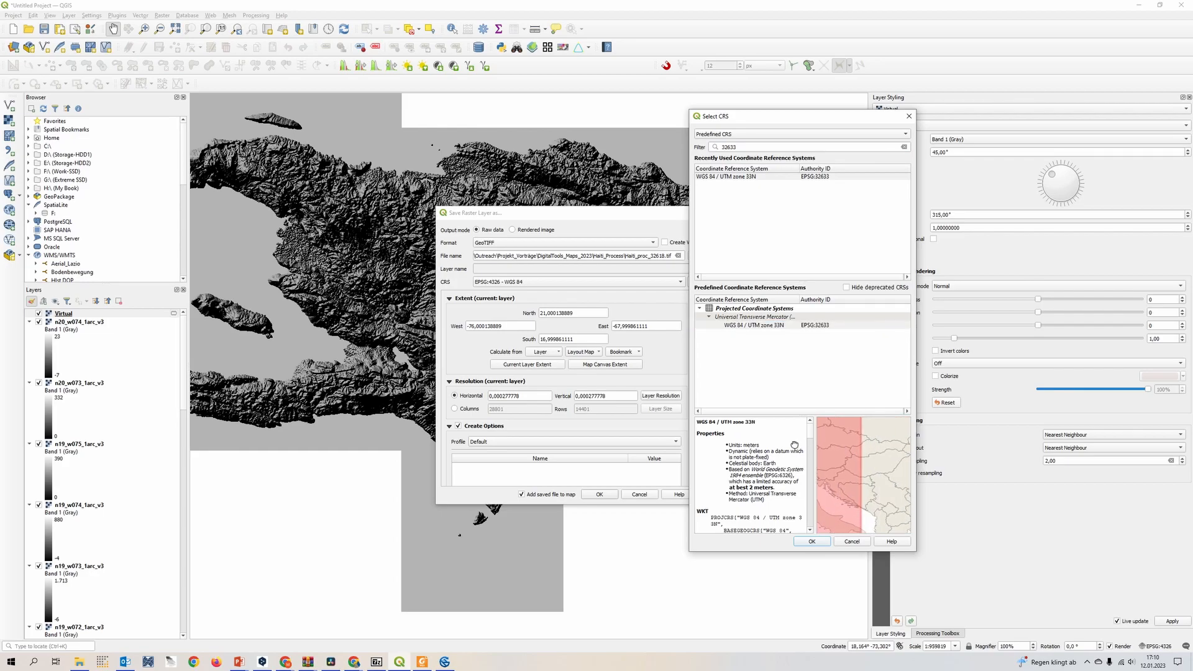
Filter the coordinate reference systems by 32617 and preview the area covered by WGS 84 / UTM zone 17N.
{"action": "scroll", "coordinate": [846, 460], "scroll_direction": "up", "scroll_amount": 1}
{"action": "left_click_drag", "start_coordinate": [865, 466], "coordinate": [854, 512]}
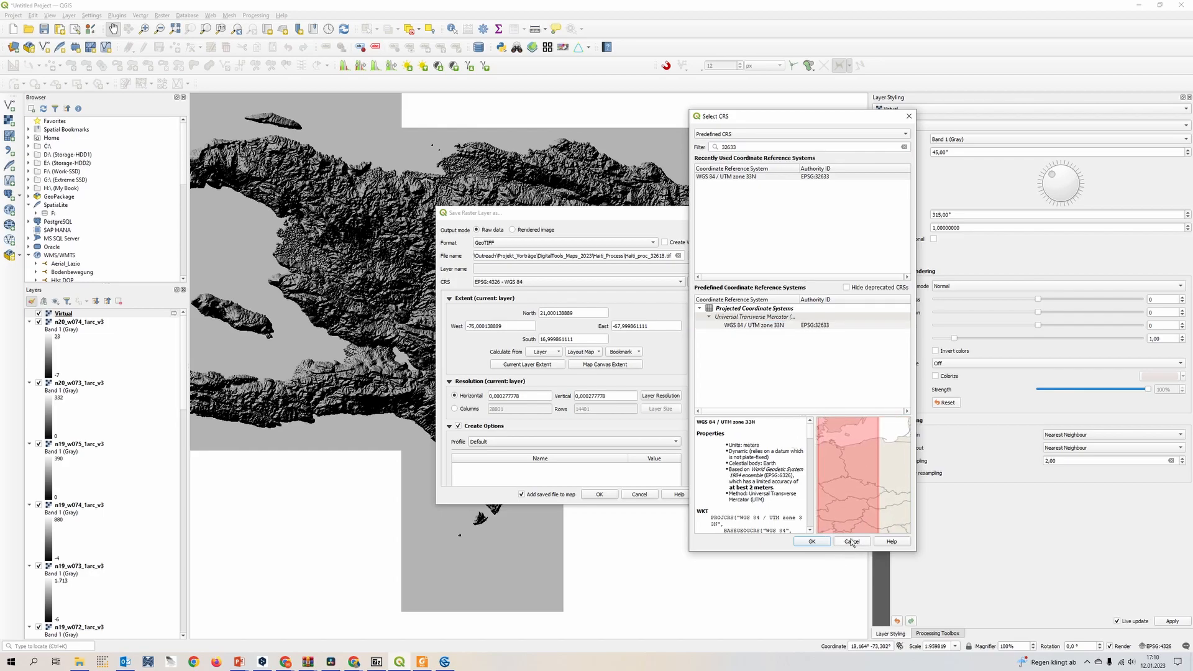
{"action": "left_click", "coordinate": [765, 148]}
{"action": "key", "text": "BackSpace"}
{"action": "key", "text": "BackSpace"}
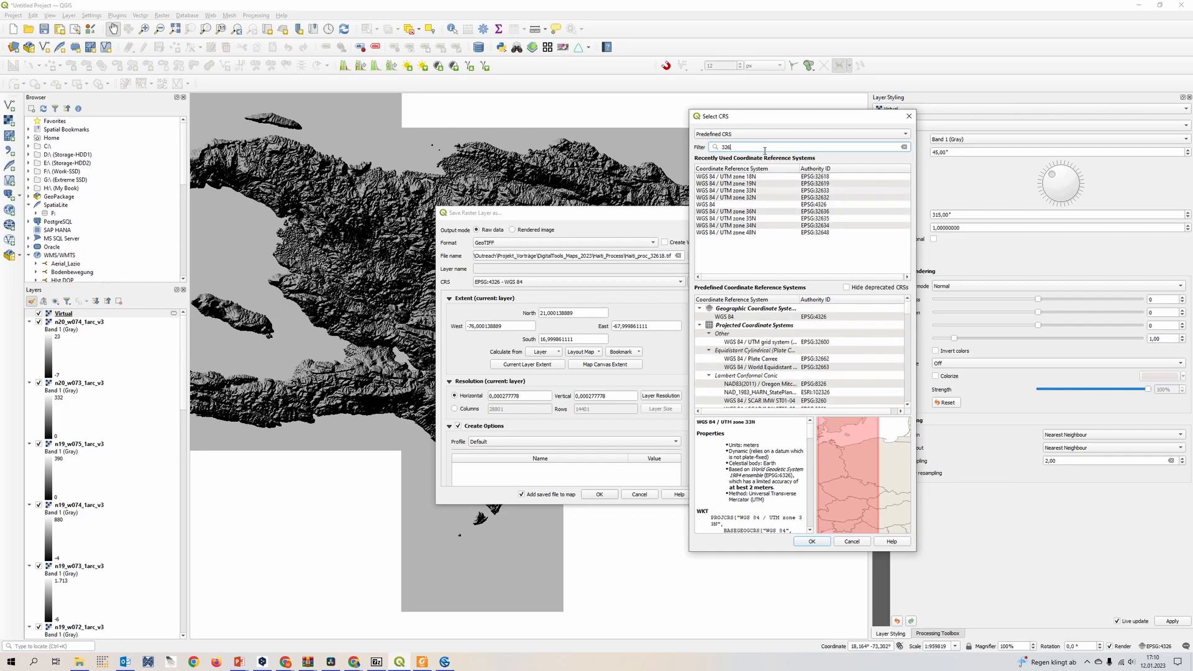
{"action": "type", "text": "17"}
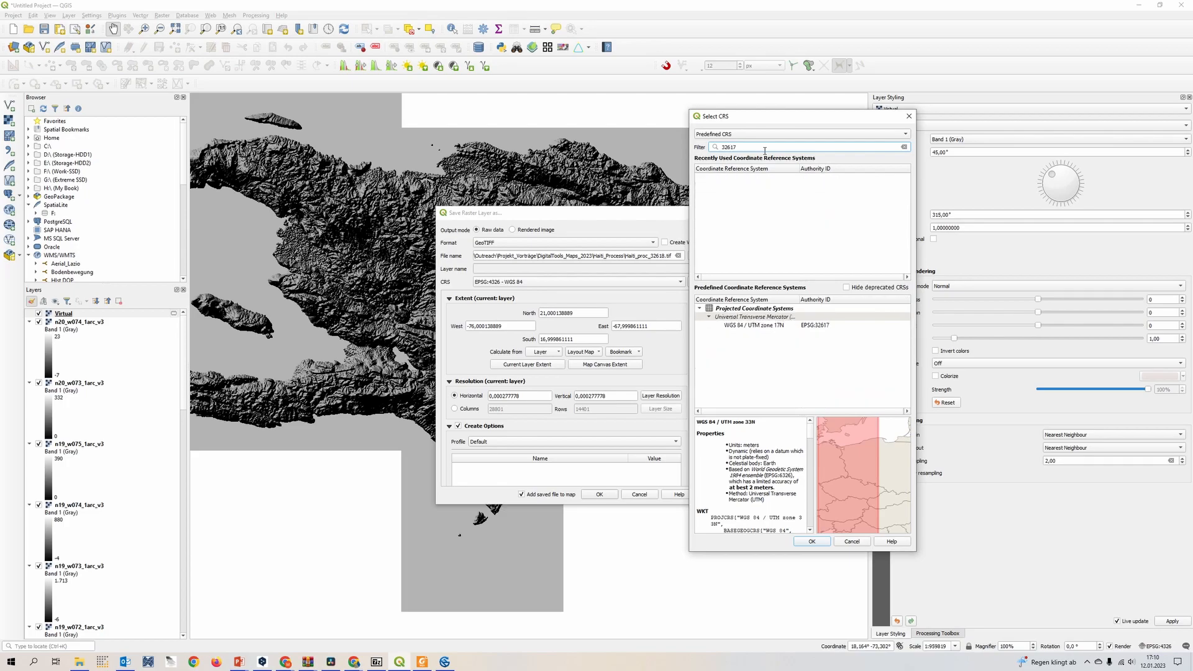
{"action": "left_click", "coordinate": [789, 325]}
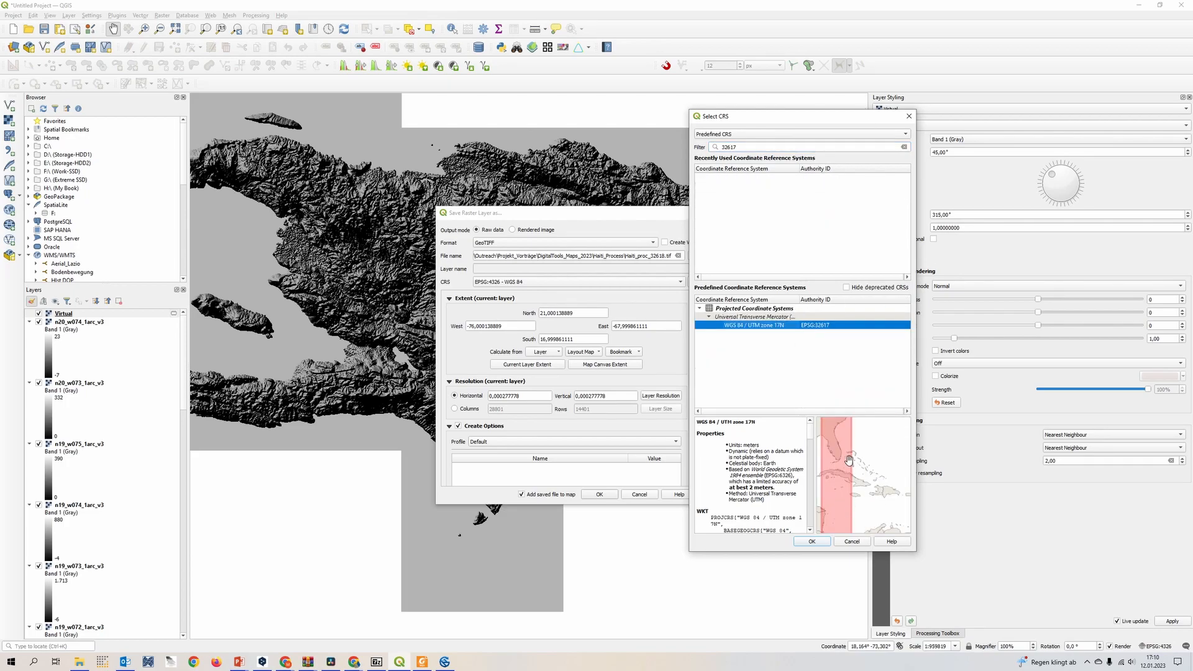
Filter the coordinate reference systems by 32618 and examine how much of Hispaniola WGS 84 / UTM zone 18N covers.
{"action": "left_click", "coordinate": [748, 148]}
{"action": "key", "text": "BackSpace"}
{"action": "type", "text": "8"}
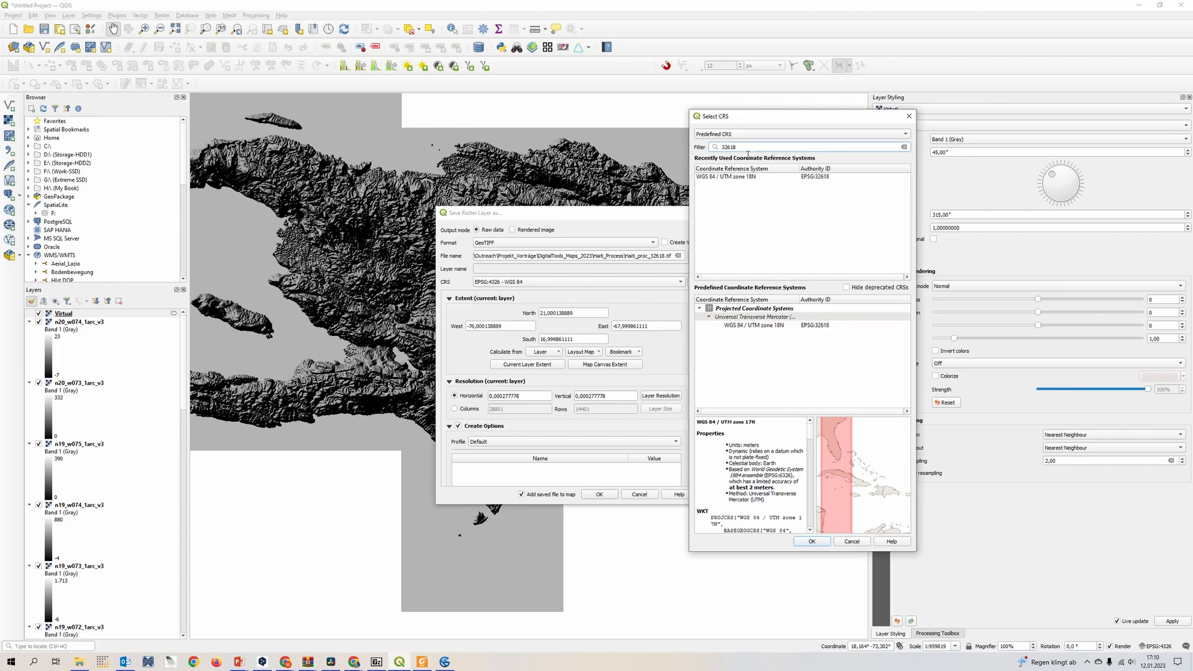
{"action": "left_click", "coordinate": [746, 178]}
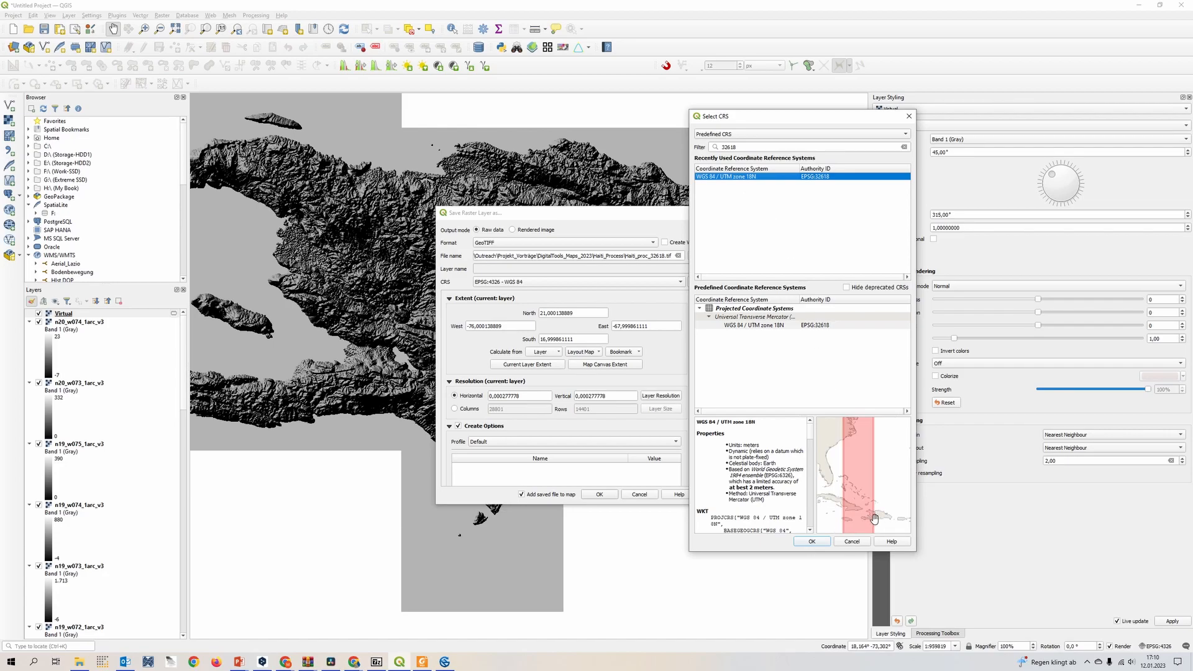
{"action": "scroll", "coordinate": [874, 517], "scroll_direction": "up", "scroll_amount": 2}
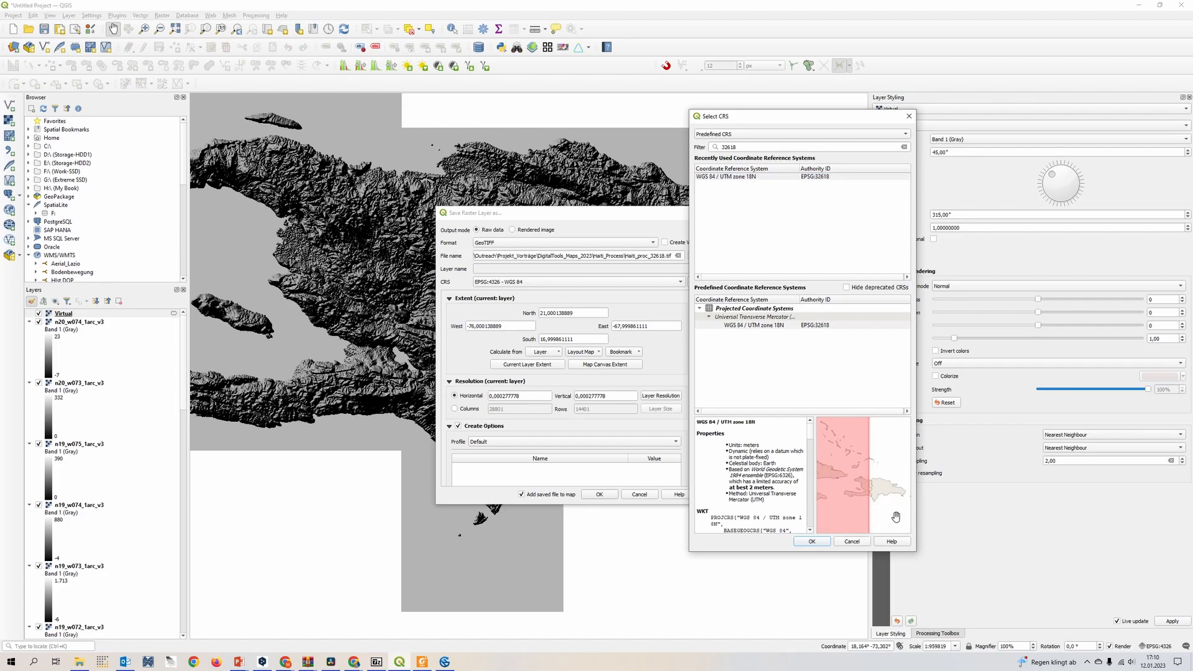
Check the coverage of WGS 84 / UTM zone 19N (EPSG:32619), set it as the export CRS, and rename the output file Haiti_proc_32619.
{"action": "left_click", "coordinate": [772, 149]}
{"action": "key", "text": "BackSpace"}
{"action": "type", "text": "9"}
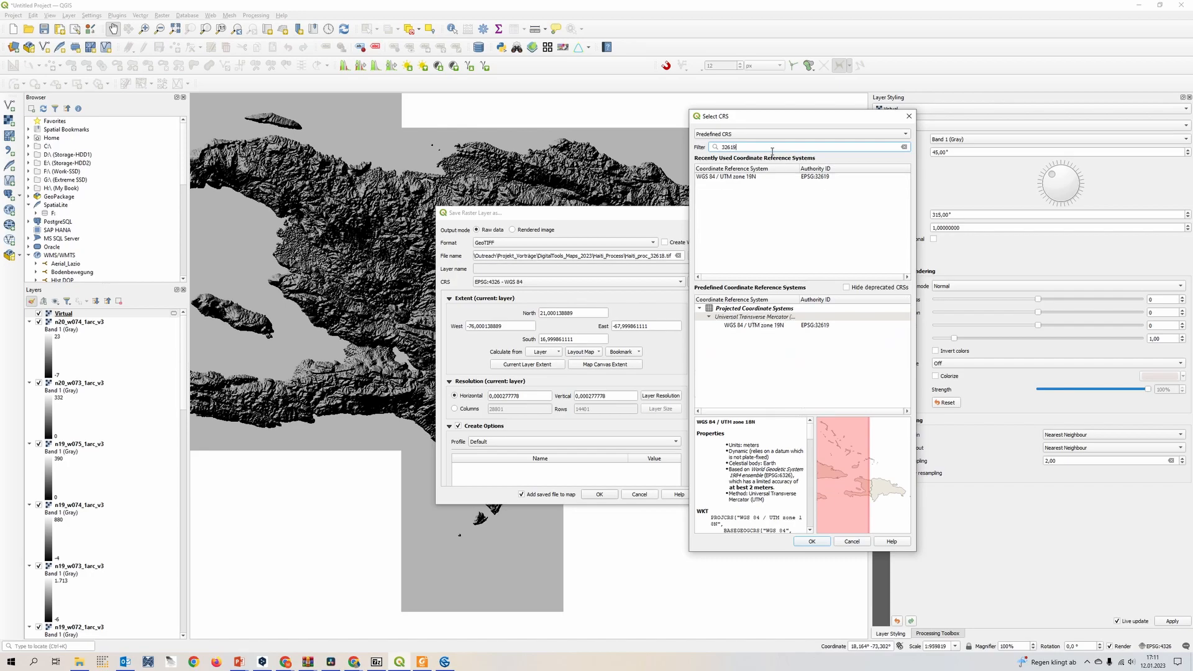
{"action": "left_click", "coordinate": [769, 325]}
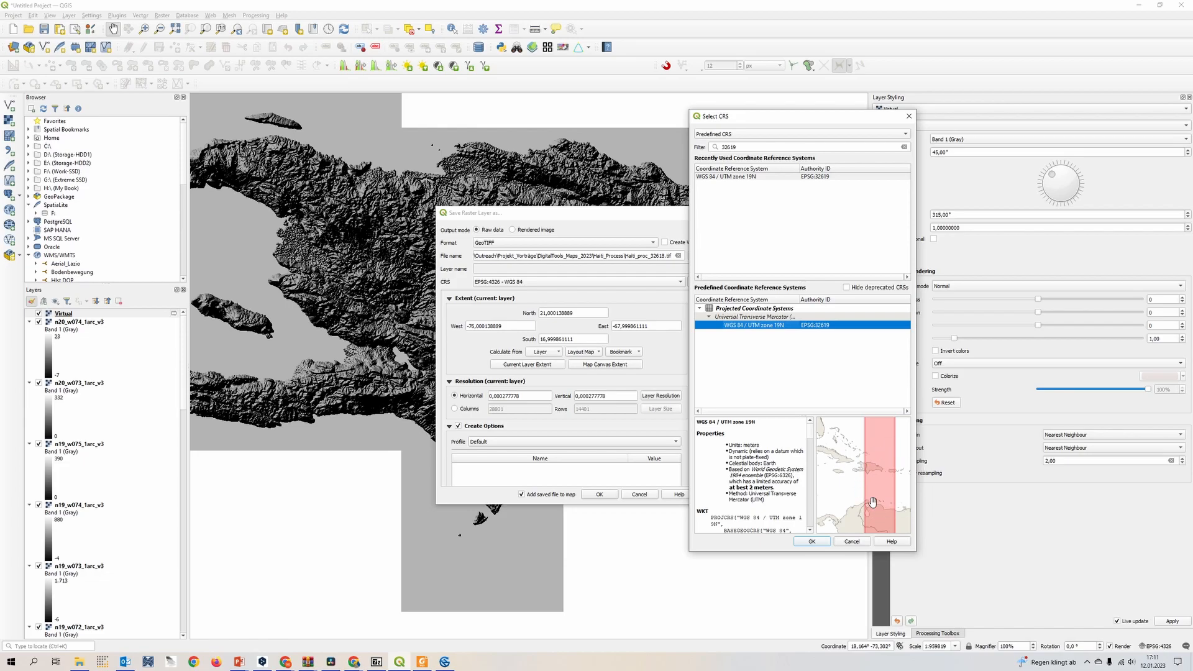
{"action": "scroll", "coordinate": [856, 472], "scroll_direction": "up", "scroll_amount": 2}
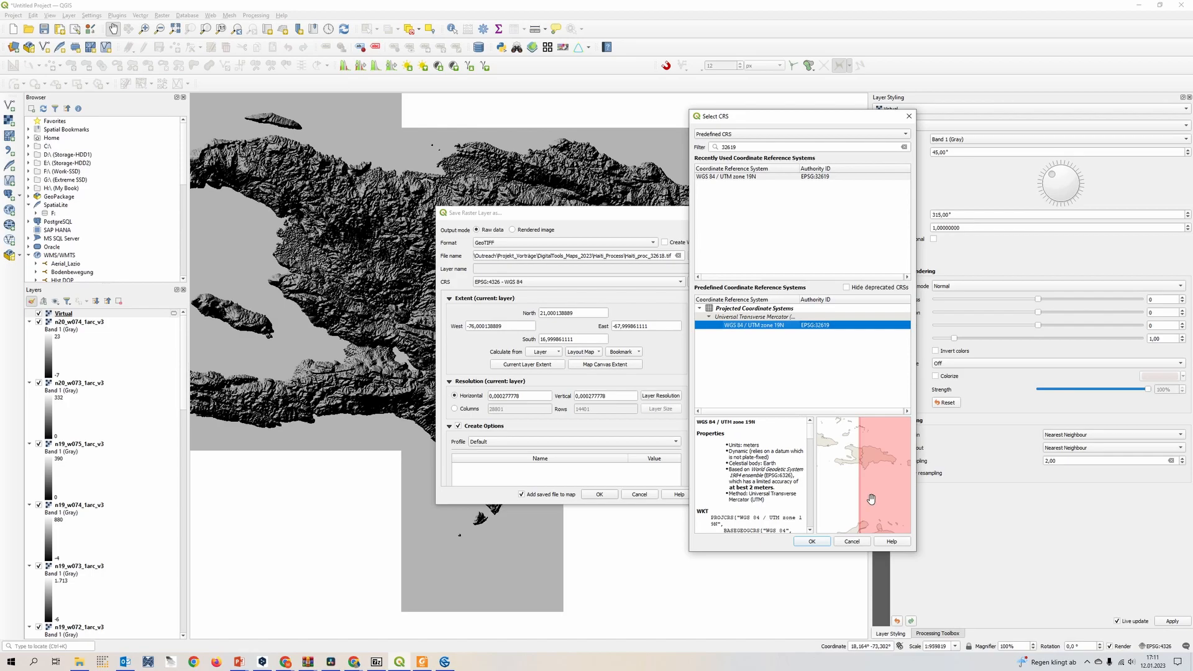
{"action": "scroll", "coordinate": [872, 494], "scroll_direction": "down", "scroll_amount": 2}
{"action": "left_click_drag", "start_coordinate": [872, 493], "coordinate": [844, 480]}
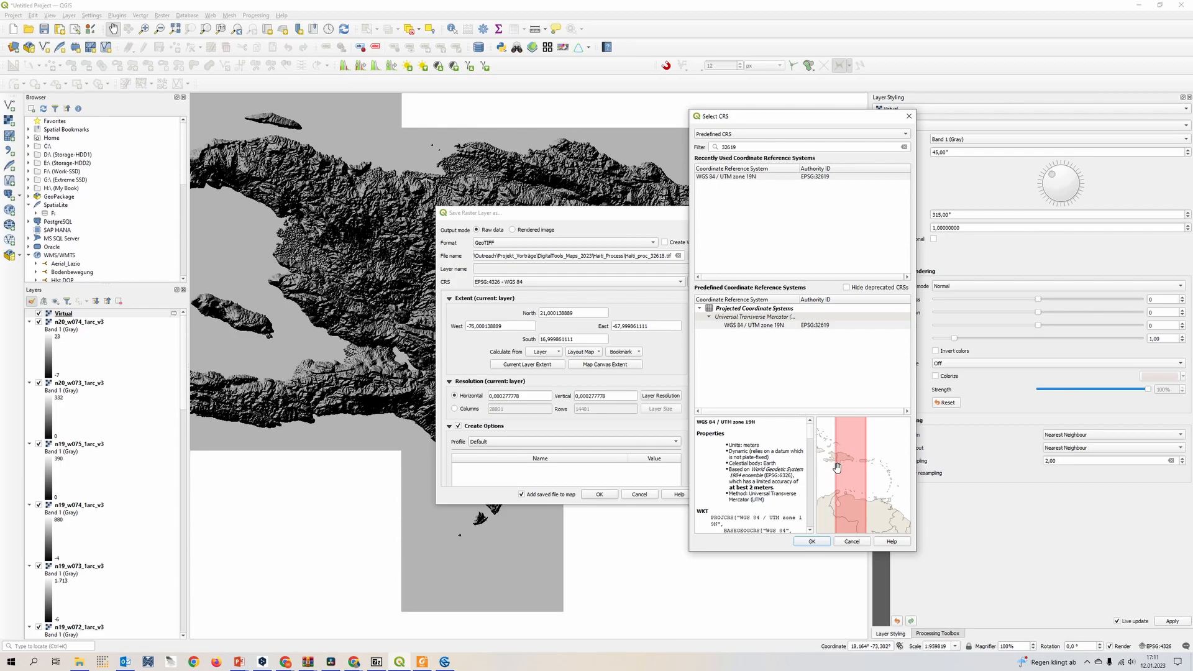
{"action": "left_click", "coordinate": [823, 546]}
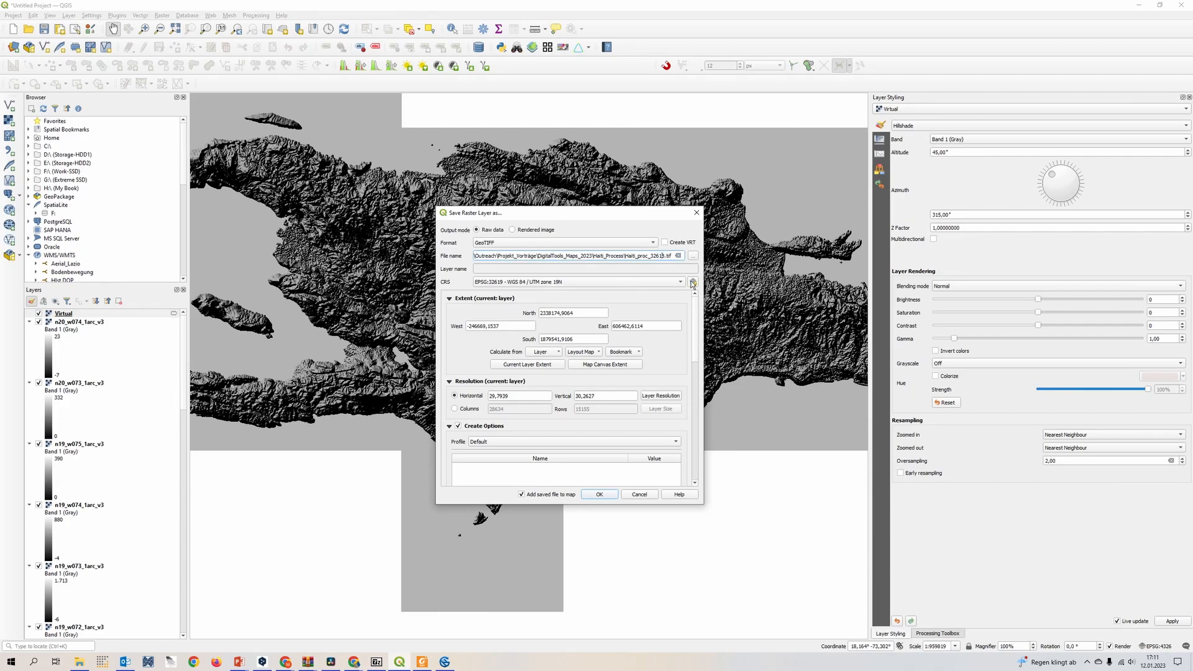
{"action": "key", "text": "BackSpace"}
{"action": "type", "text": "9"}
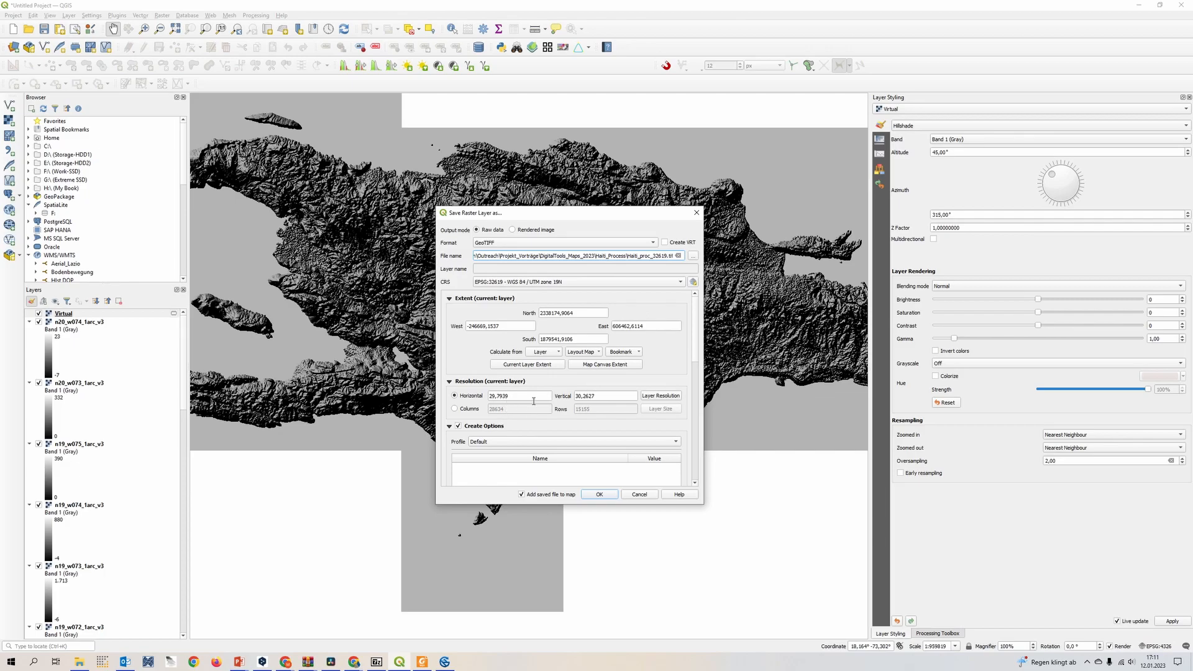
Compare the export extent and resolution under the project CRS EPSG:4326, and return the export CRS to EPSG:32619.
{"action": "left_click", "coordinate": [587, 282]}
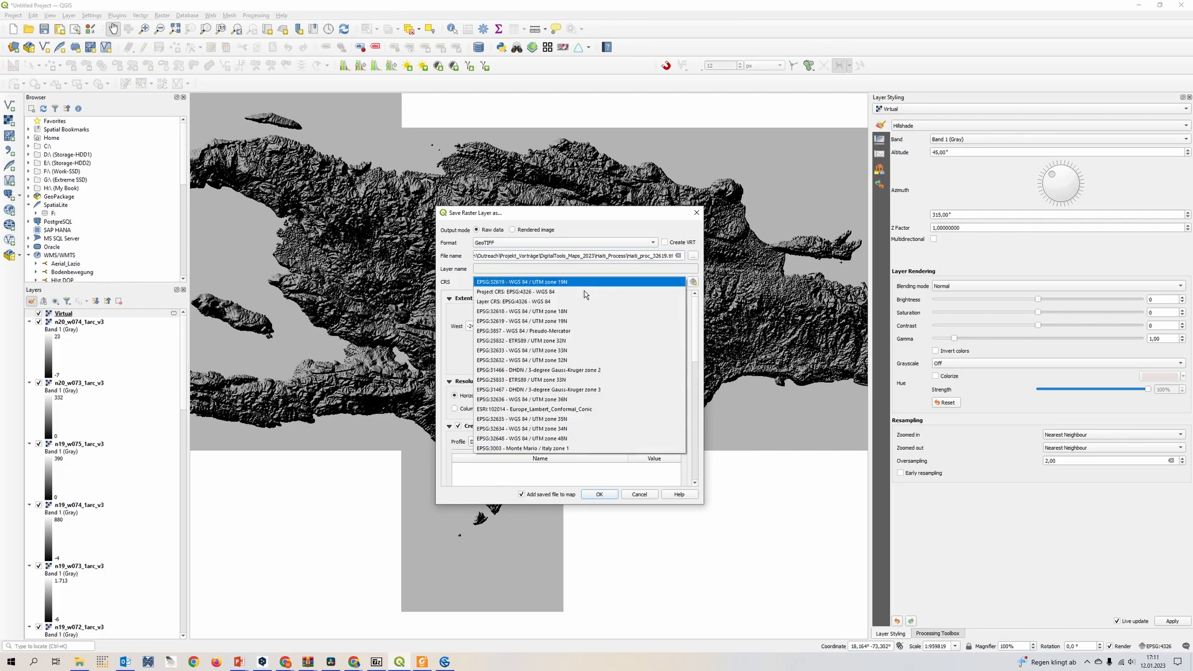
{"action": "left_click", "coordinate": [581, 293]}
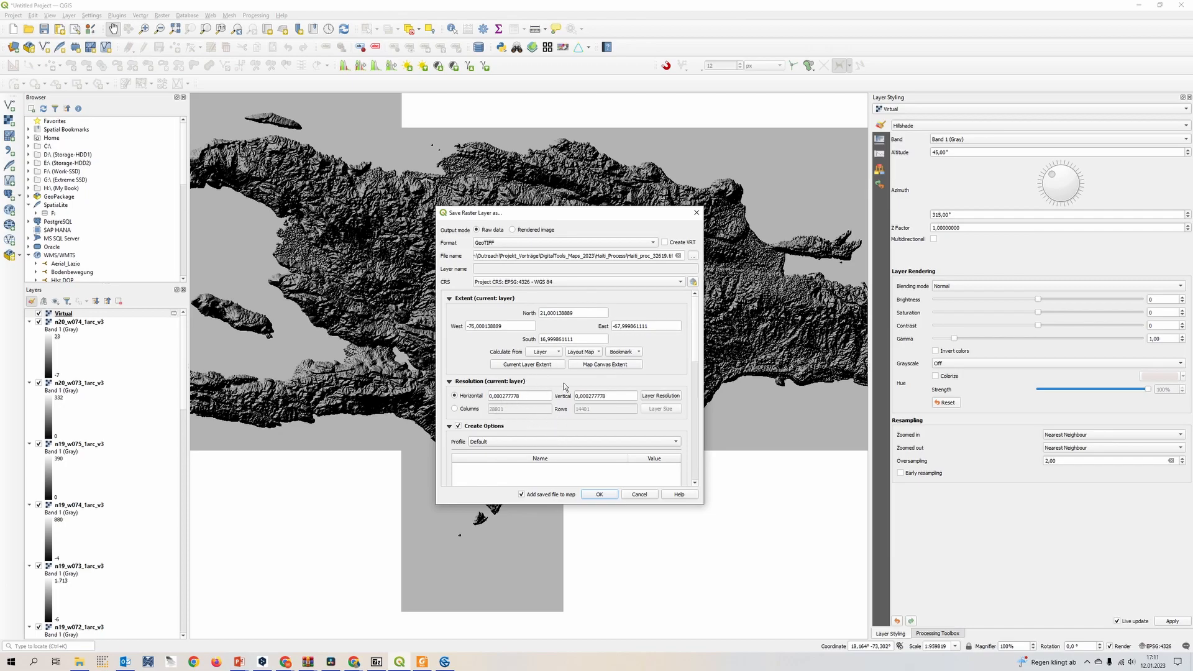
{"action": "left_click", "coordinate": [556, 284]}
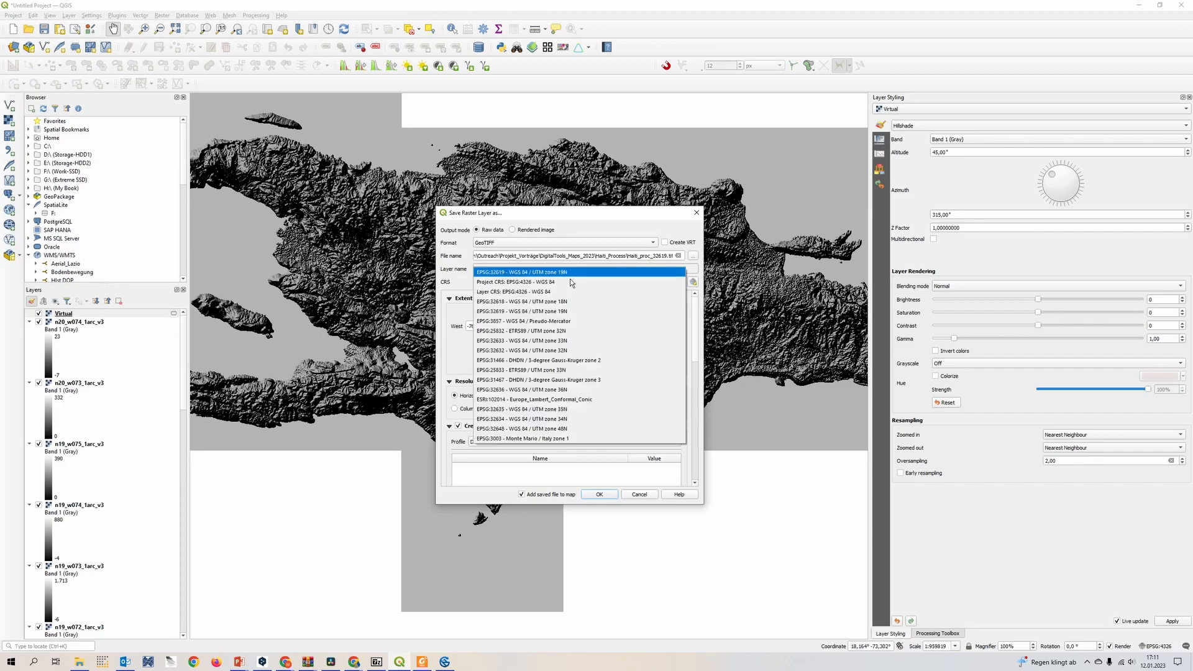
{"action": "left_click", "coordinate": [569, 277]}
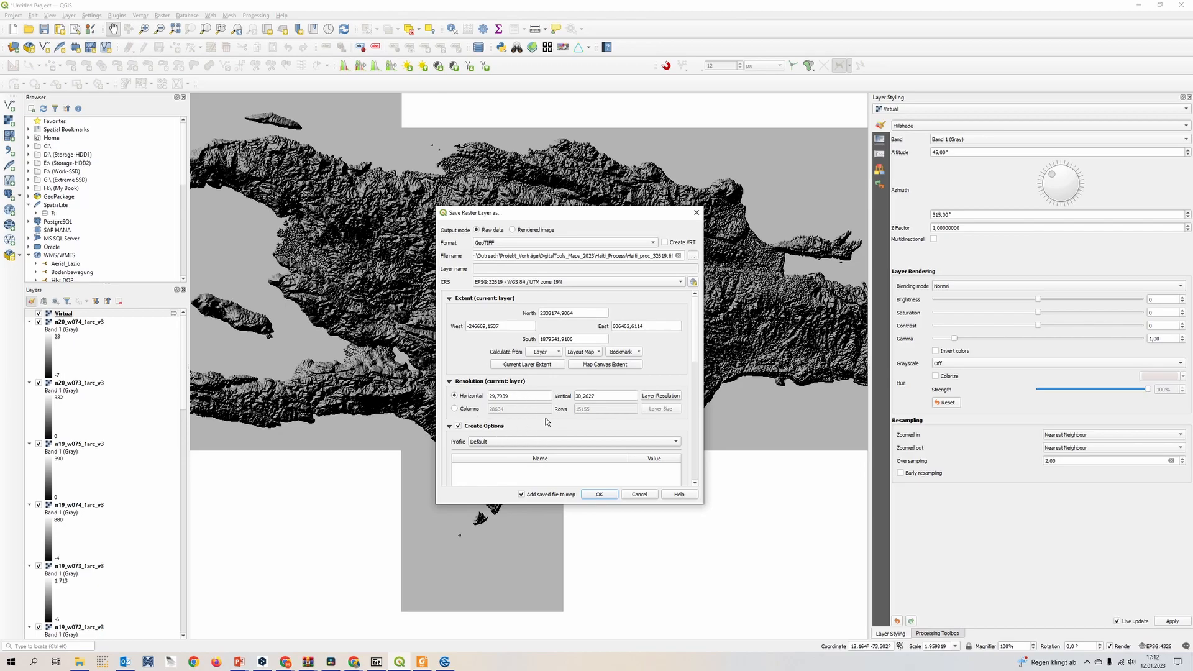
Try export resolutions of 30 and 100 for both the horizontal and vertical values.
{"action": "left_click_drag", "start_coordinate": [545, 397], "coordinate": [489, 398]}
{"action": "type", "text": "30"}
{"action": "key", "text": "Tab"}
{"action": "type", "text": "30"}
{"action": "left_click", "coordinate": [506, 400]}
{"action": "type", "text": "100"}
{"action": "key", "text": "Tab"}
{"action": "type", "text": "100"}
Set the export resolution to 50, save the merged raster as GeoTIFF, and check the exported layer on the map.
{"action": "left_click", "coordinate": [518, 398]}
{"action": "type", "text": "50"}
{"action": "key", "text": "Tab"}
{"action": "type", "text": "5"}
{"action": "left_click", "coordinate": [600, 494]}
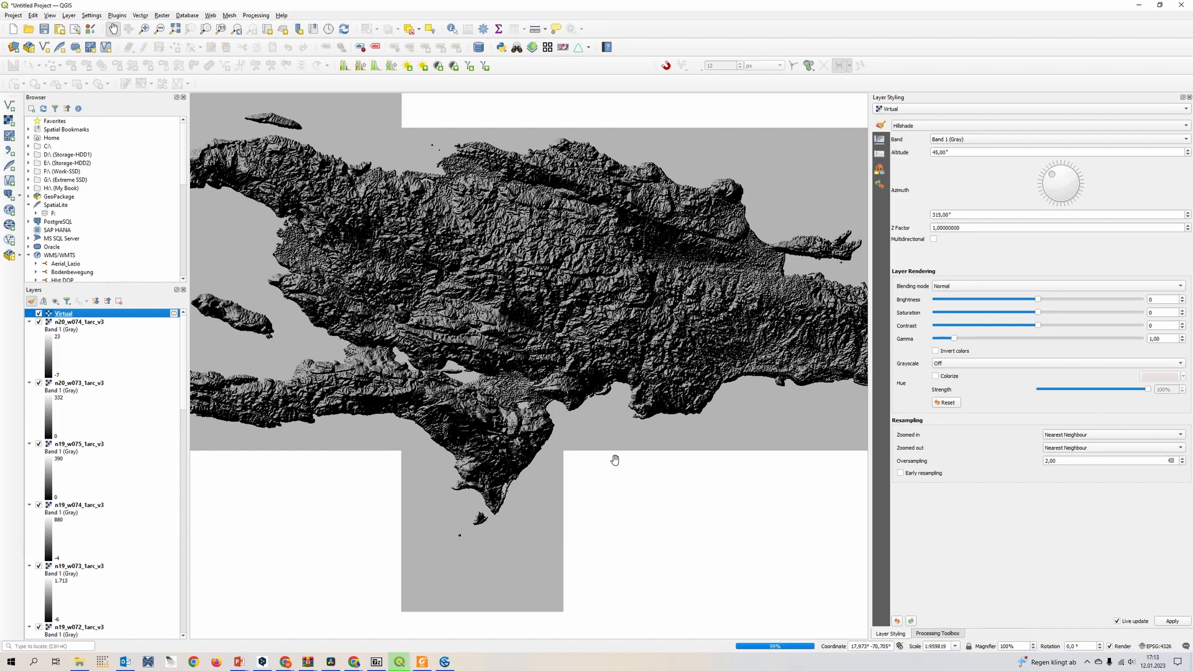
{"action": "left_click_drag", "start_coordinate": [581, 351], "coordinate": [591, 381]}
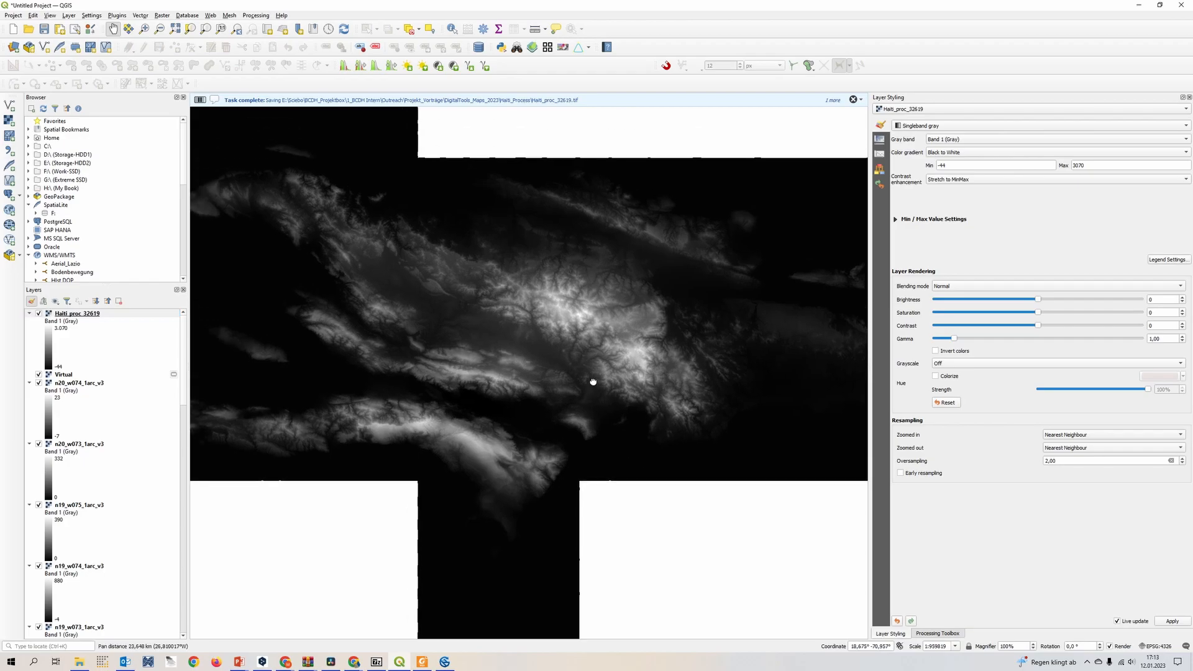
{"action": "scroll", "coordinate": [592, 381], "scroll_direction": "down", "scroll_amount": 1}
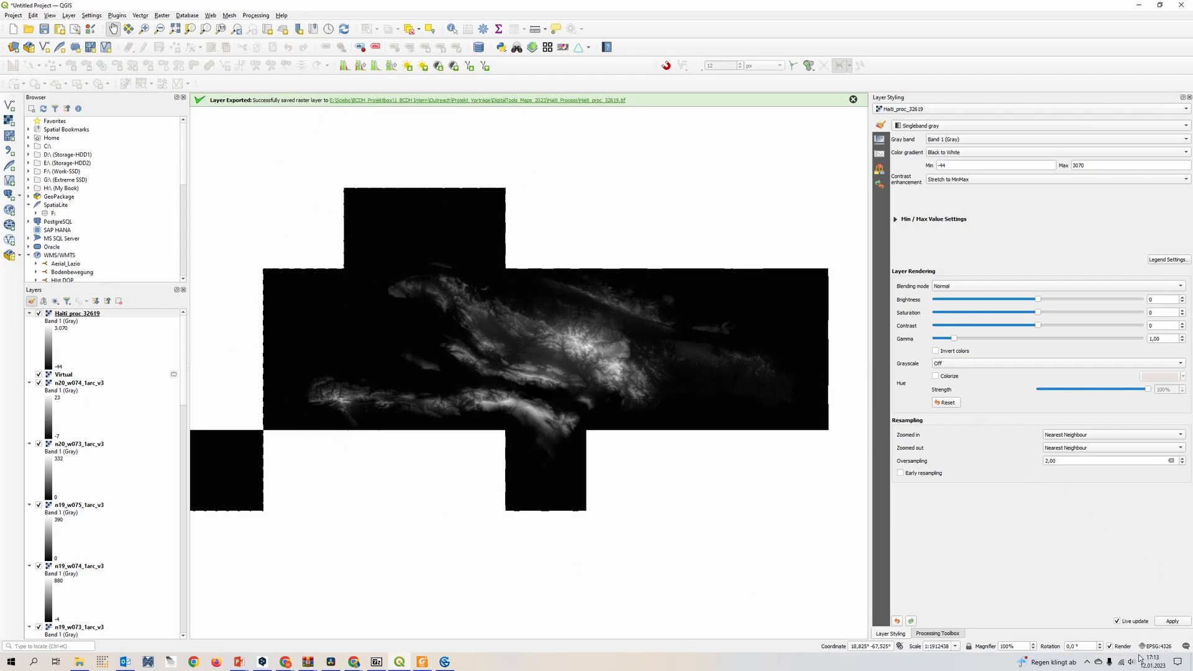
Set the project's coordinate reference system to WGS 84 / UTM zone 19N (EPSG:32619).
{"action": "left_click", "coordinate": [1158, 650]}
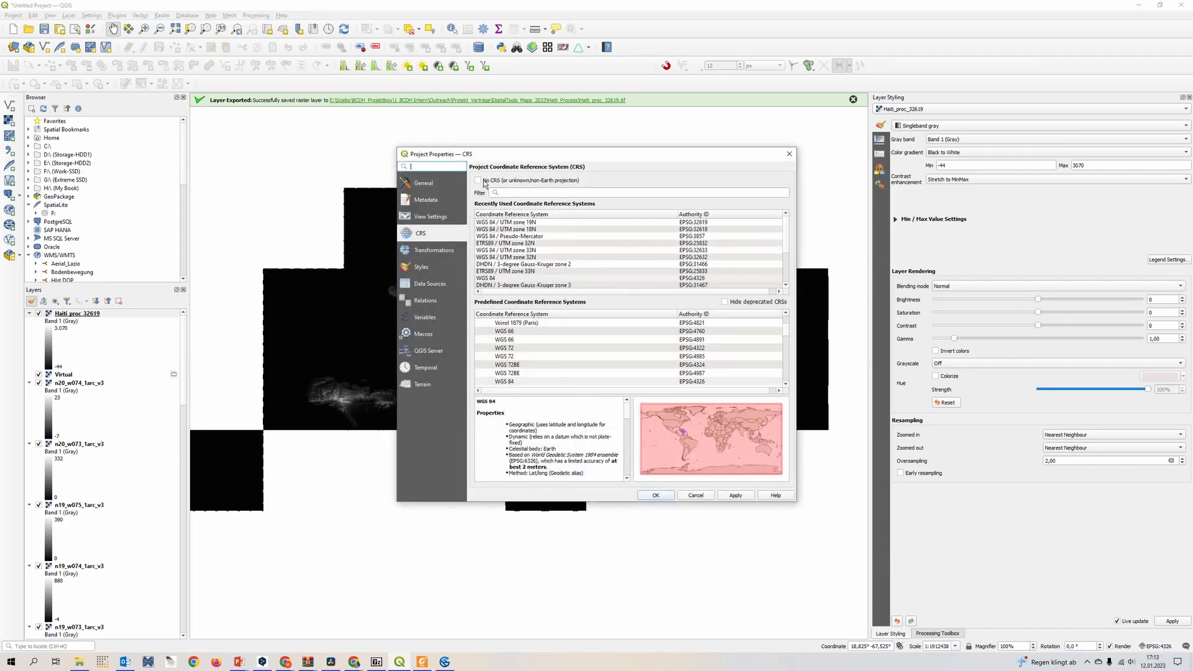
{"action": "left_click", "coordinate": [527, 223]}
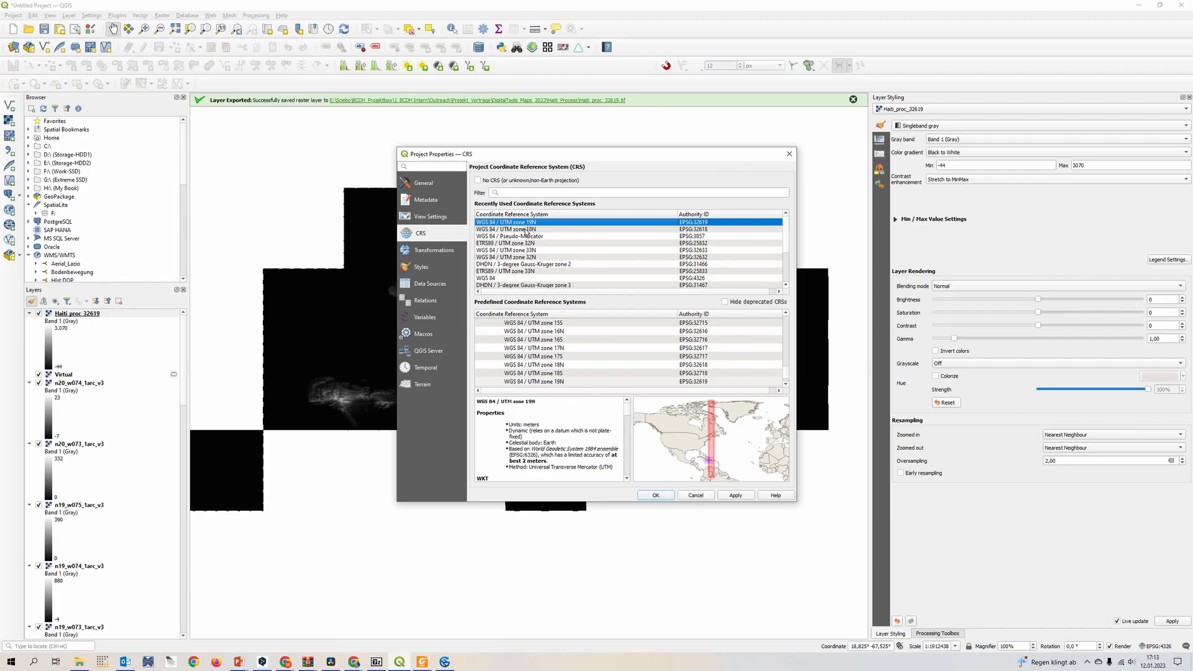
{"action": "left_click_drag", "start_coordinate": [546, 155], "coordinate": [800, 168]}
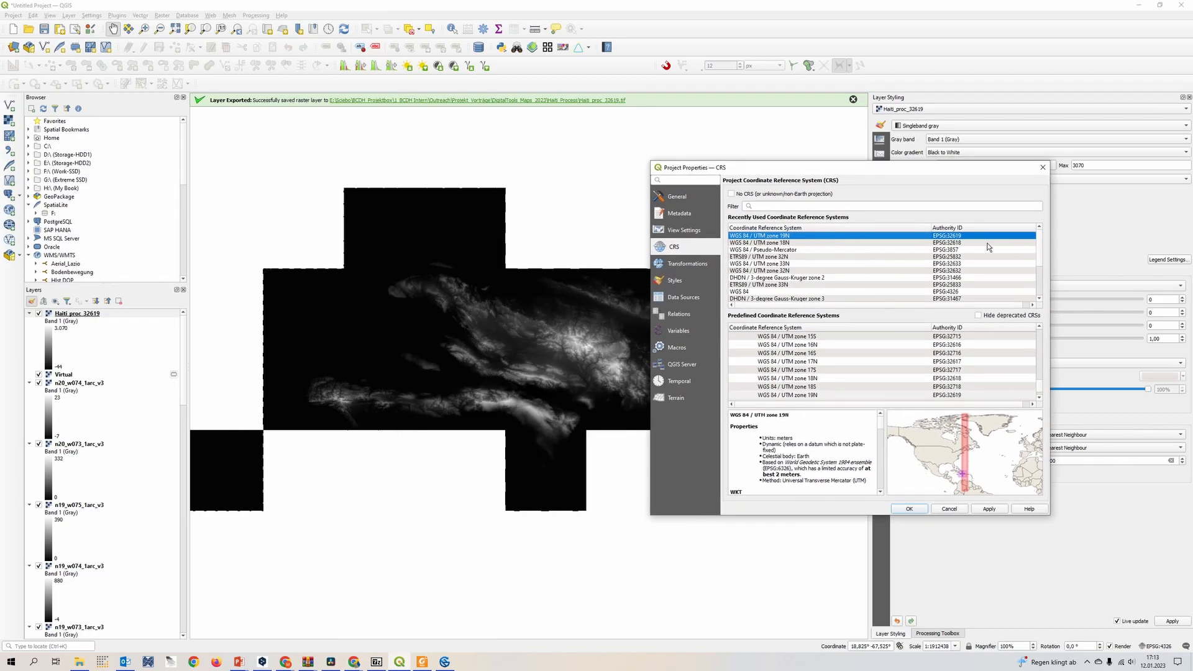
{"action": "left_click", "coordinate": [838, 209]}
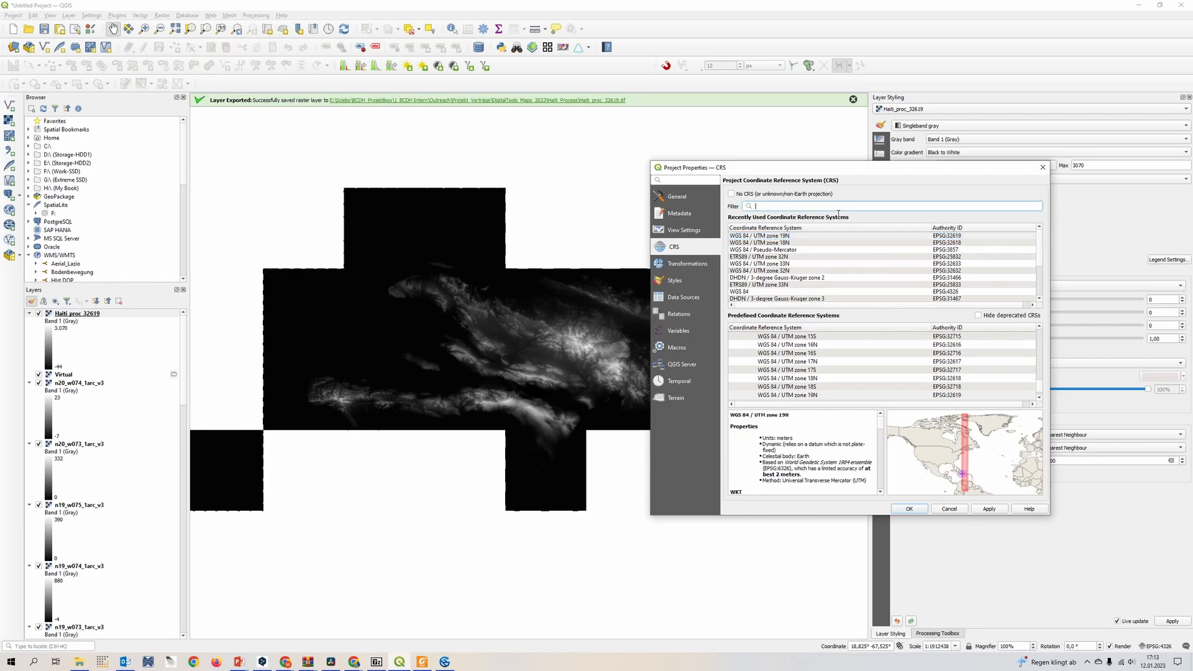
{"action": "type", "text": "32619"}
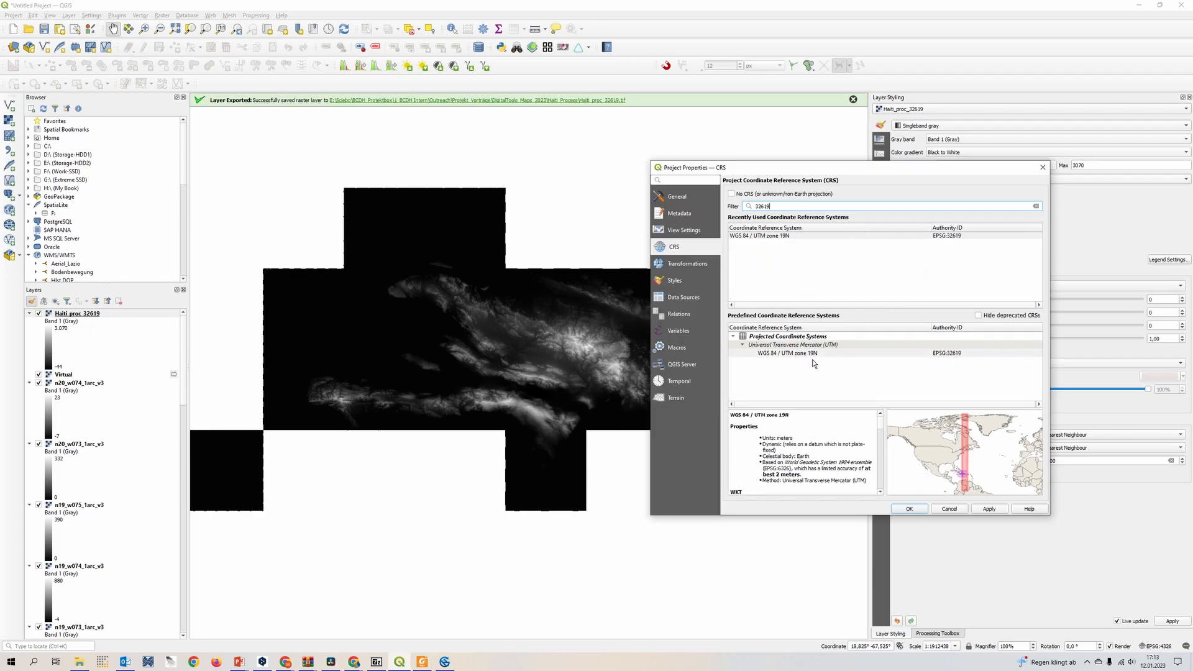
{"action": "left_click", "coordinate": [808, 355]}
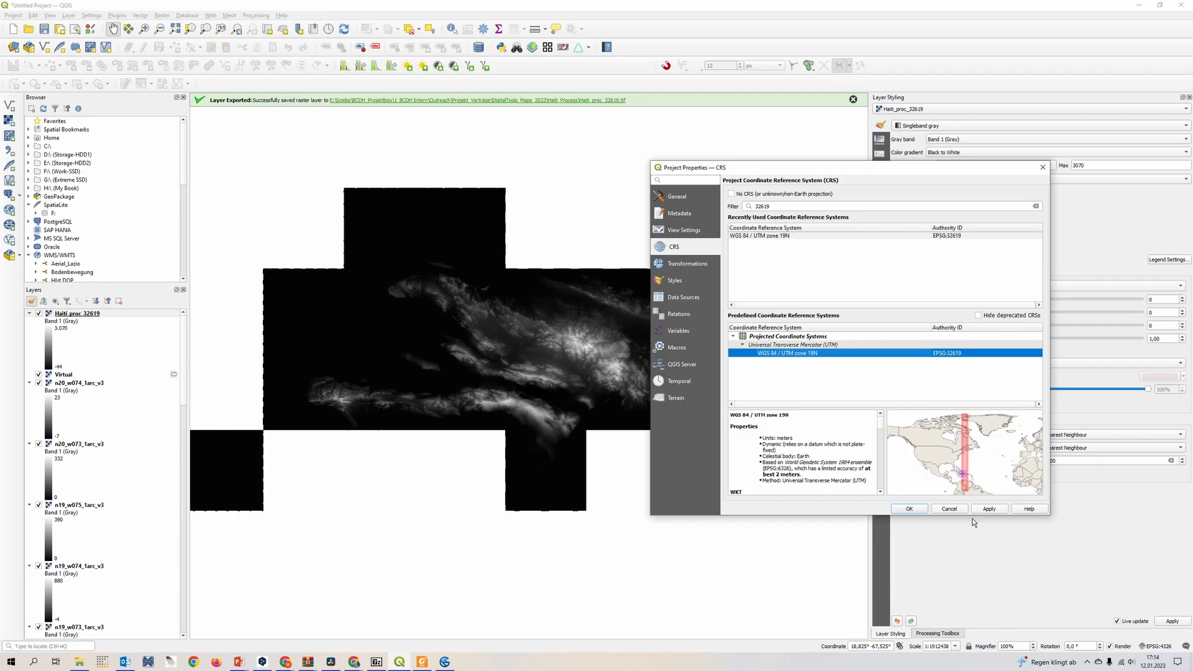
{"action": "left_click_drag", "start_coordinate": [951, 515], "coordinate": [949, 570]}
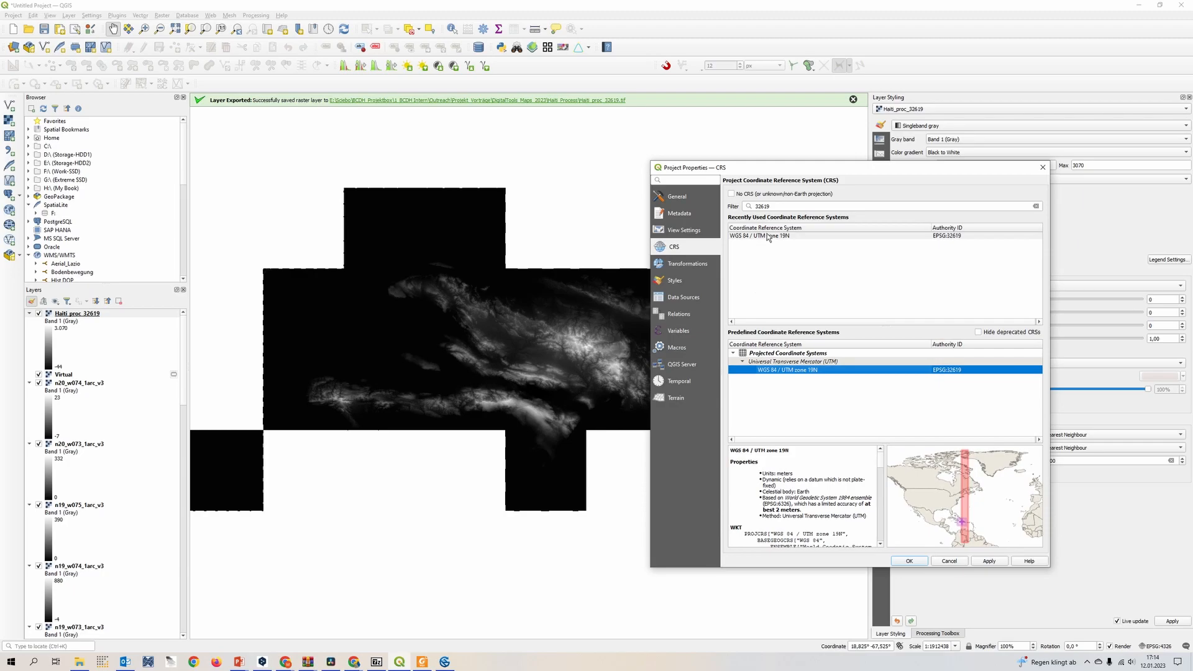
{"action": "left_click", "coordinate": [911, 562]}
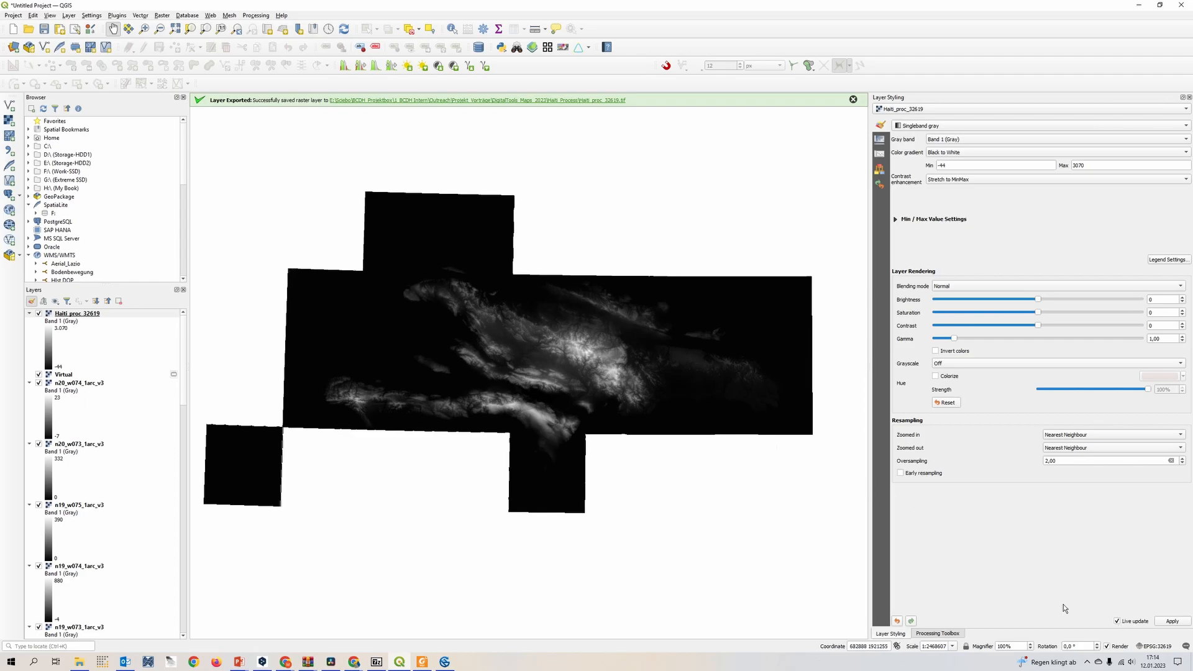
Run the Hillshade analysis on Haiti_proc_32619 with Z factor 1, azimuth 315 and light altitude 45, saving to a temporary file.
{"action": "left_click", "coordinate": [164, 18]}
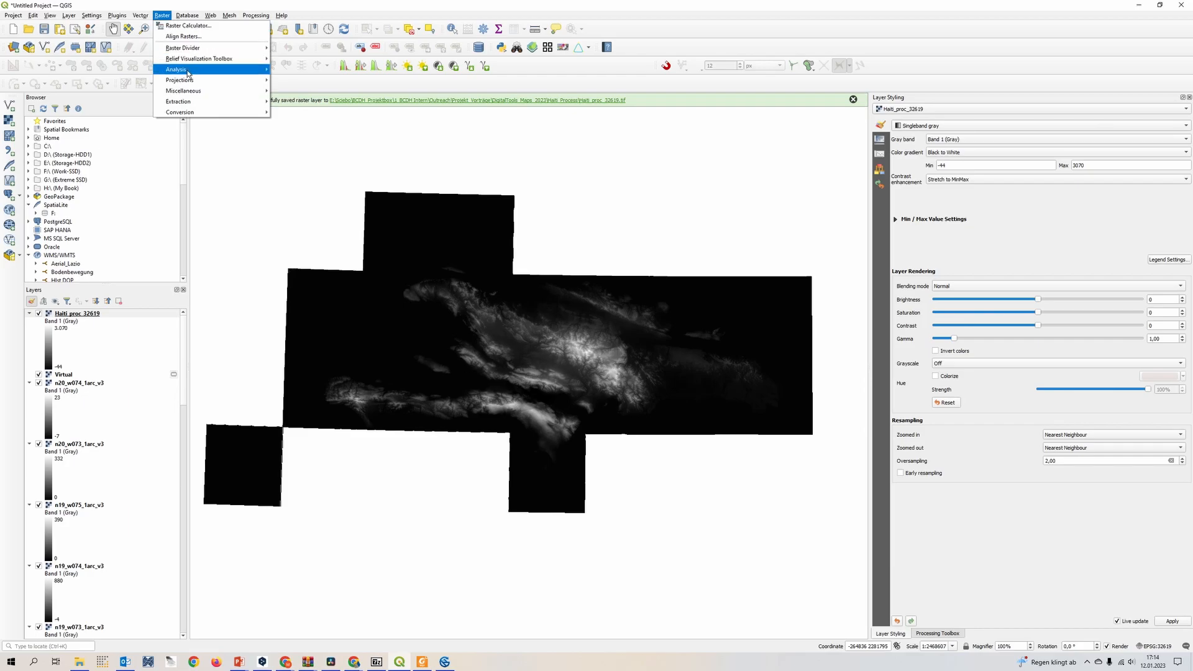
{"action": "mouse_move", "coordinate": [187, 70]}
{"action": "left_click", "coordinate": [349, 134]}
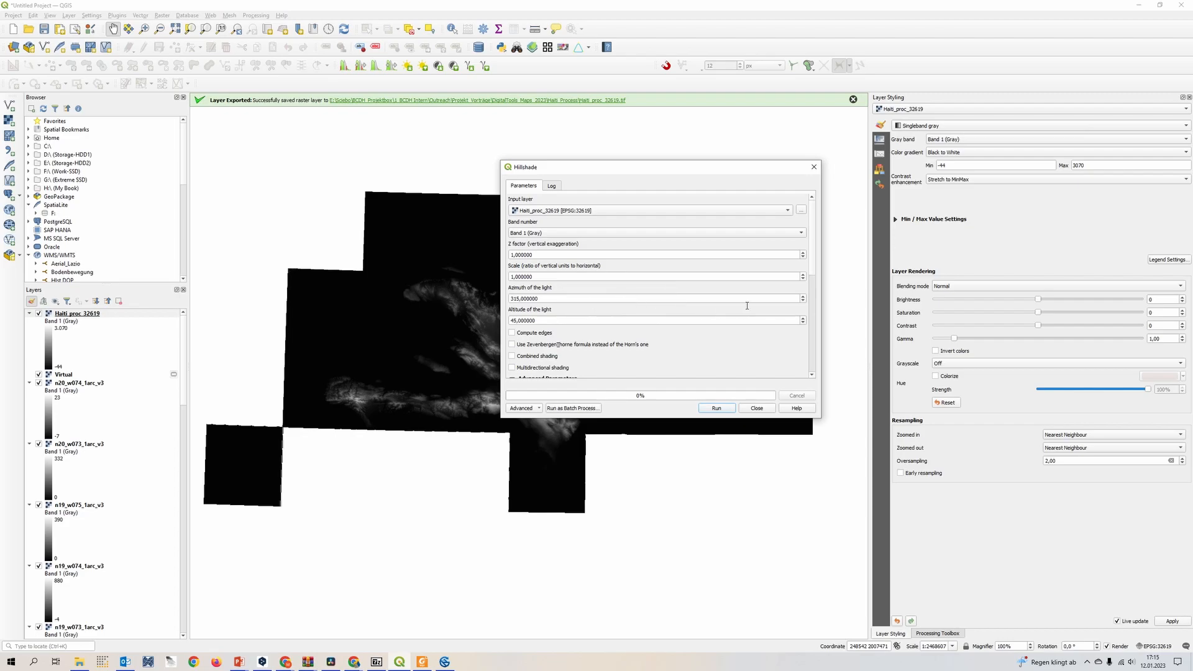
{"action": "left_click", "coordinate": [578, 325]}
{"action": "mouse_move", "coordinate": [813, 256]}
{"action": "left_mouse_down"}
{"action": "mouse_move", "coordinate": [822, 325]}
{"action": "mouse_move", "coordinate": [825, 273]}
{"action": "left_mouse_up"}
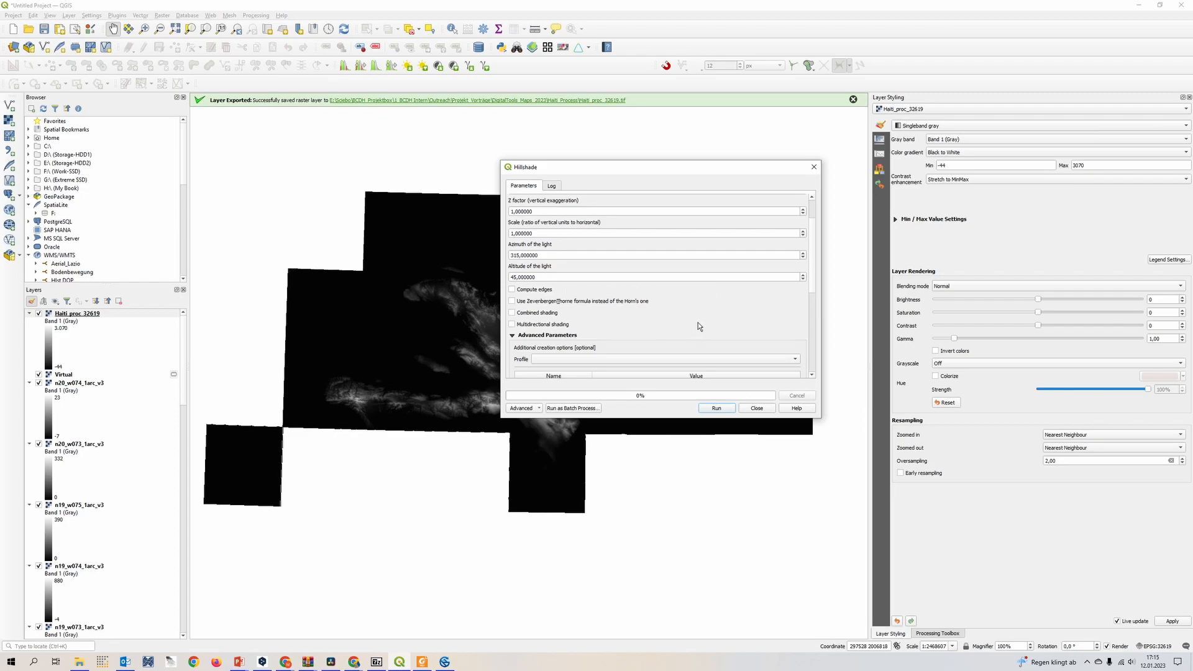
{"action": "left_click_drag", "start_coordinate": [816, 229], "coordinate": [821, 331]}
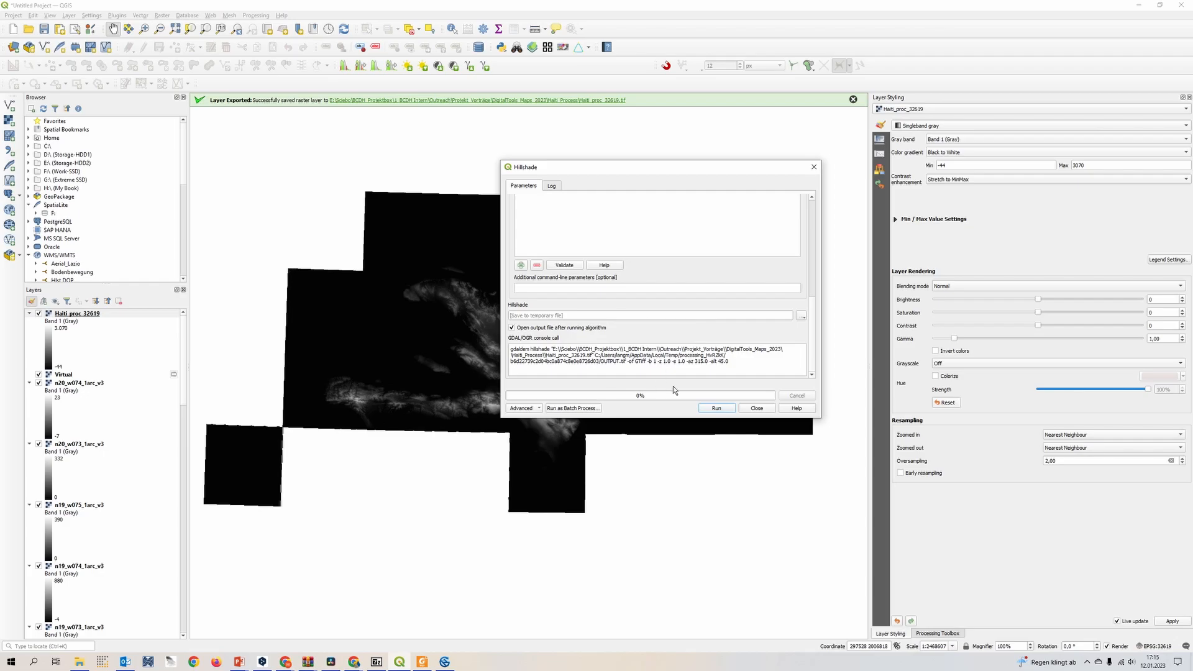
{"action": "left_click", "coordinate": [715, 408]}
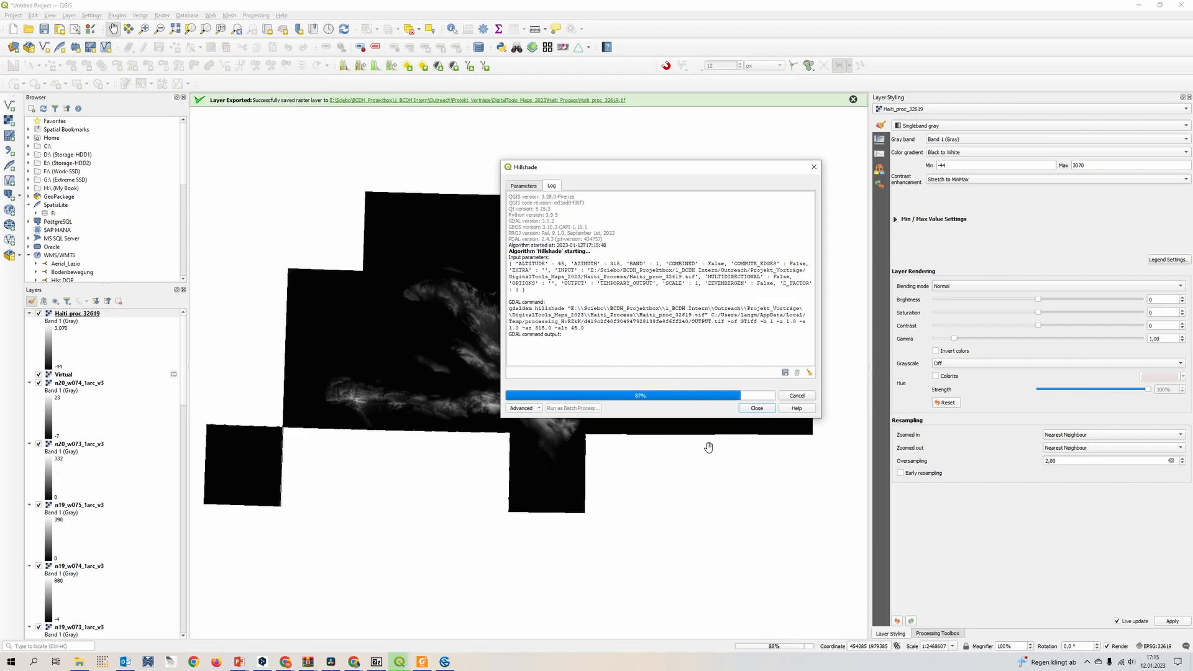
{"action": "left_click", "coordinate": [761, 411]}
Examine the computed hillshade layer up close in the island's mountainous terrain.
{"action": "scroll", "coordinate": [606, 351], "scroll_direction": "up", "scroll_amount": 2}
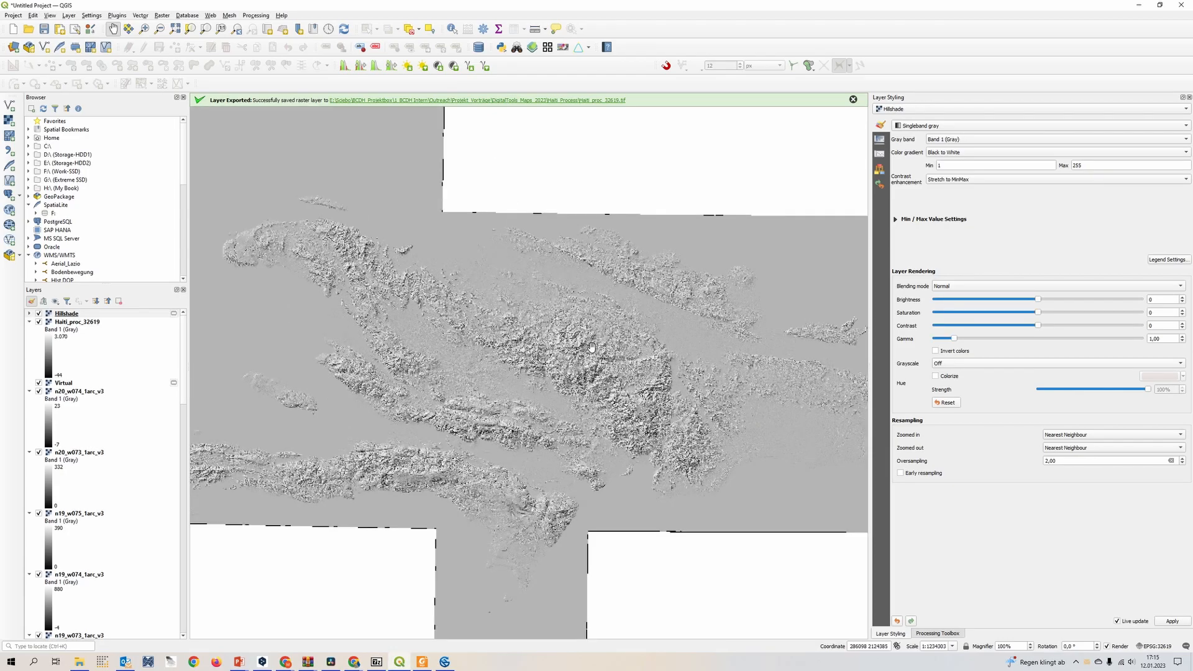
{"action": "scroll", "coordinate": [595, 365], "scroll_direction": "up", "scroll_amount": 1}
{"action": "left_click_drag", "start_coordinate": [359, 331], "coordinate": [553, 259]}
{"action": "scroll", "coordinate": [603, 351], "scroll_direction": "up", "scroll_amount": 1}
{"action": "scroll", "coordinate": [602, 350], "scroll_direction": "up", "scroll_amount": 1}
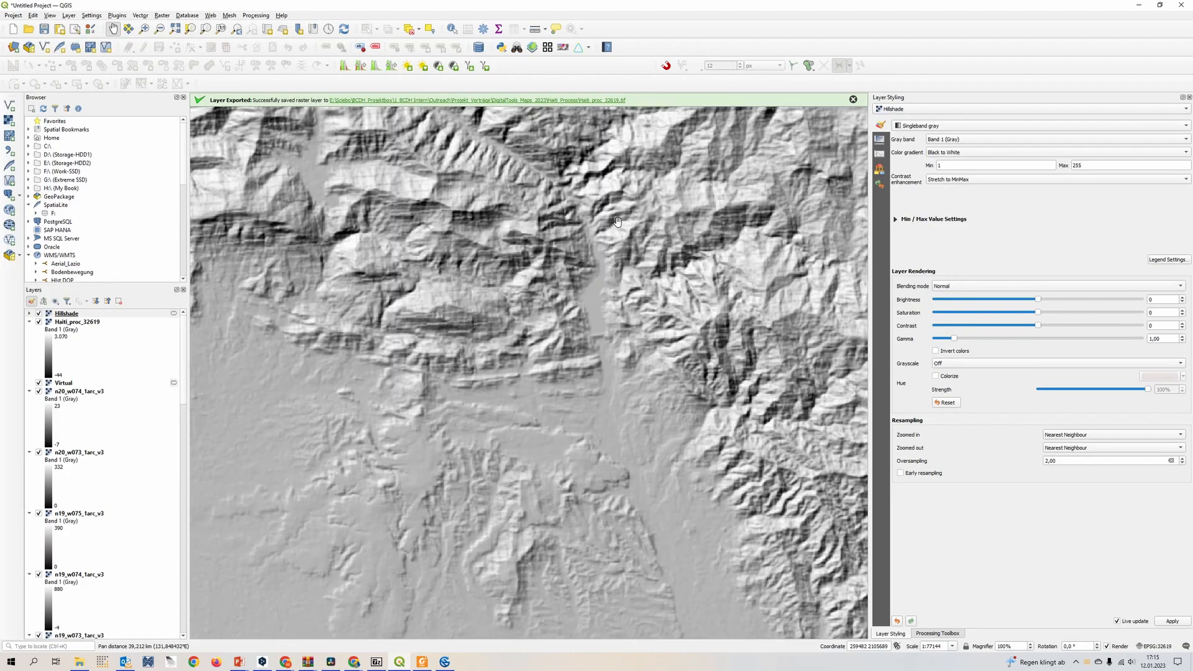
Inspect the hillshade's raster texture on the ridges beside the plain and compare it with the relief of the surrounding mountain ranges.
{"action": "scroll", "coordinate": [492, 260], "scroll_direction": "up", "scroll_amount": 1}
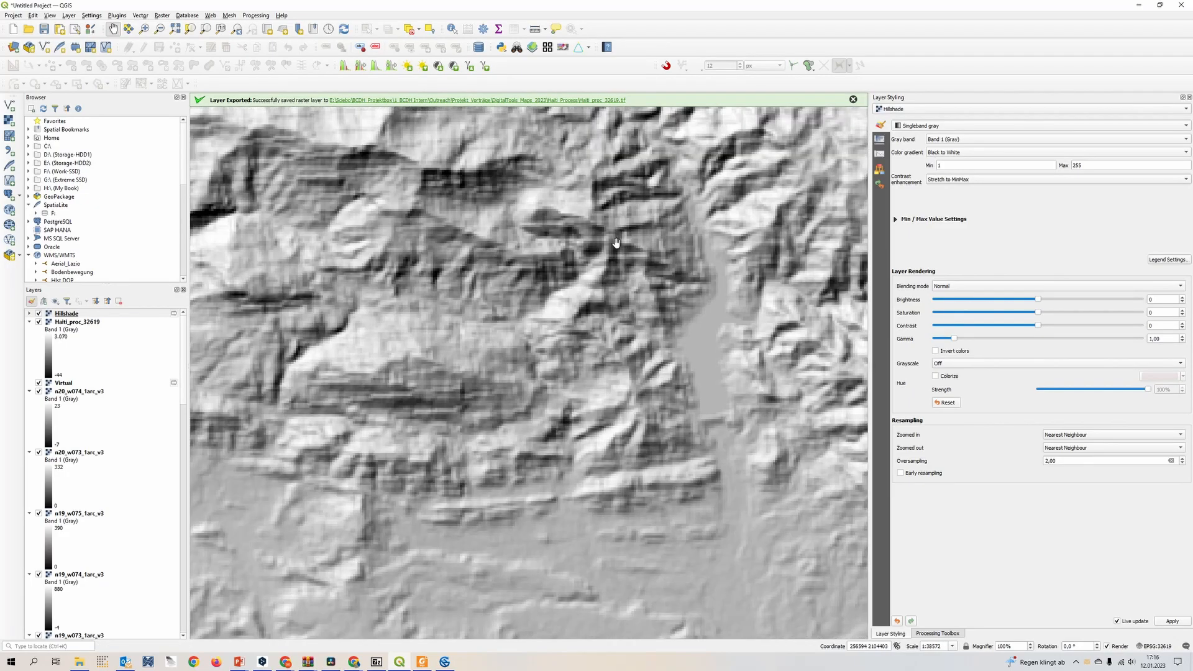
{"action": "left_click_drag", "start_coordinate": [610, 263], "coordinate": [664, 425]}
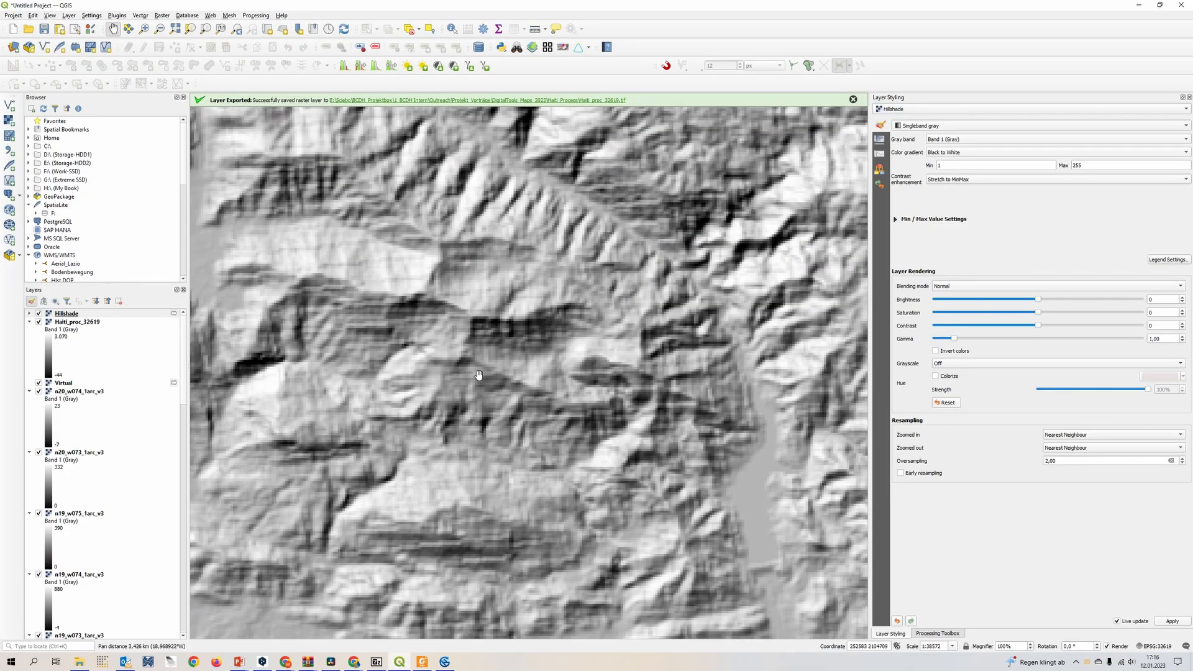
{"action": "left_click_drag", "start_coordinate": [382, 259], "coordinate": [532, 359]}
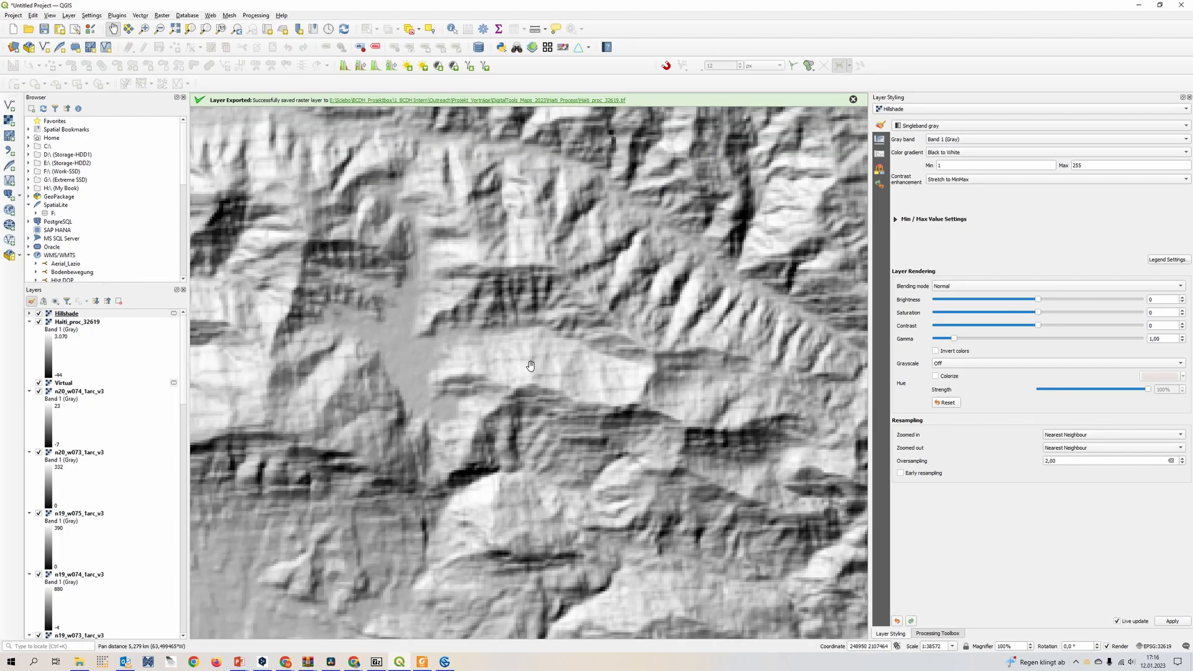
{"action": "scroll", "coordinate": [569, 392], "scroll_direction": "up", "scroll_amount": 1}
{"action": "scroll", "coordinate": [570, 392], "scroll_direction": "down", "scroll_amount": 3}
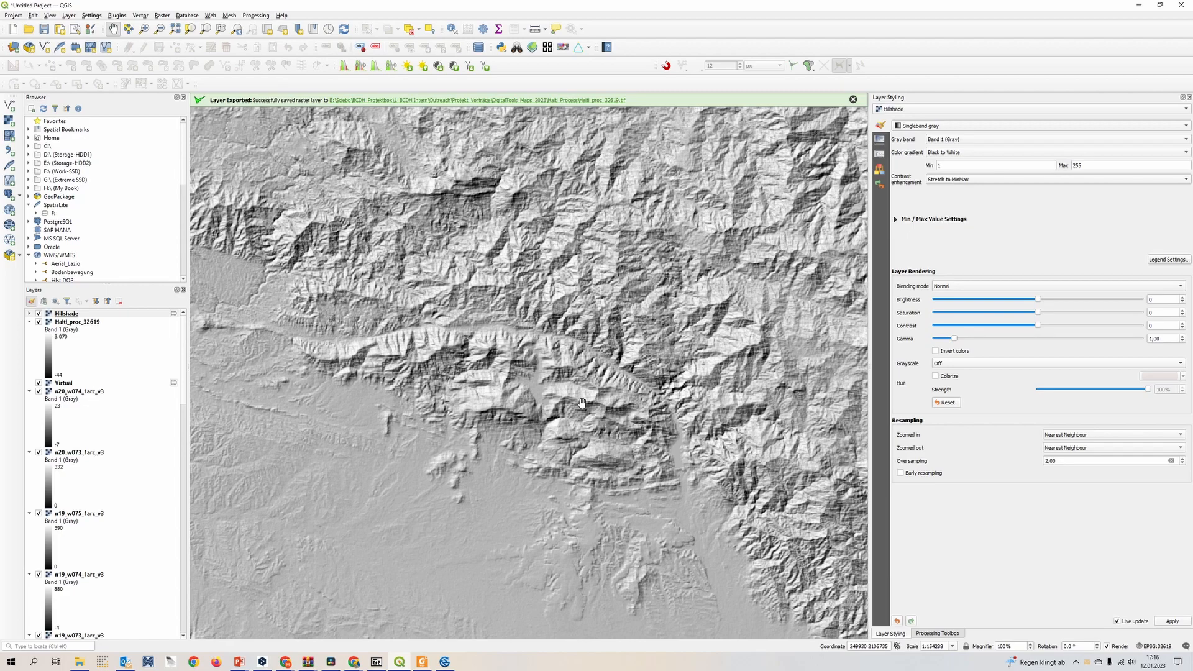
{"action": "scroll", "coordinate": [613, 394], "scroll_direction": "down", "scroll_amount": 1}
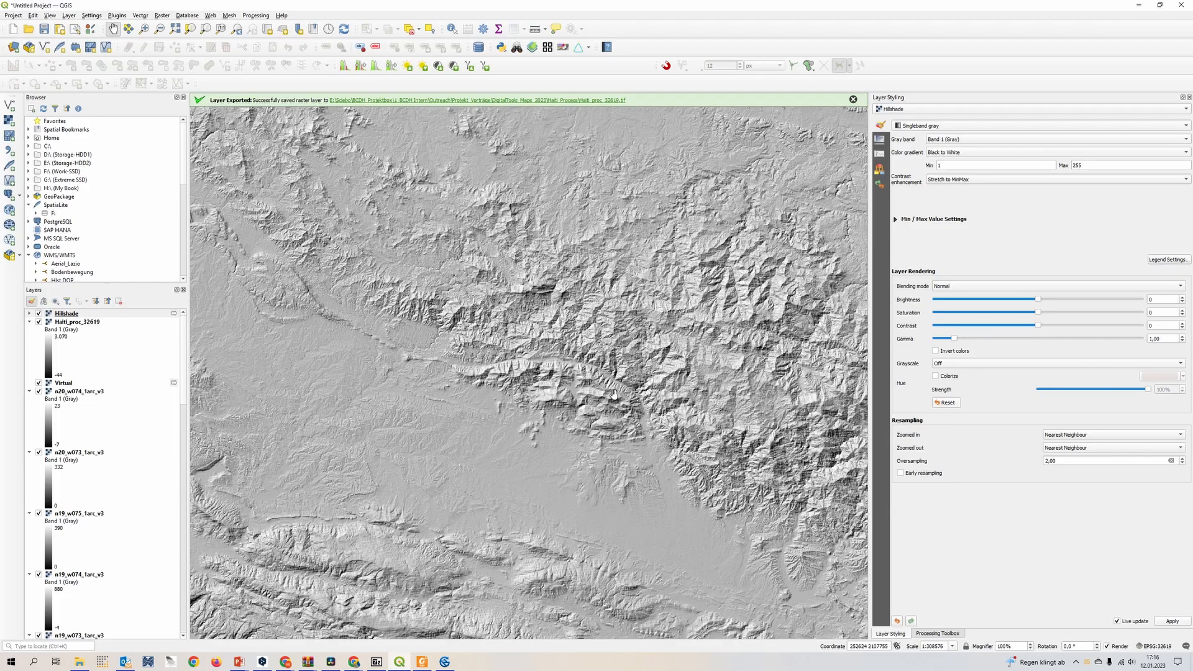
{"action": "left_click_drag", "start_coordinate": [591, 237], "coordinate": [504, 241]}
{"action": "scroll", "coordinate": [660, 396], "scroll_direction": "up", "scroll_amount": 1}
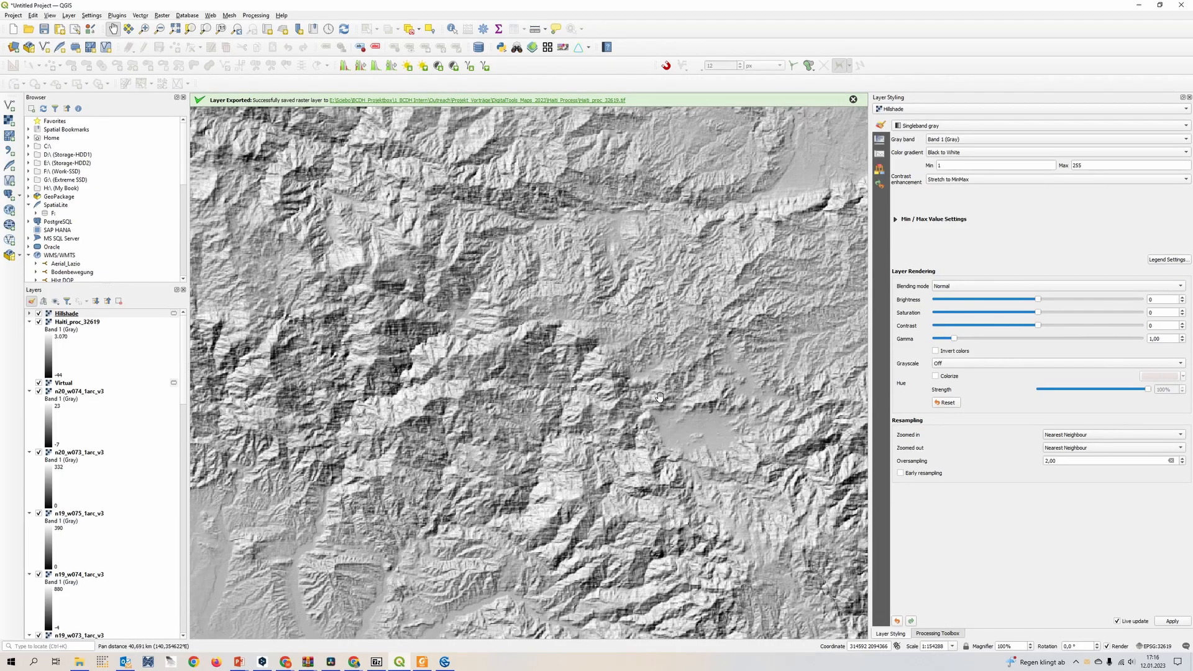